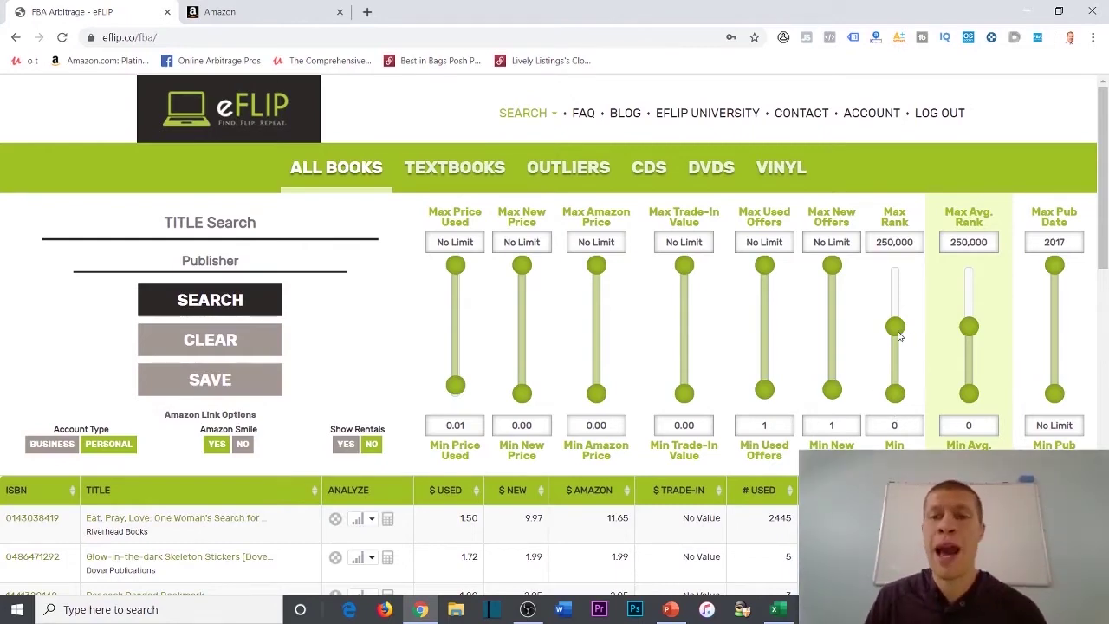
Set the minimum publication date filter to 2008.
scroll(395, 362, "down", 2)
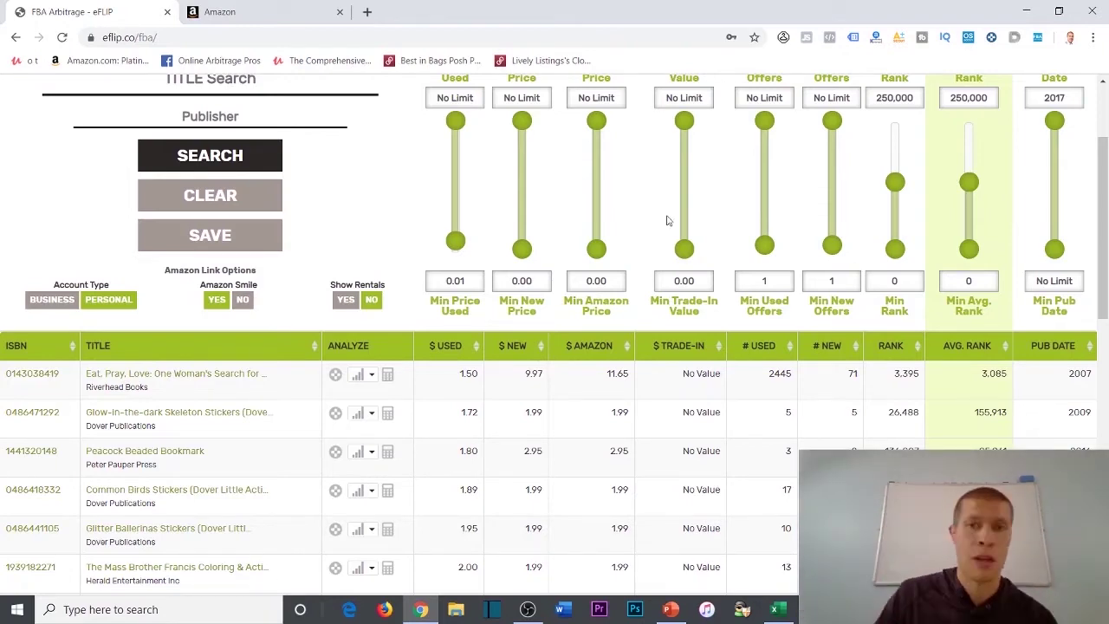
scroll(712, 171, "up", 3)
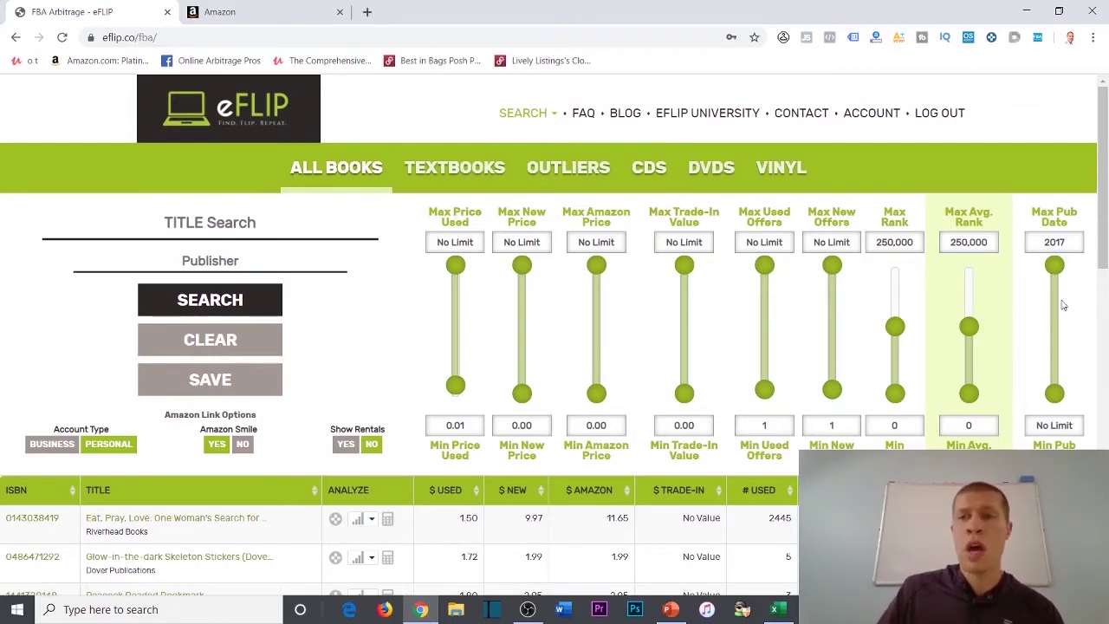
left_click_drag(1057, 395, 1055, 327)
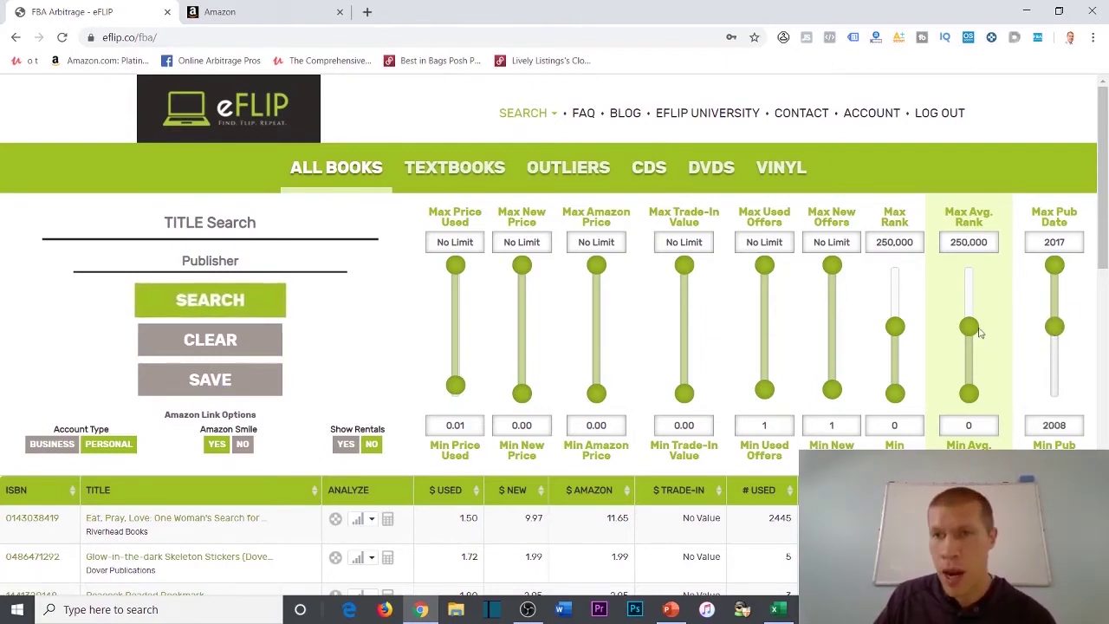
double_click(969, 242)
left_click_drag(969, 242, 1040, 240)
type("199")
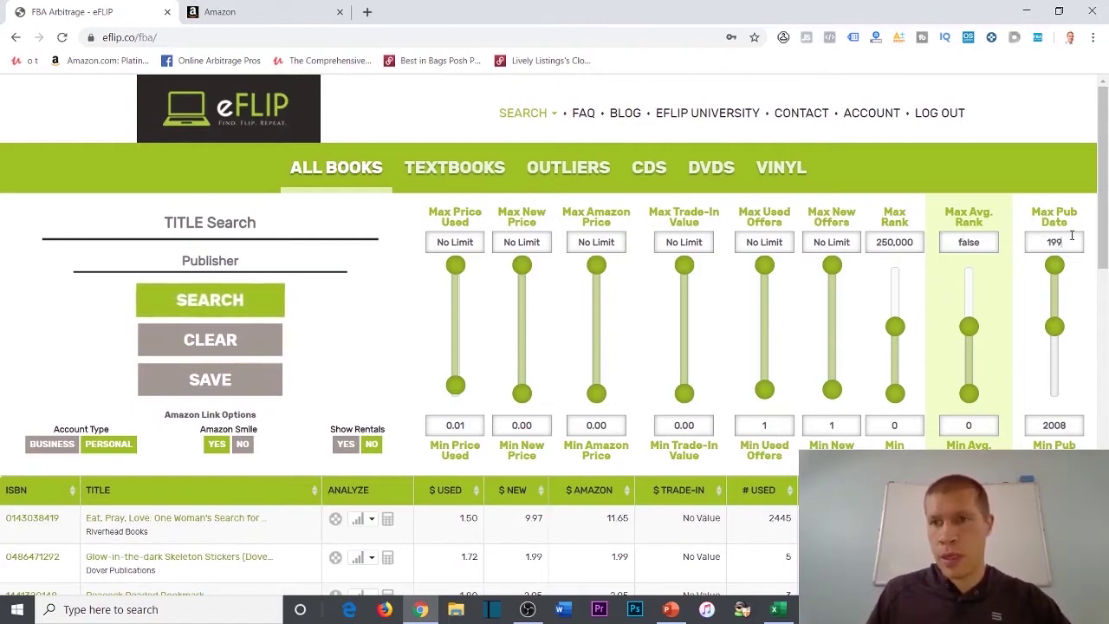
left_click(1055, 265)
double_click(1054, 241)
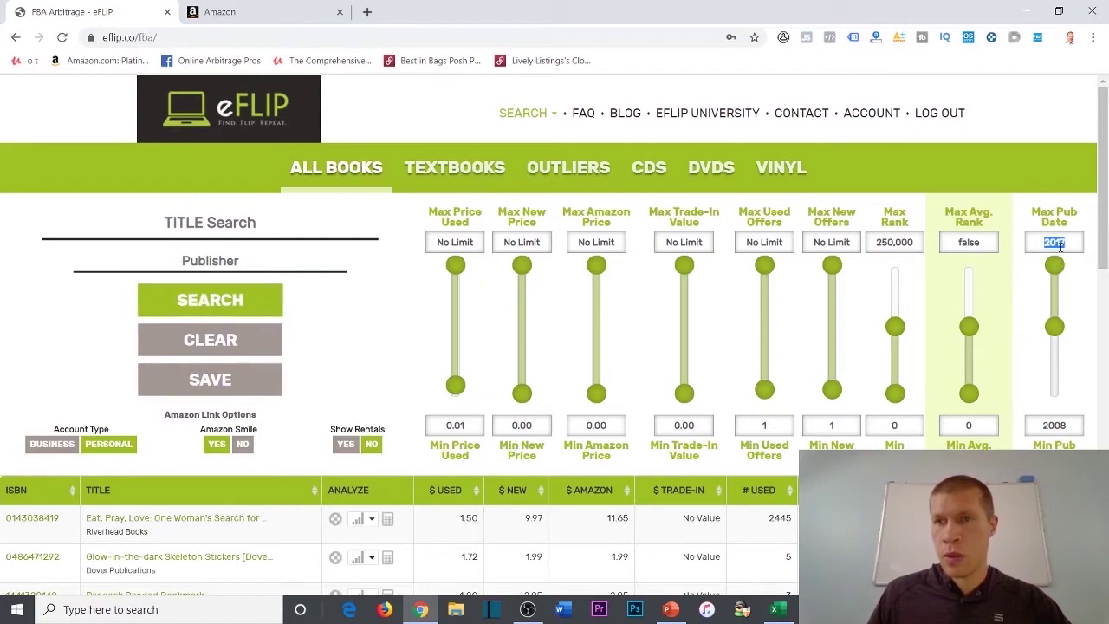
Set the maximum average rank filter to 199,000.
double_click(987, 245)
type("199999")
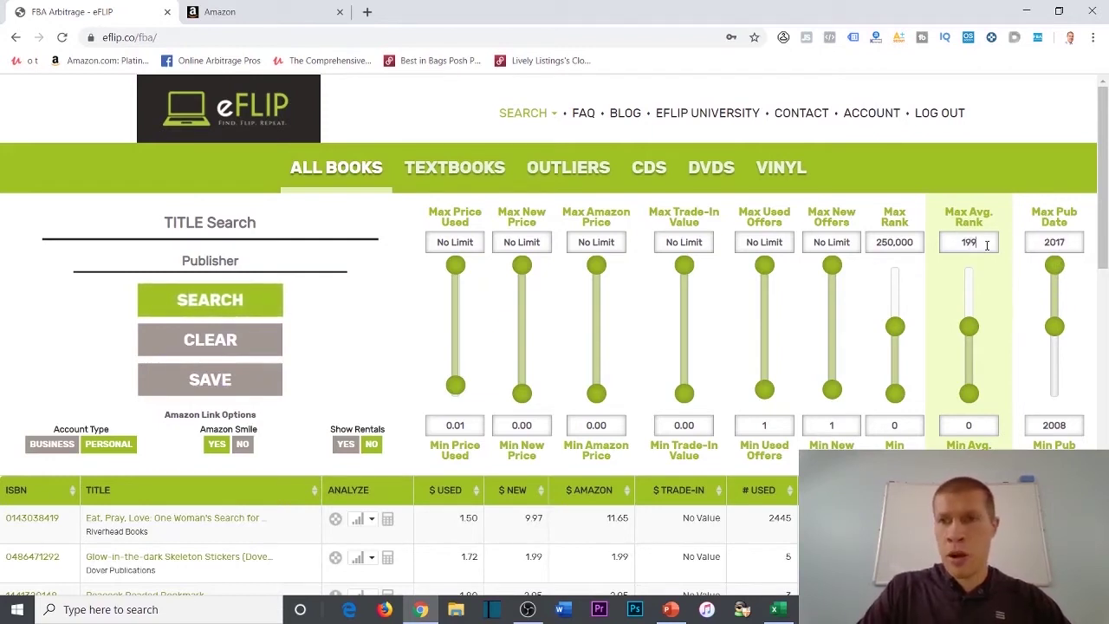
double_click(923, 243)
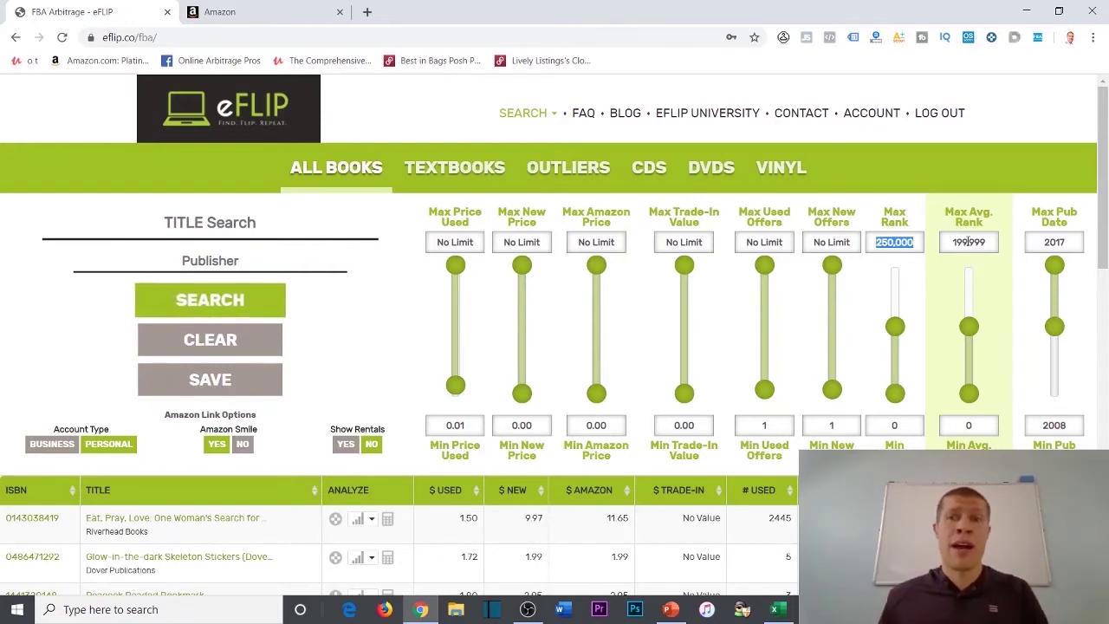
double_click(988, 242)
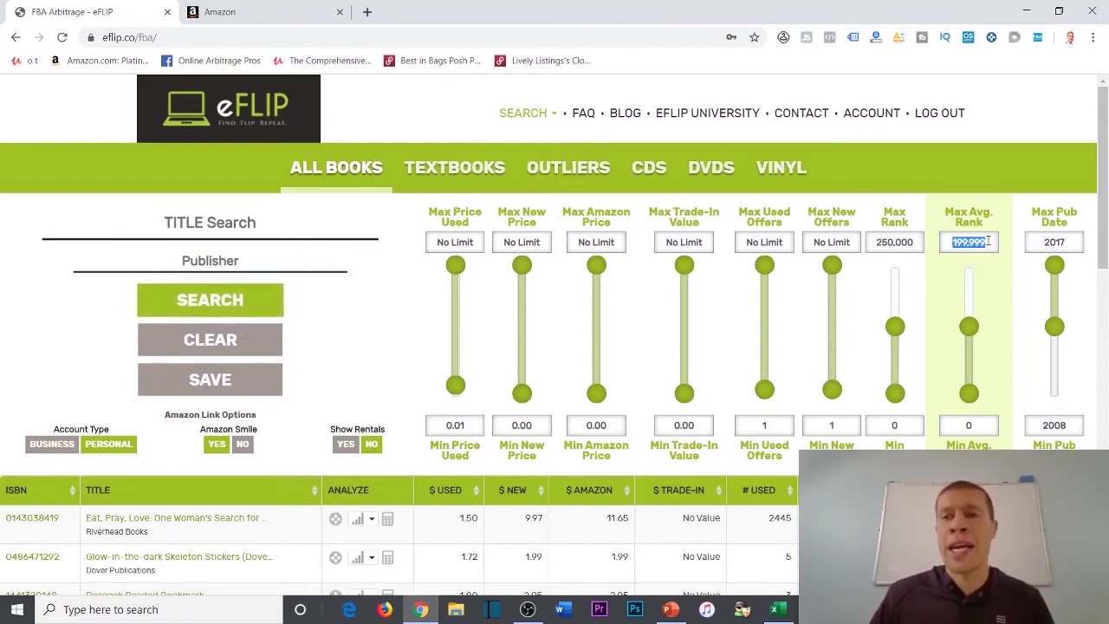
left_click(988, 242)
key("BackSpace")
key("BackSpace")
key("BackSpace")
type("000")
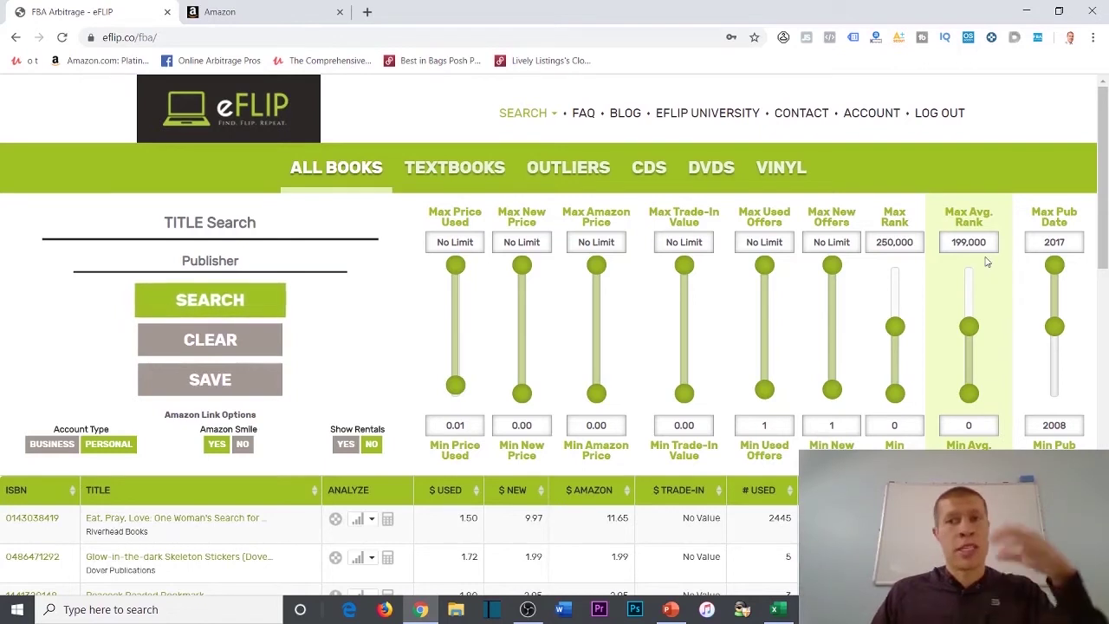
left_click(847, 246)
type("19999")
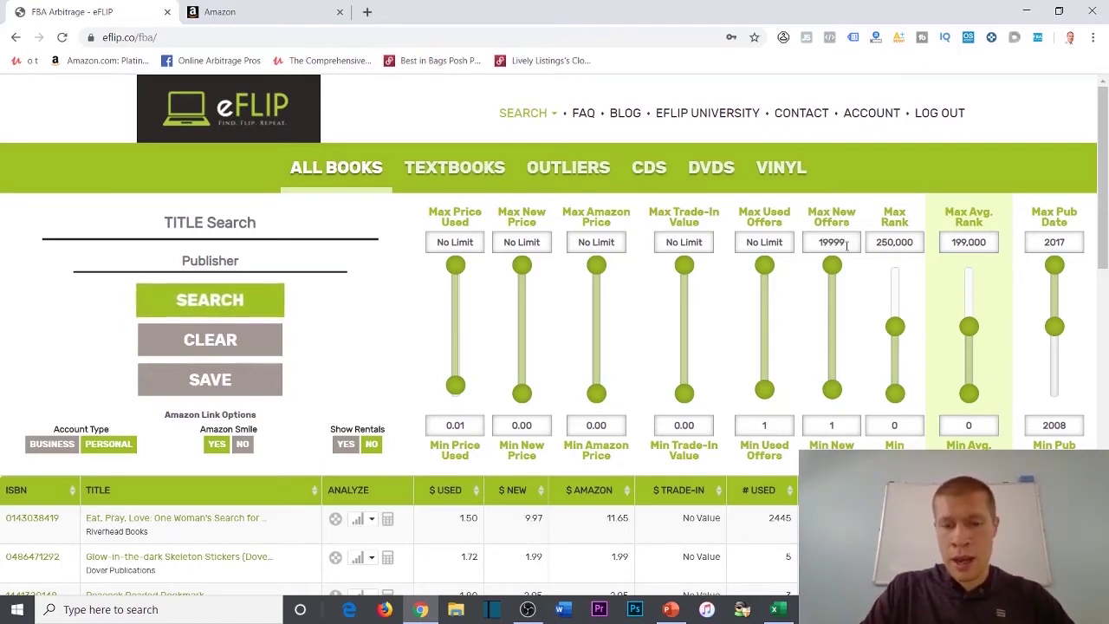
key("BackSpace")
key("BackSpace")
type("000")
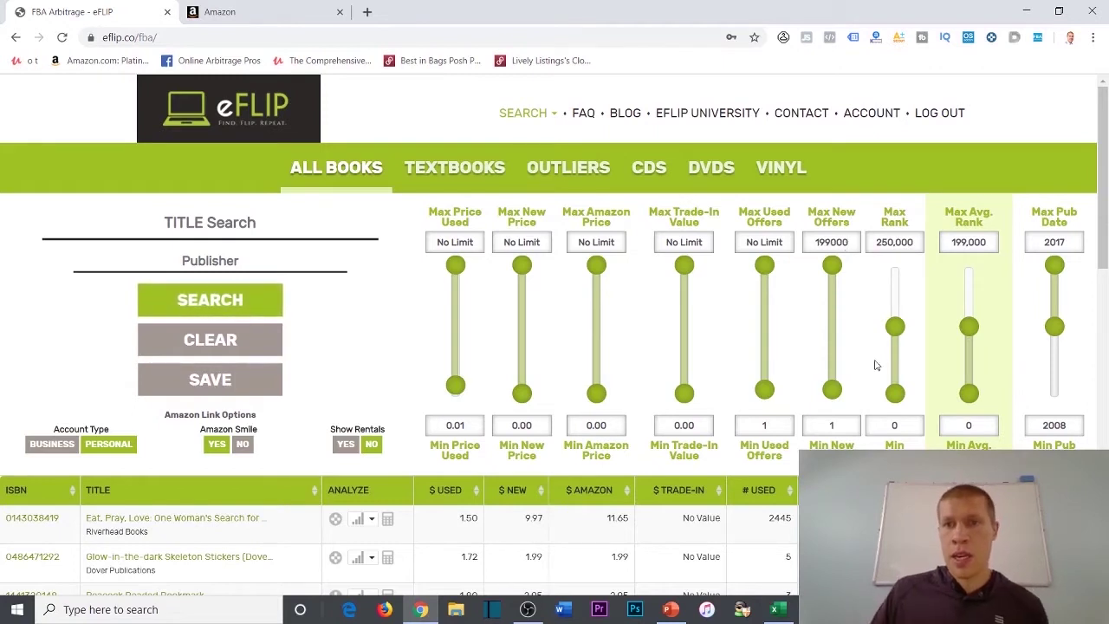
left_click(905, 244)
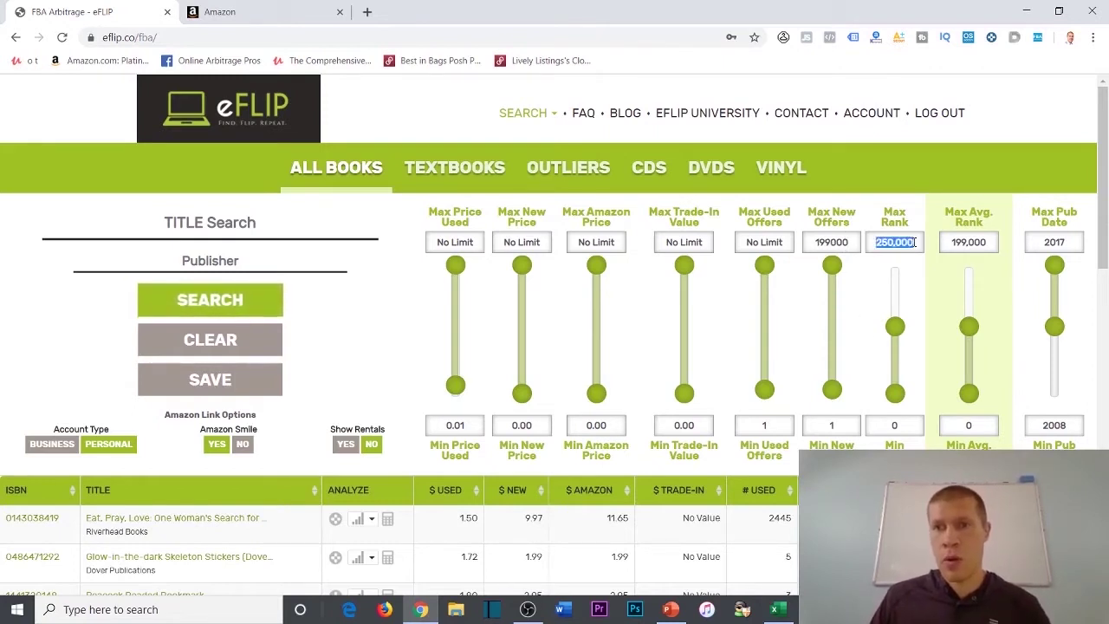
left_click_drag(901, 243, 832, 247)
type("1999")
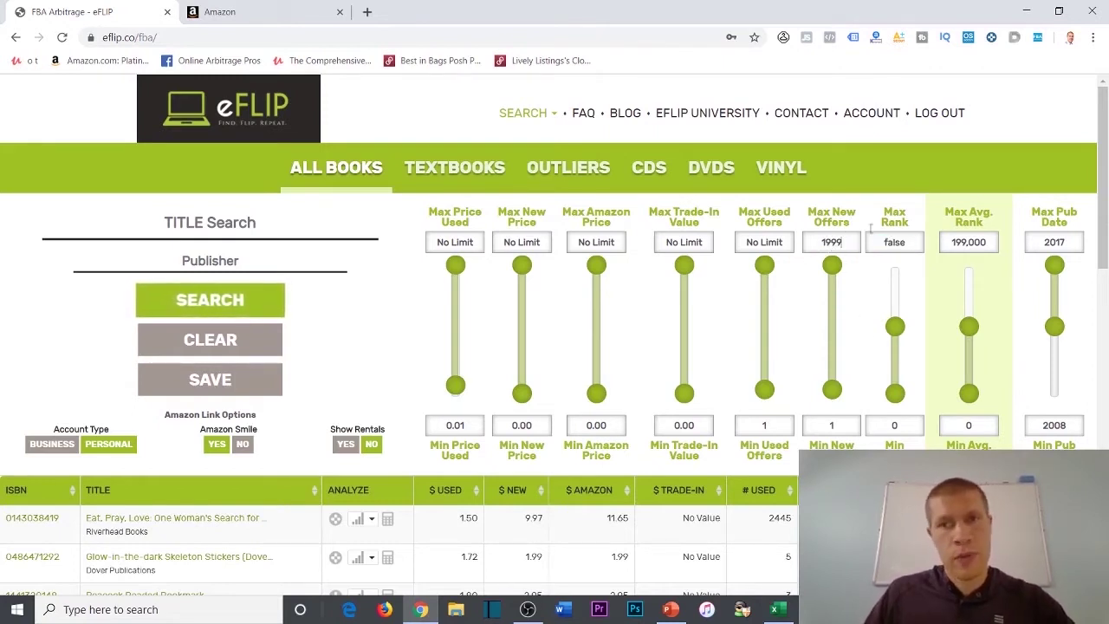
Set the maximum rank to 199,000 and reset the maximum new offers to no limit.
left_click(893, 242)
type("199")
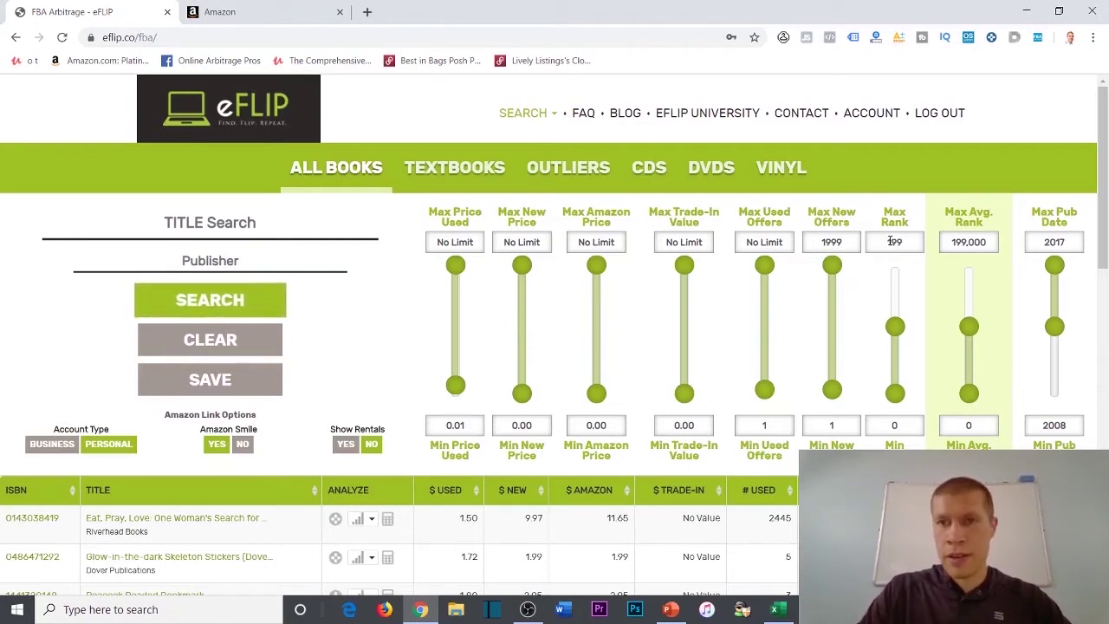
type(",000")
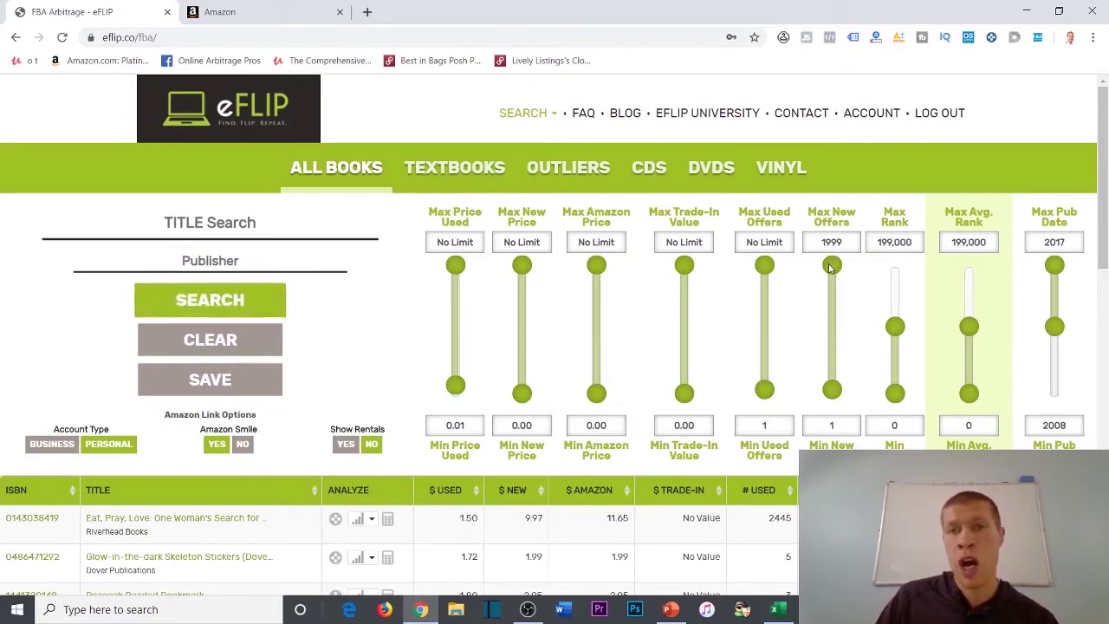
left_click_drag(830, 267, 837, 243)
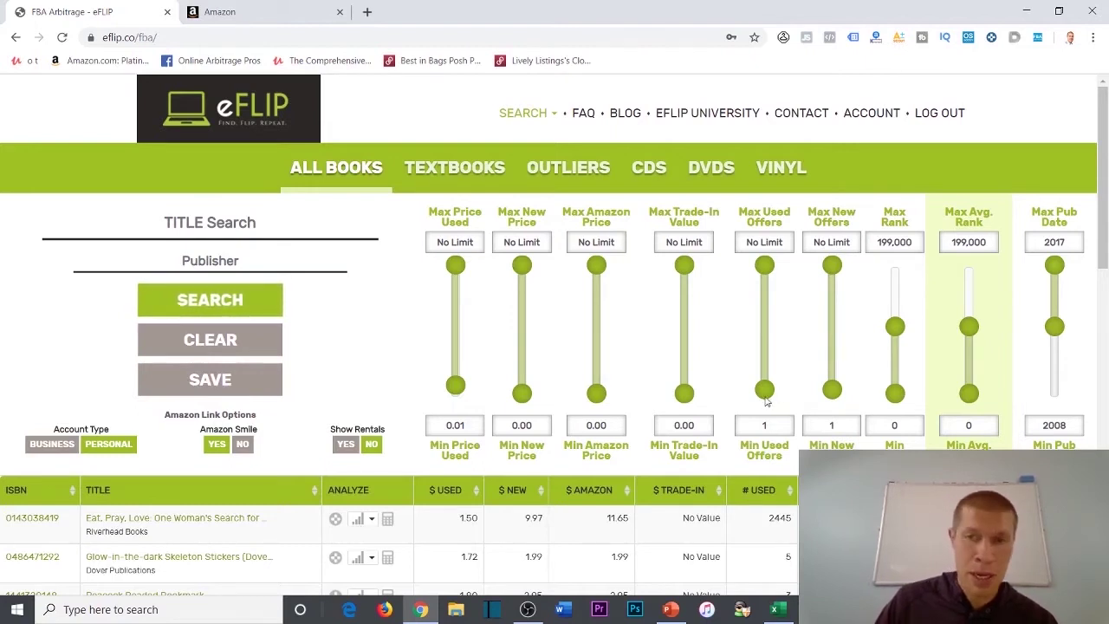
Limit the used offers to a minimum of 1 and a maximum of 12.
left_click_drag(766, 391, 766, 400)
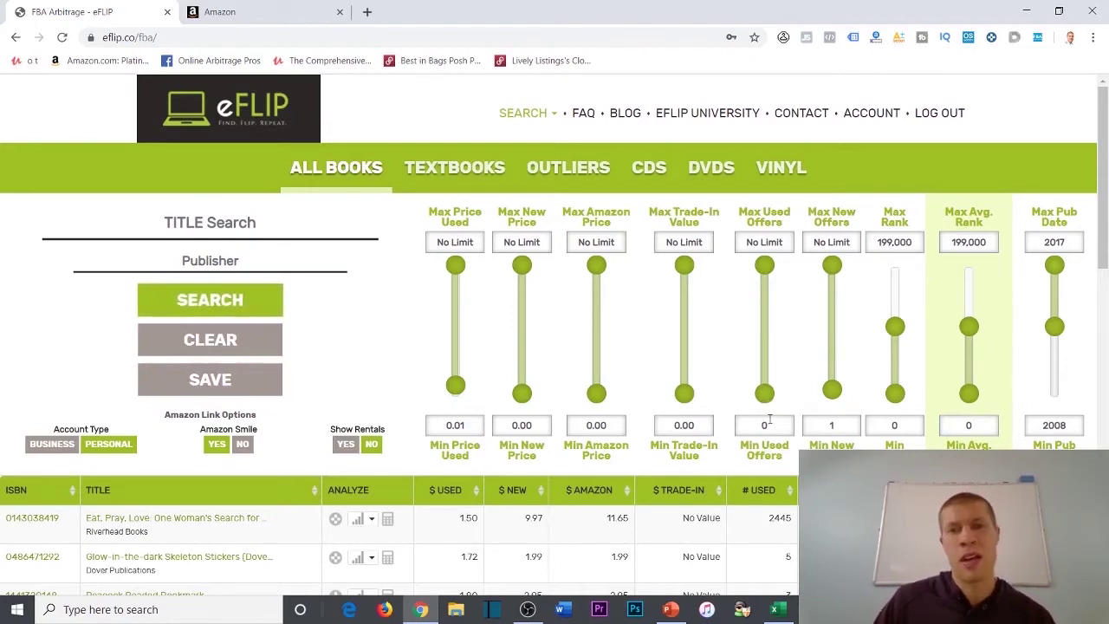
double_click(766, 425)
type("1")
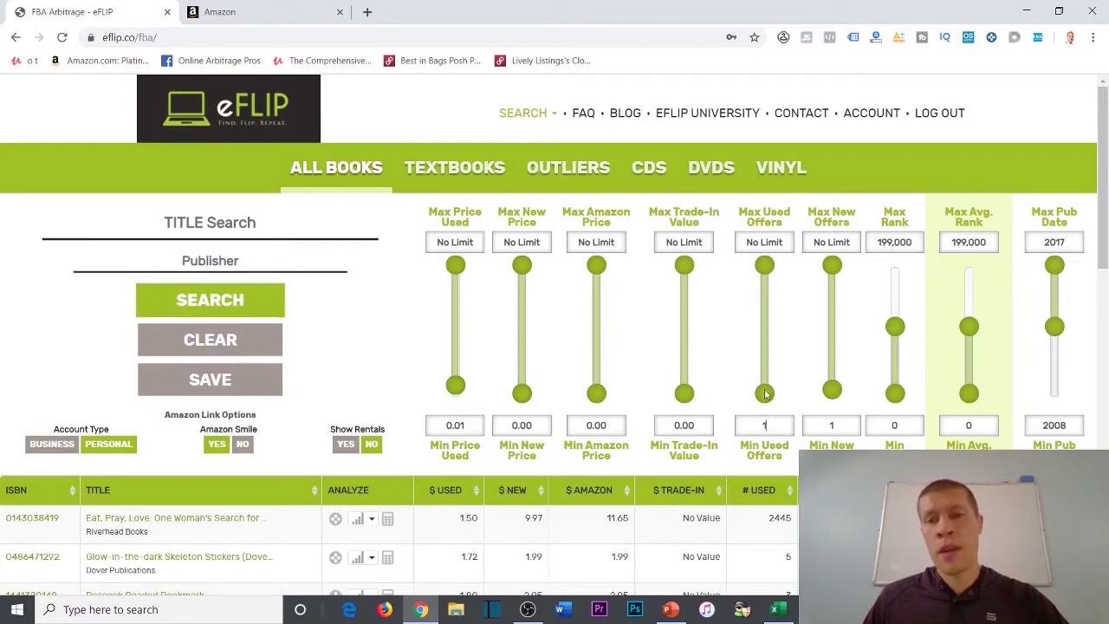
triple_click(768, 245)
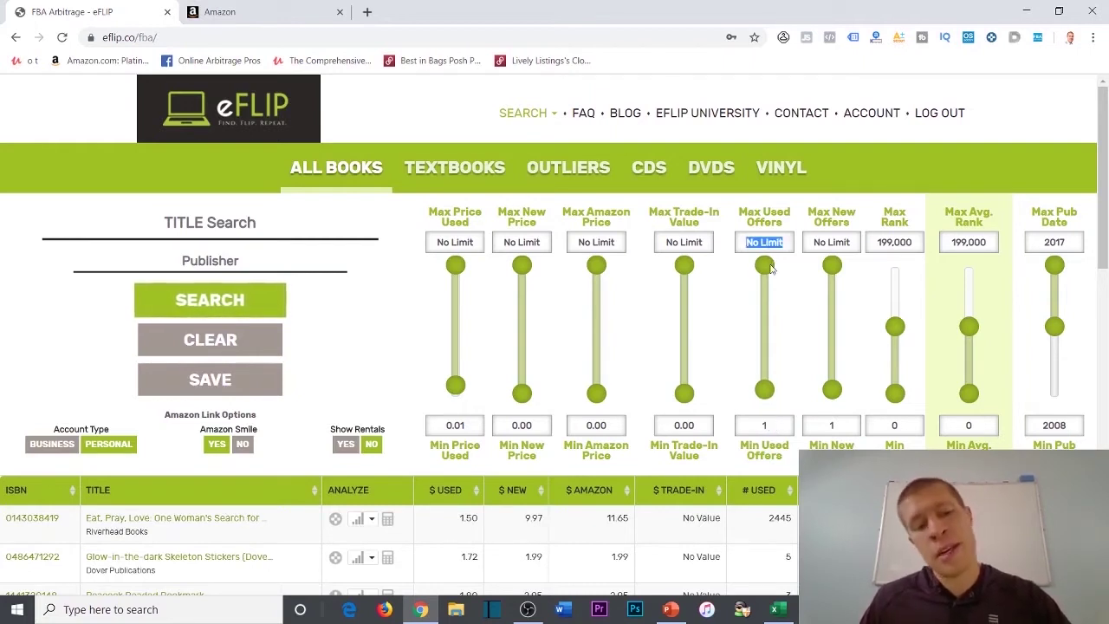
type("12")
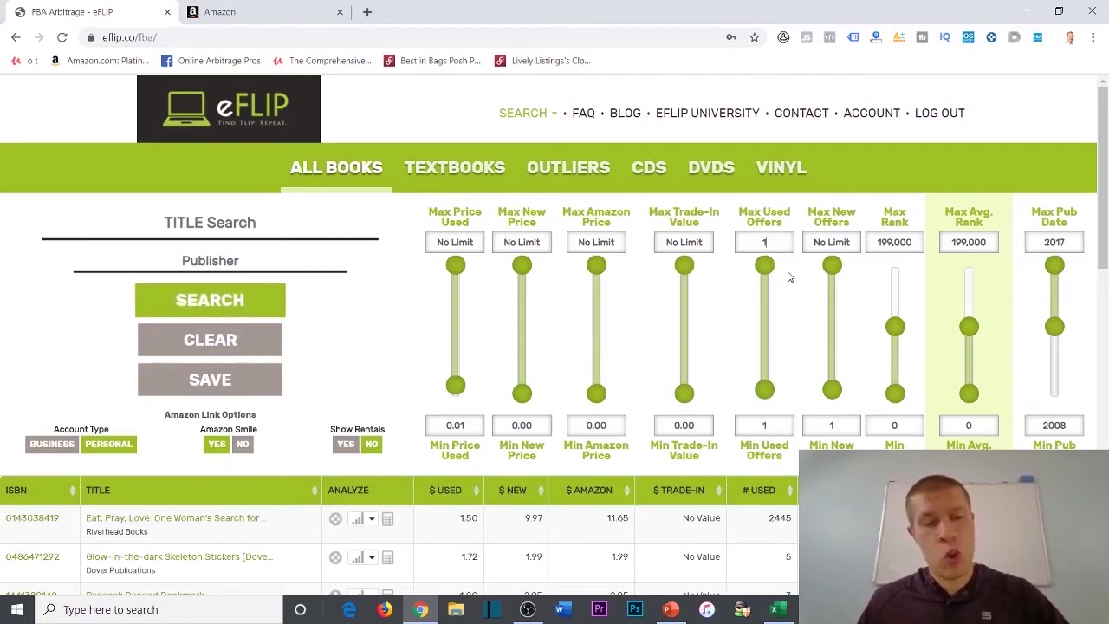
Set the maximum number of new offers to 12.
triple_click(815, 243)
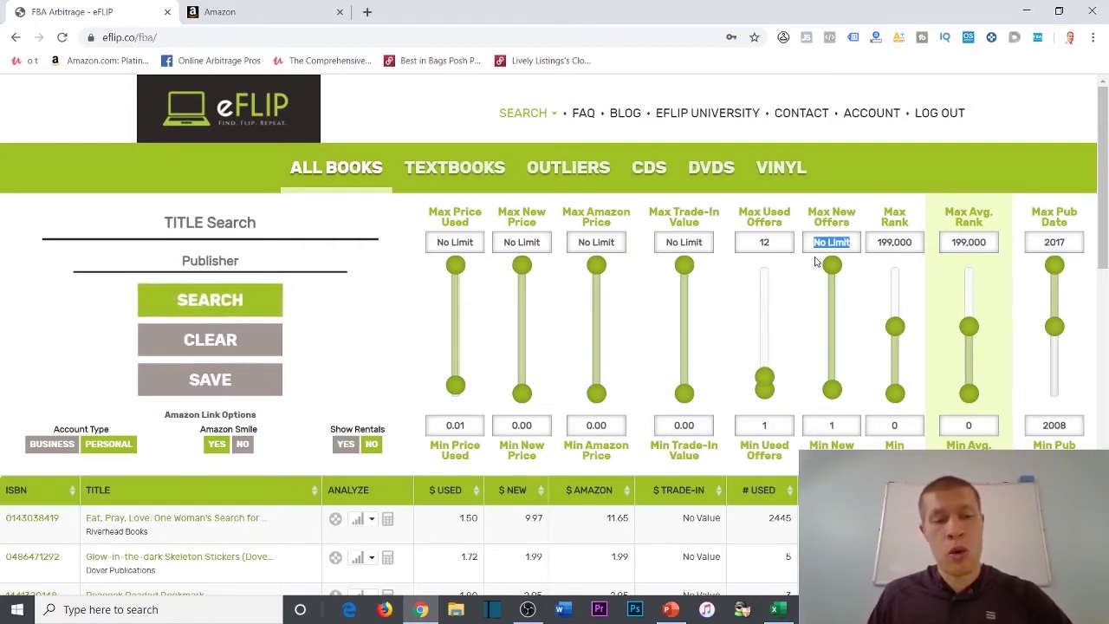
type("9")
left_click(832, 425)
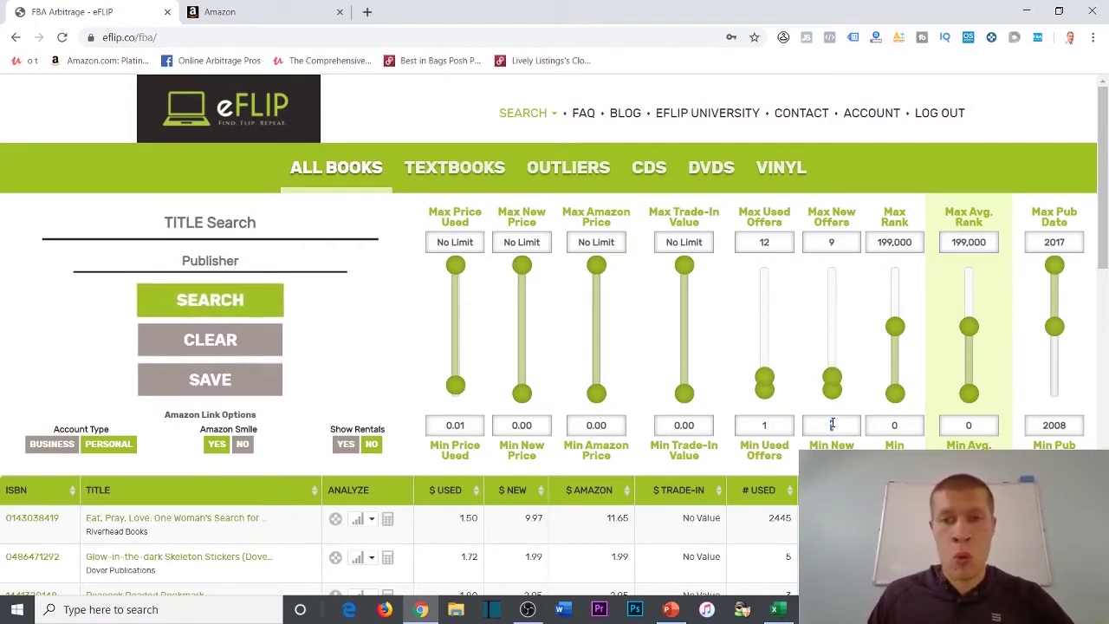
triple_click(823, 244)
type("1")
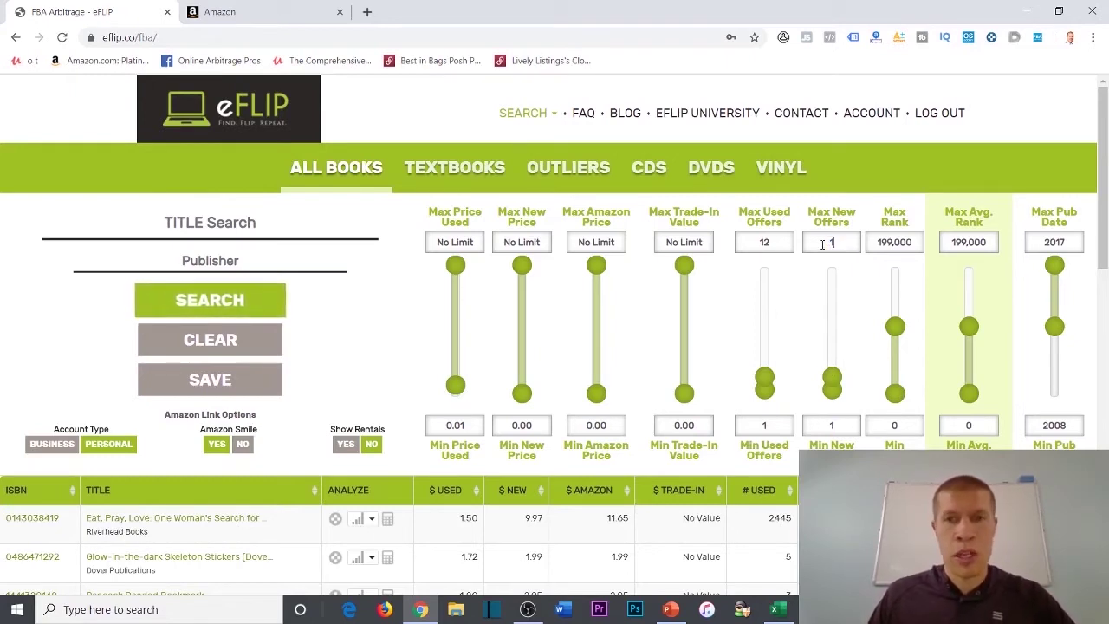
type("2")
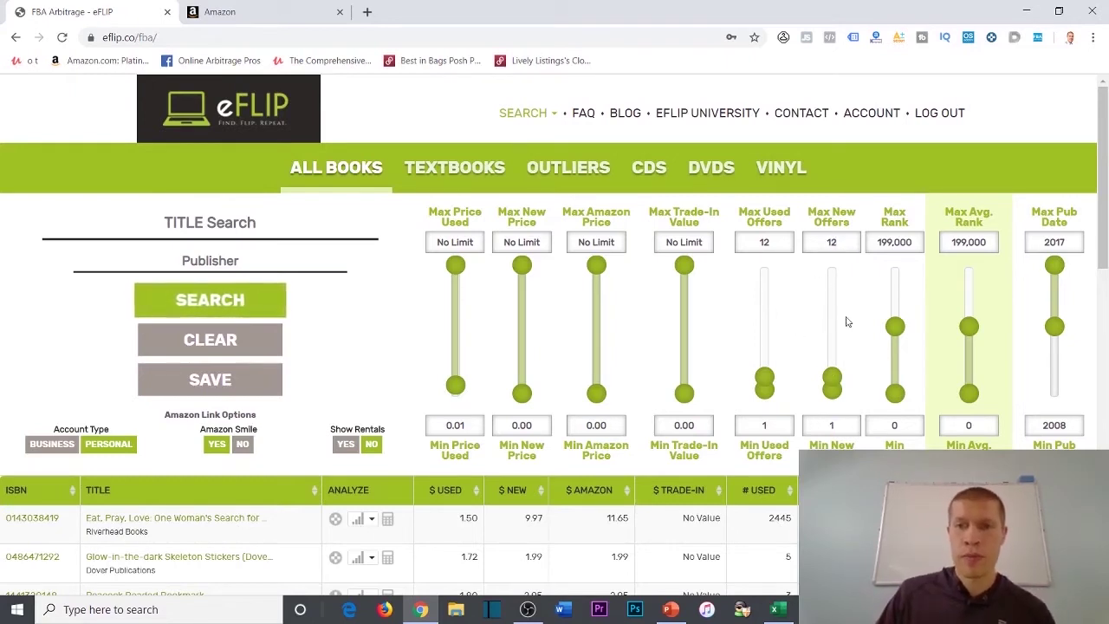
Set the minimum trade-in value filter to 5.00.
triple_click(690, 424)
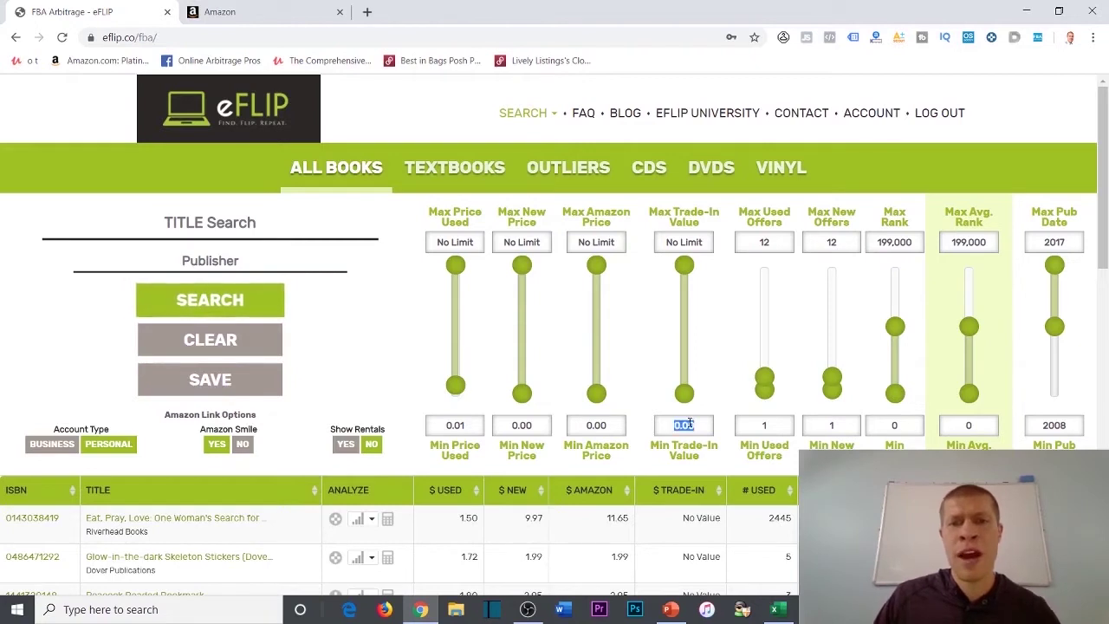
type("5")
left_click(647, 357)
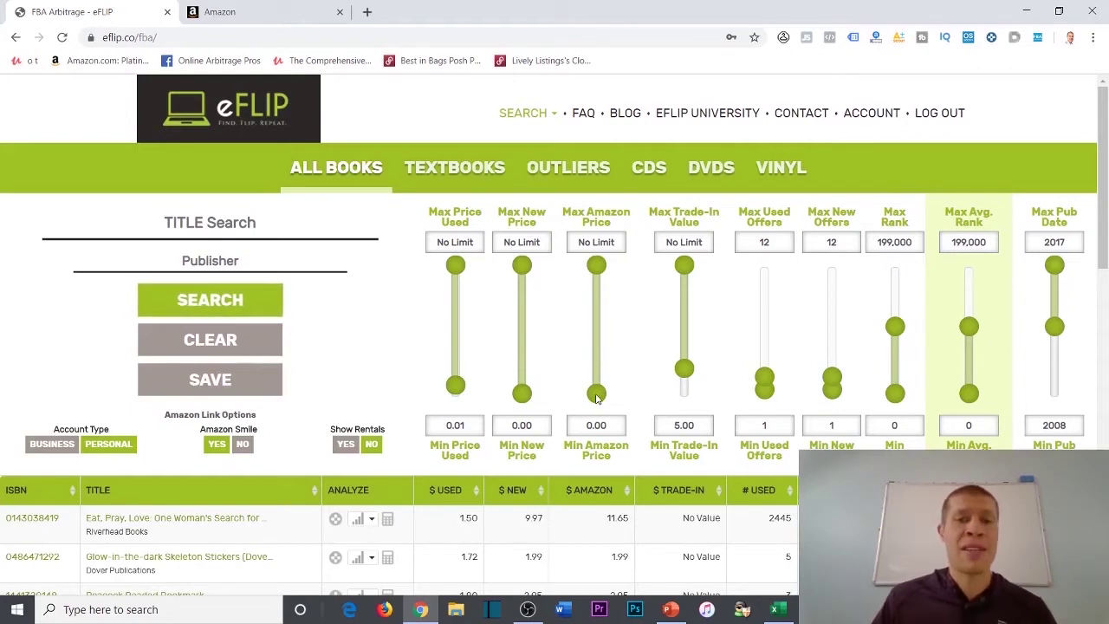
Set both the minimum Amazon price and the minimum new price to 33.00.
double_click(597, 427)
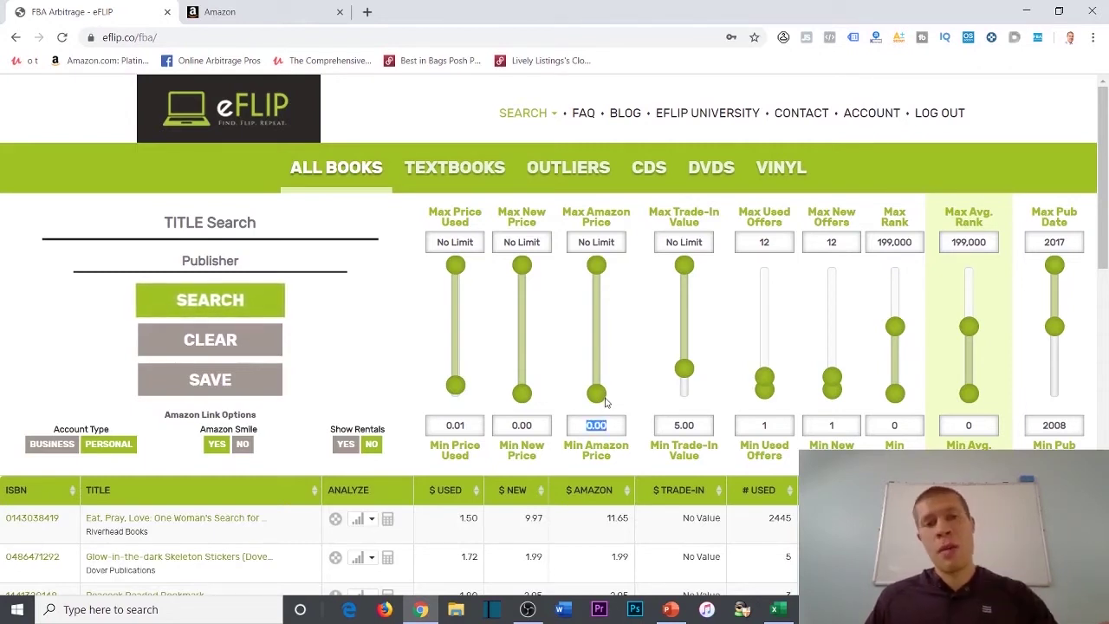
type("3")
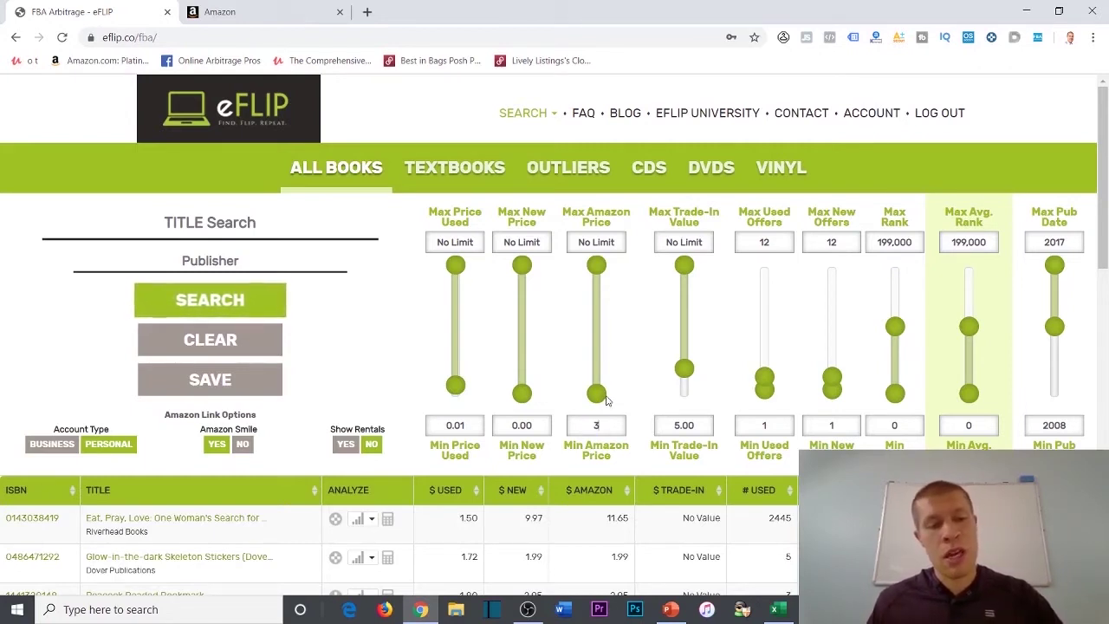
type("3")
double_click(530, 426)
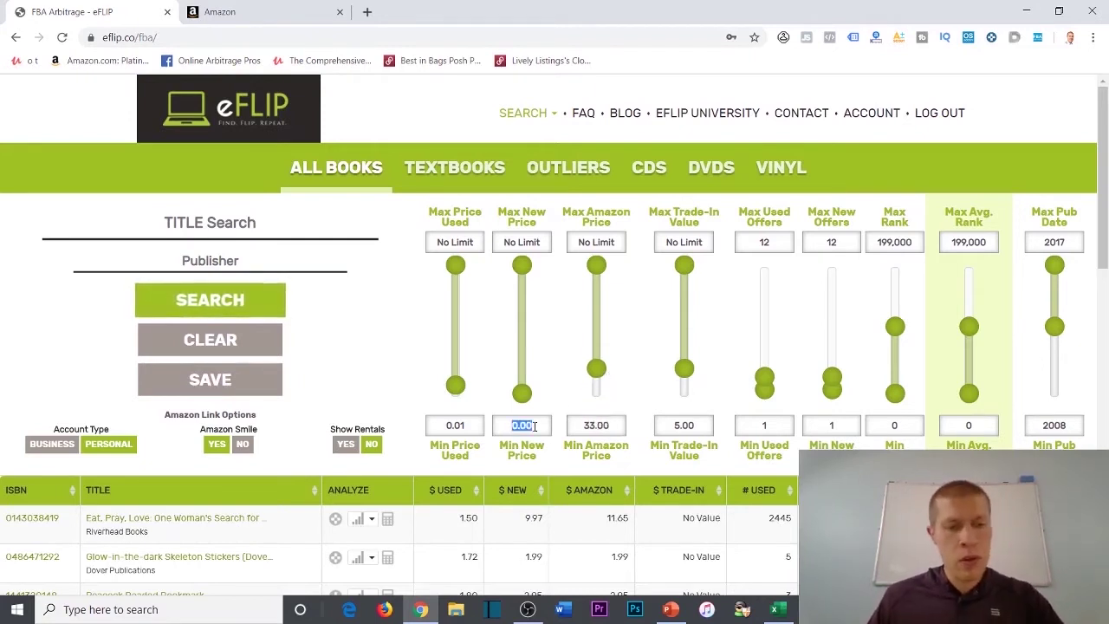
type("33")
left_click(560, 347)
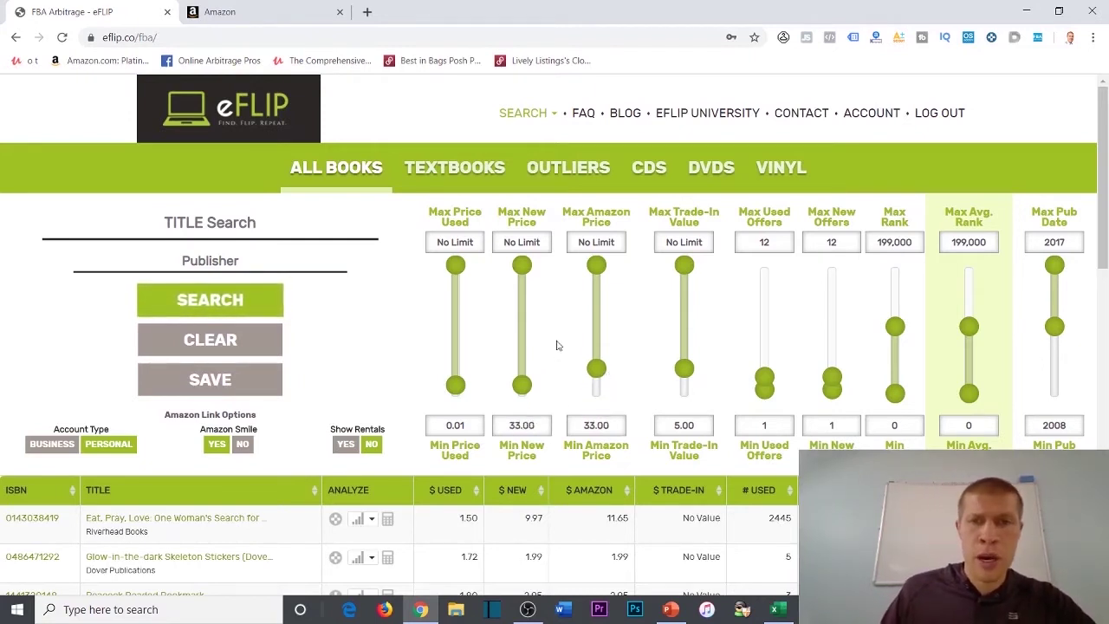
Set both the maximum new price and the maximum Amazon price to 405.00.
double_click(520, 241)
type("405")
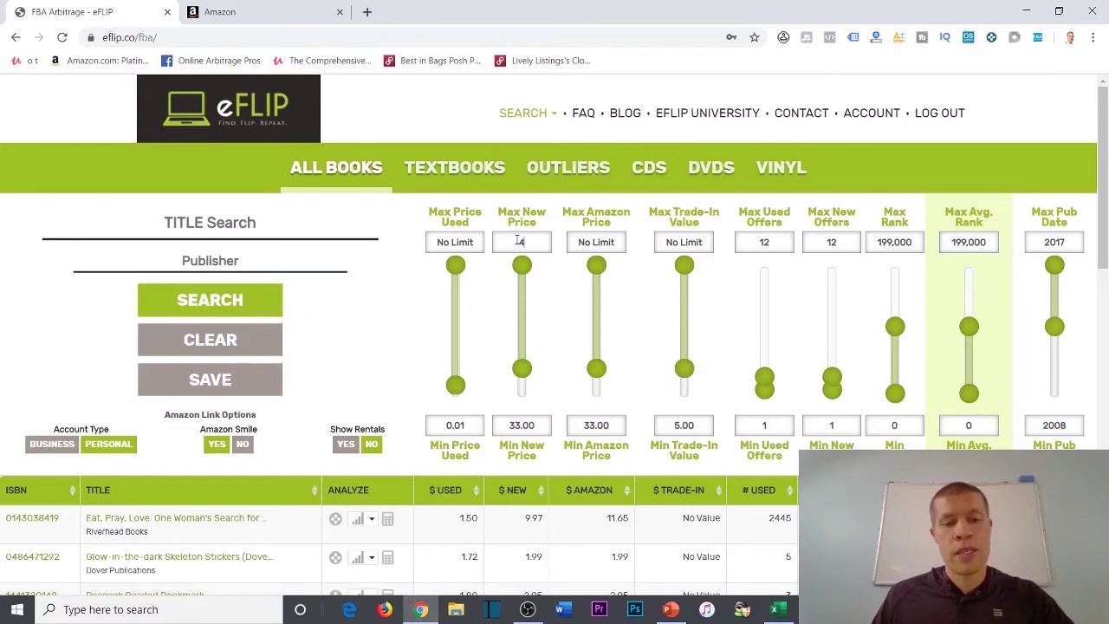
double_click(583, 242)
type("405")
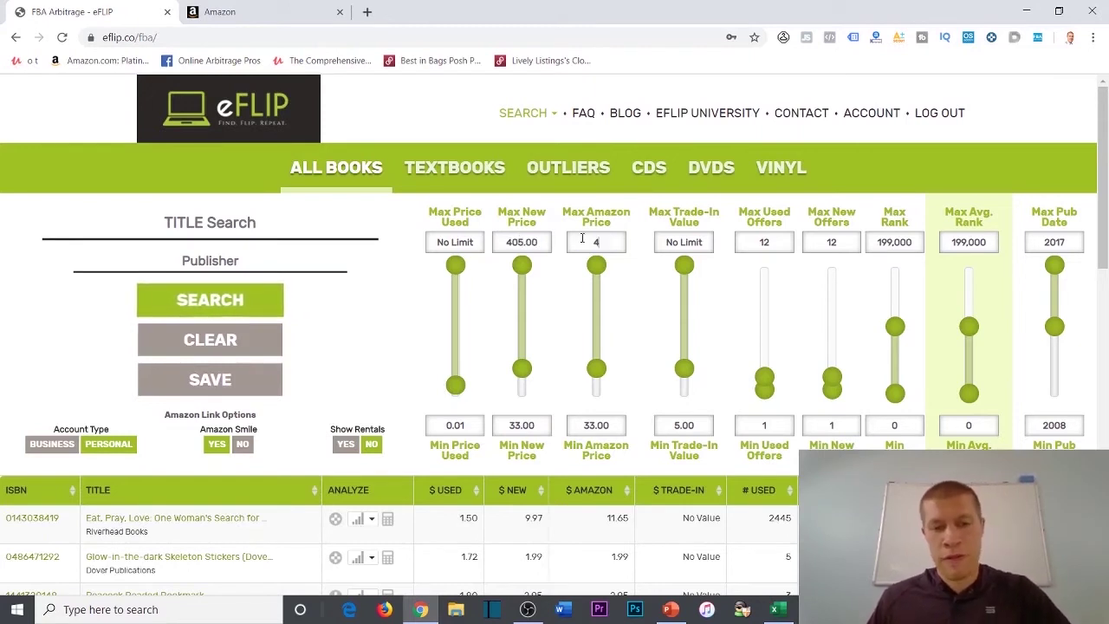
Set the minimum used price filter to 1.00.
double_click(437, 243)
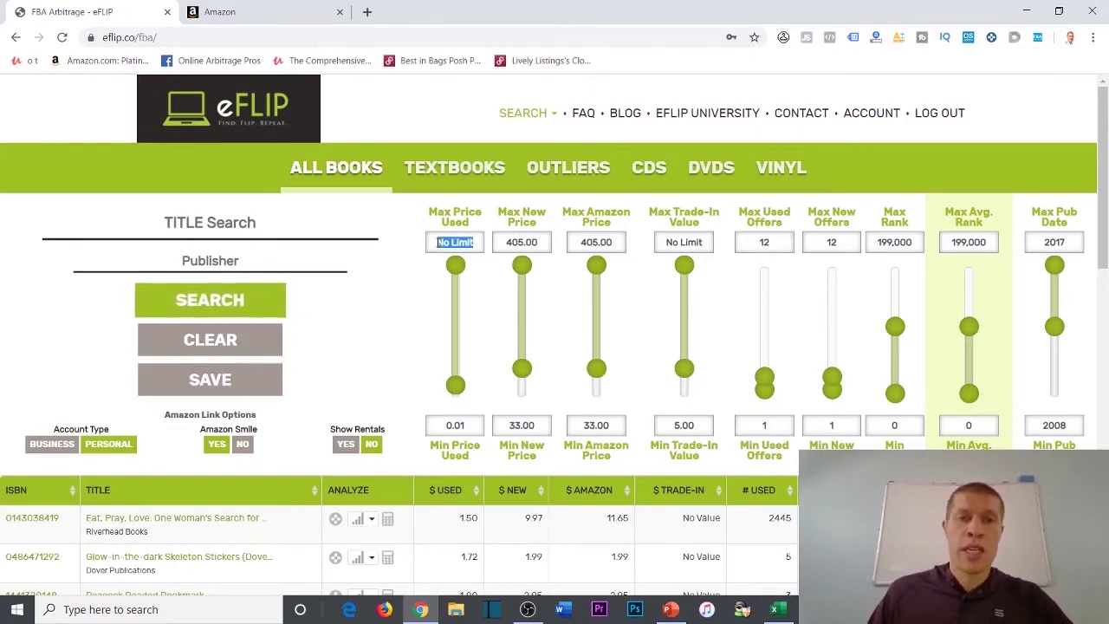
double_click(449, 427)
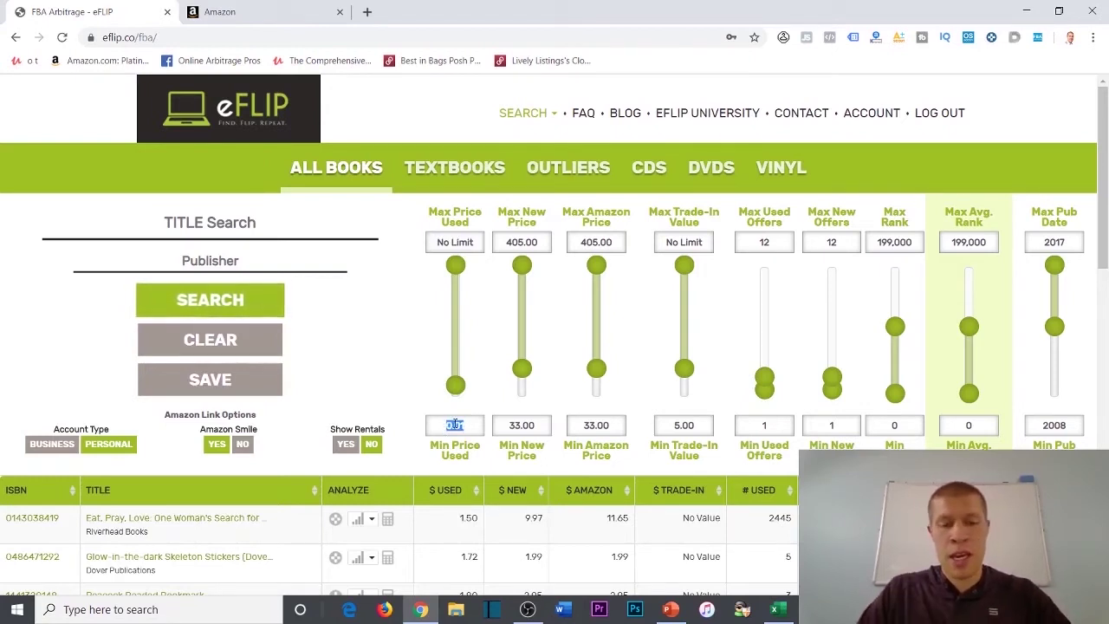
type("8")
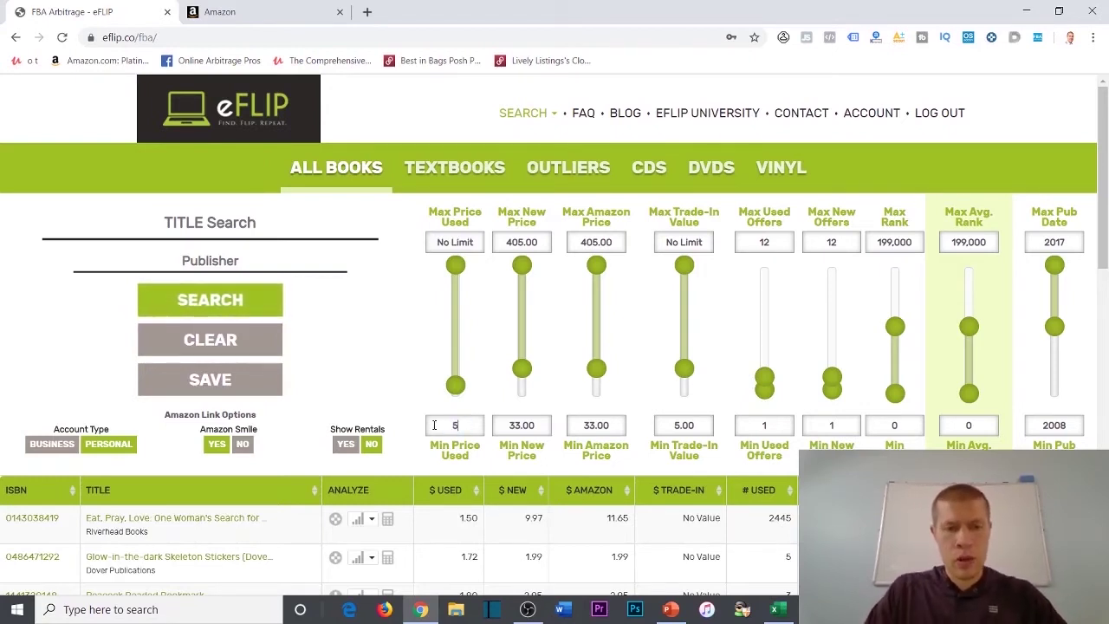
key("BackSpace")
type("1")
left_click(398, 364)
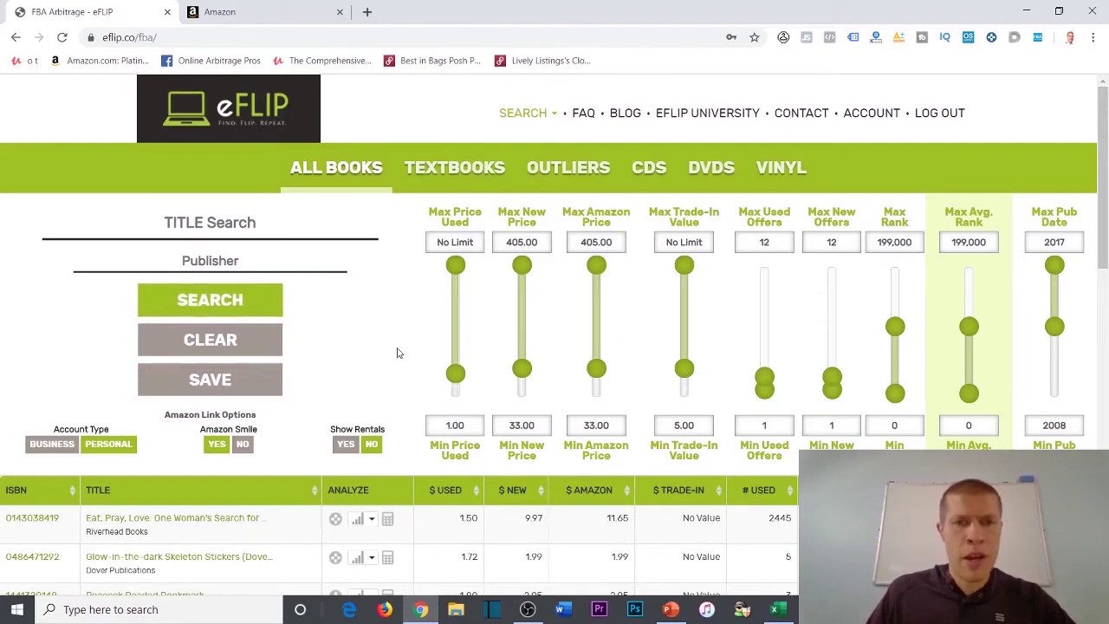
Set the maximum used price filter to 9.00 and run the book search.
left_click(468, 241)
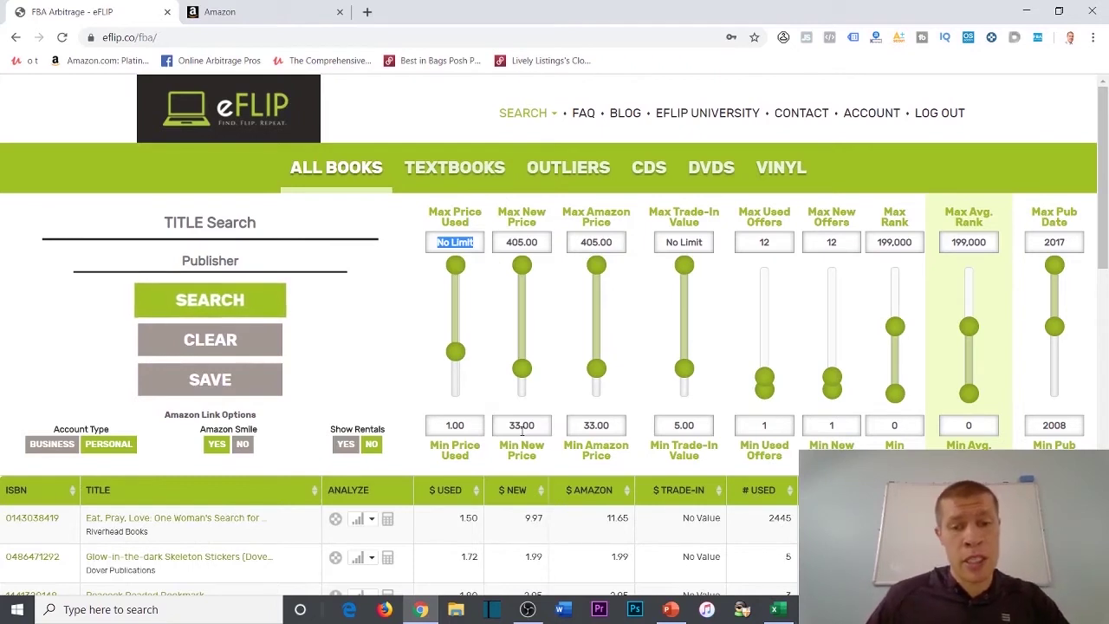
type("9")
left_click(413, 297)
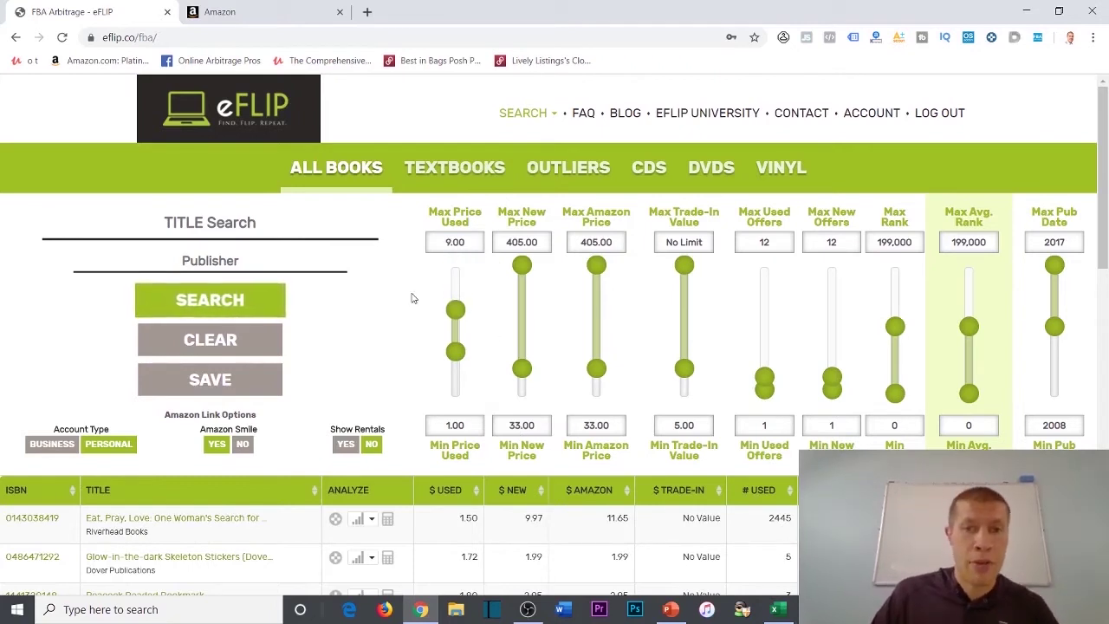
left_click(210, 304)
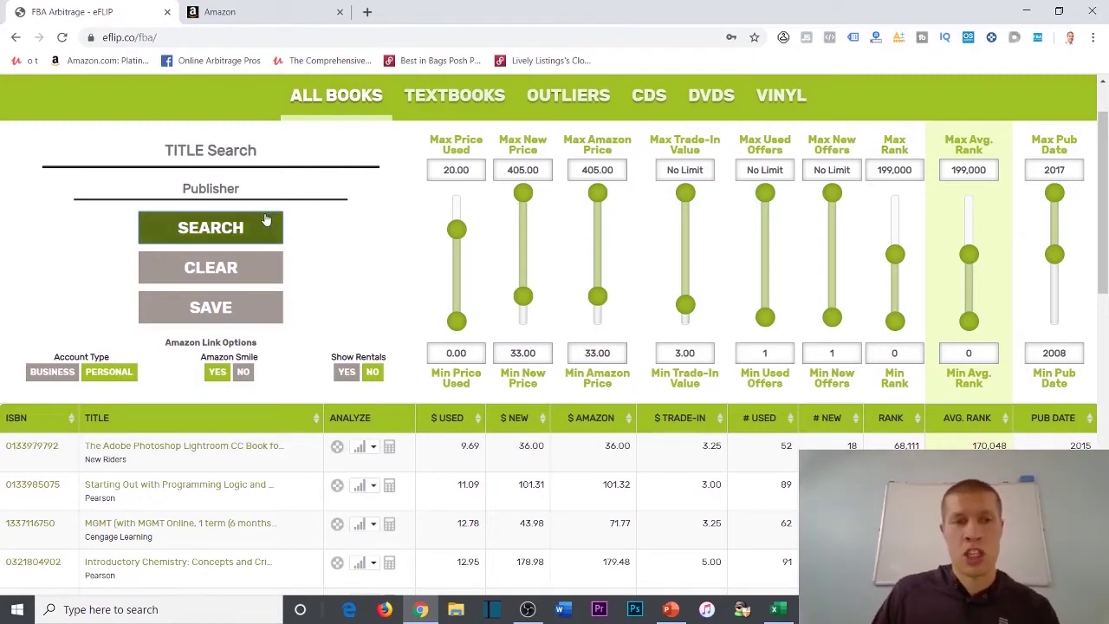
Look through the search results and open the Amazon offer listing for The Adobe Photoshop Lightroom CC Book.
scroll(344, 169, "down", 1)
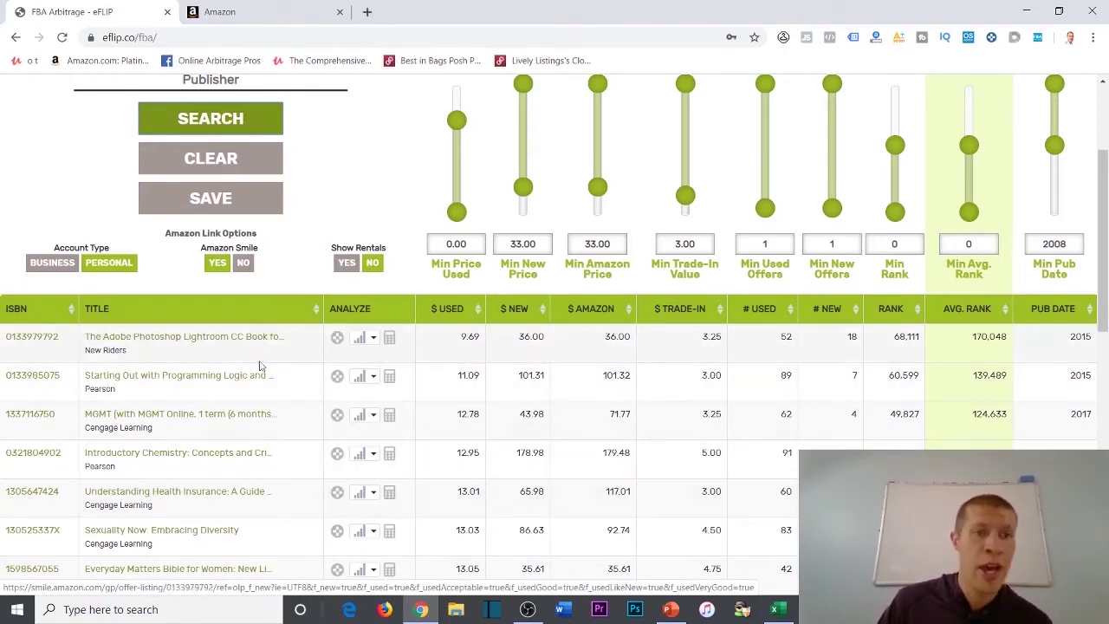
scroll(205, 423, "down", 4)
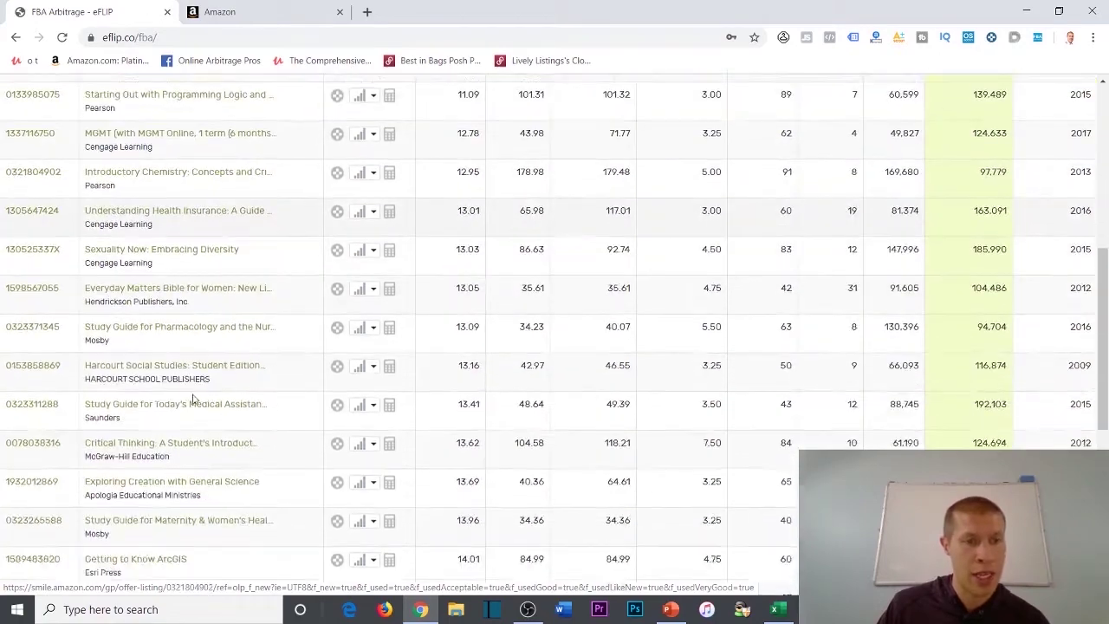
scroll(205, 423, "down", 4)
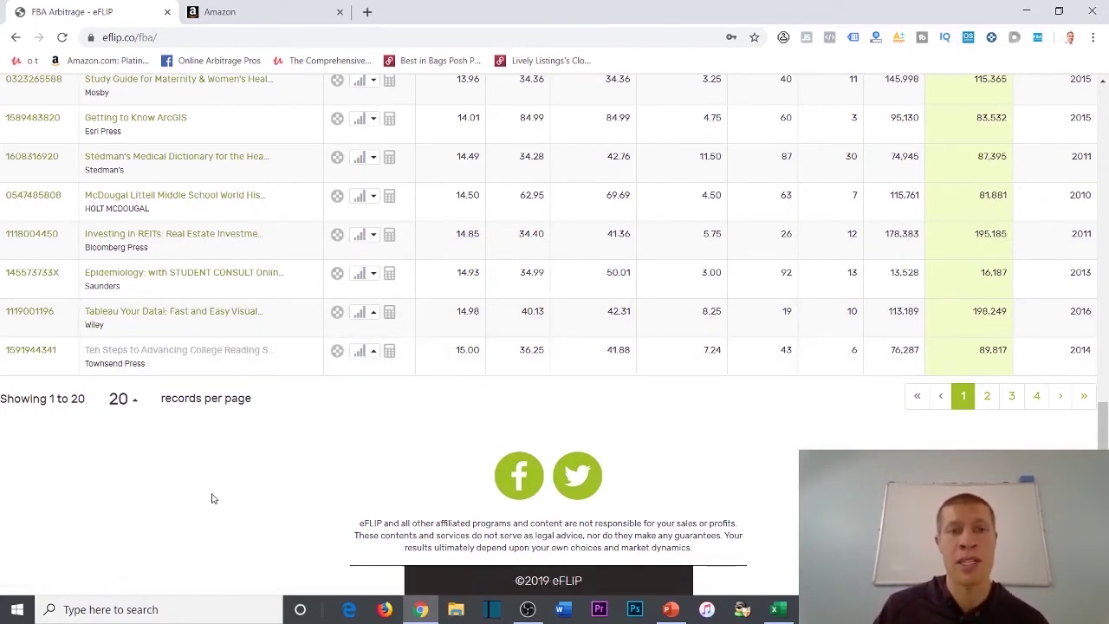
scroll(208, 389, "up", 2)
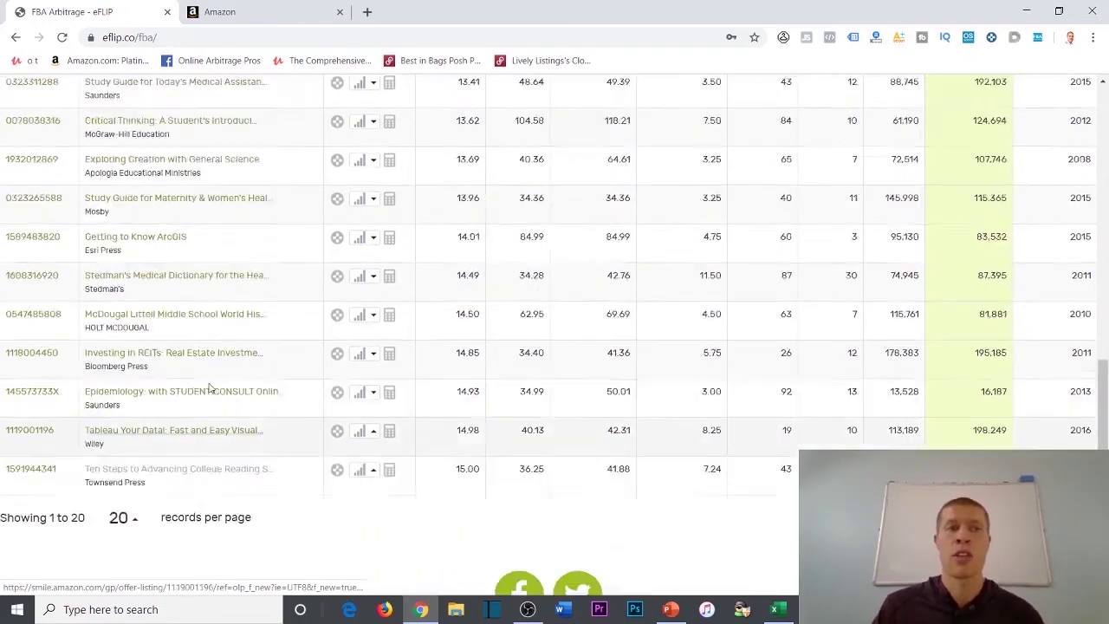
scroll(208, 389, "up", 7)
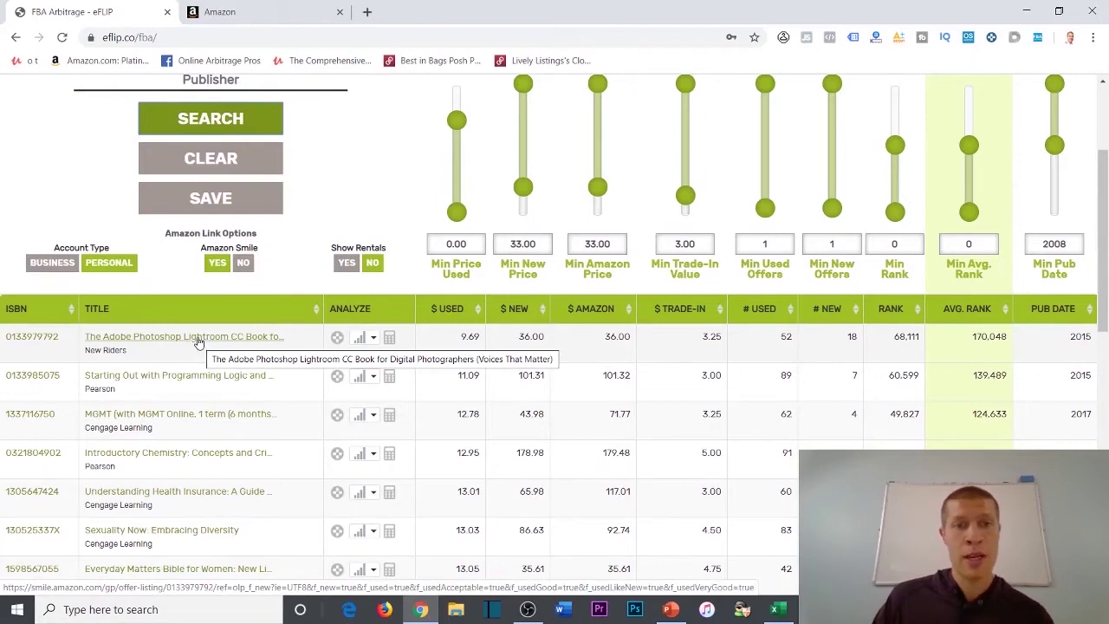
left_click(199, 340)
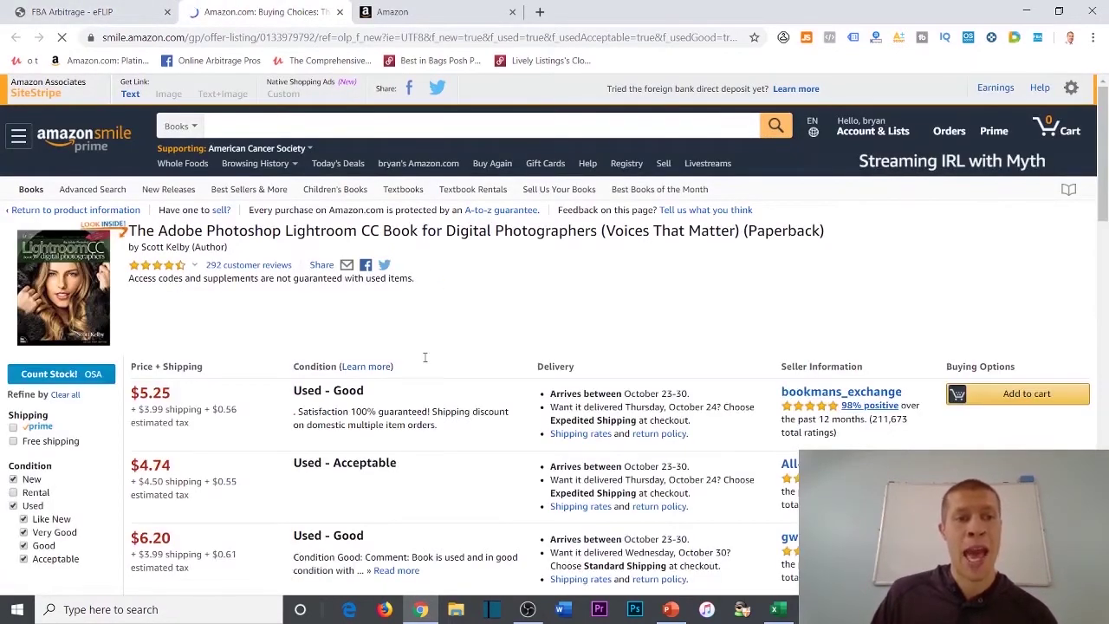
Check the Lightroom book's price history and used offers, and open its Amazon product page in a separate tab.
scroll(89, 272, "down", 3)
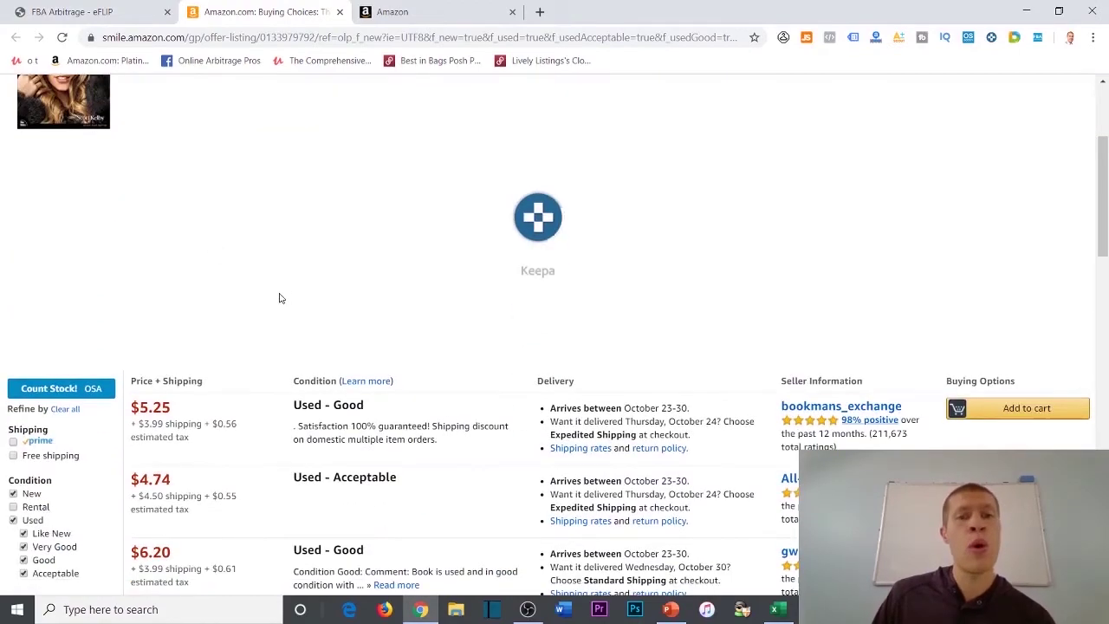
scroll(553, 242, "down", 3)
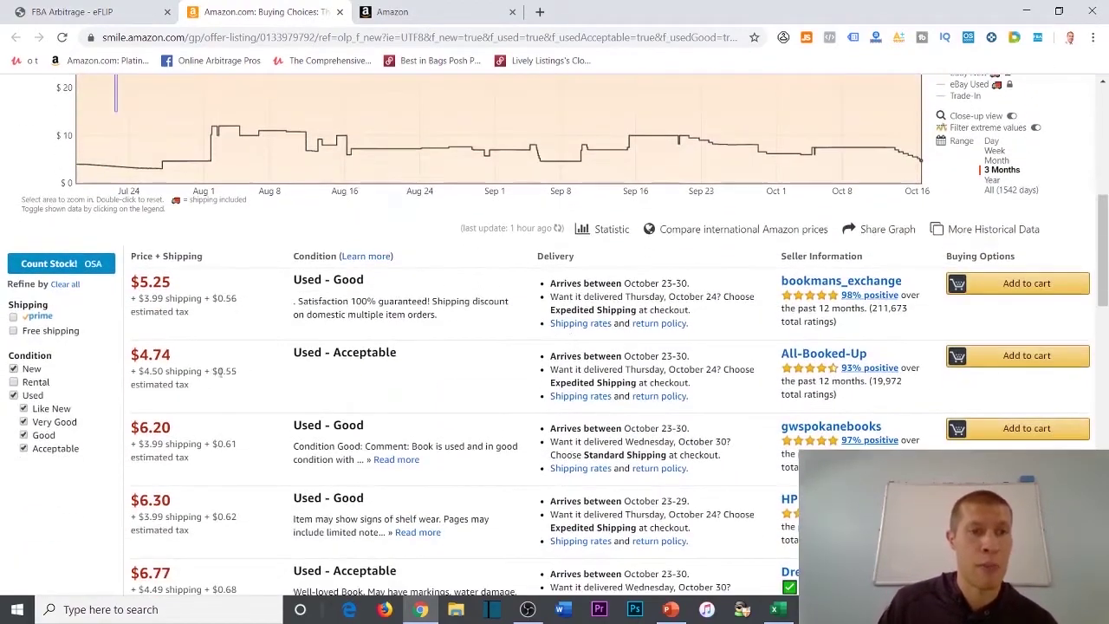
scroll(347, 303, "up", 6)
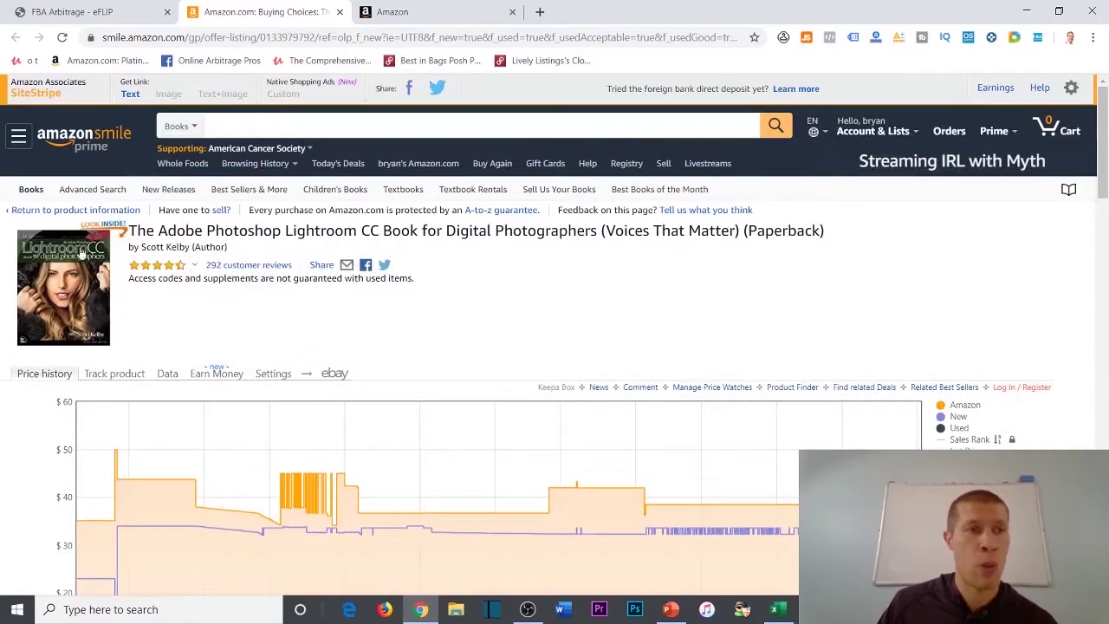
right_click(98, 270)
left_click(141, 268)
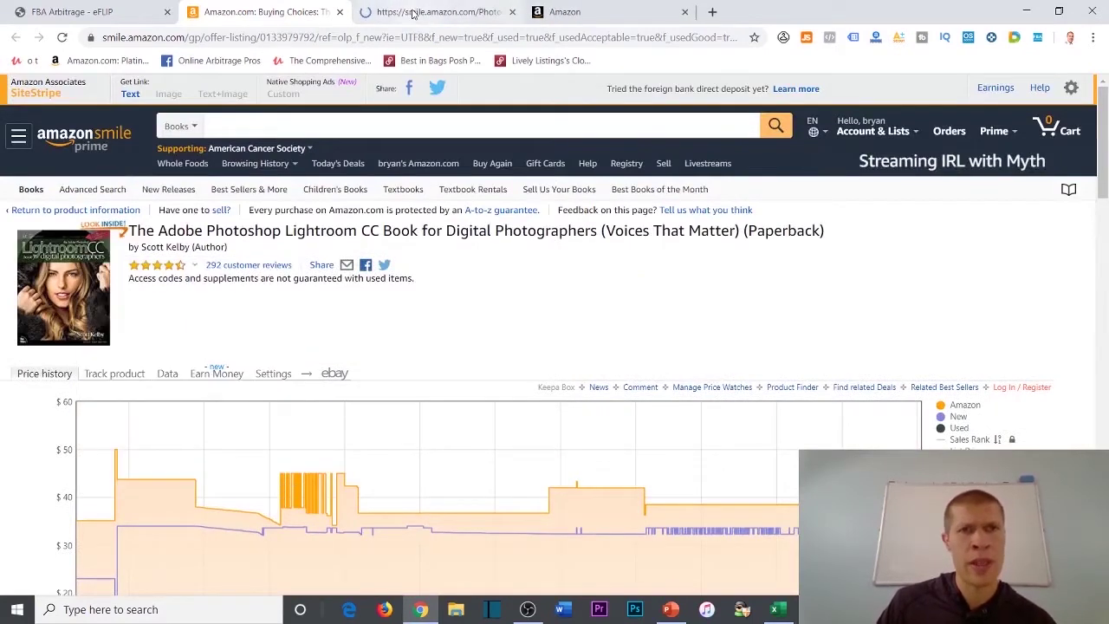
left_click(438, 11)
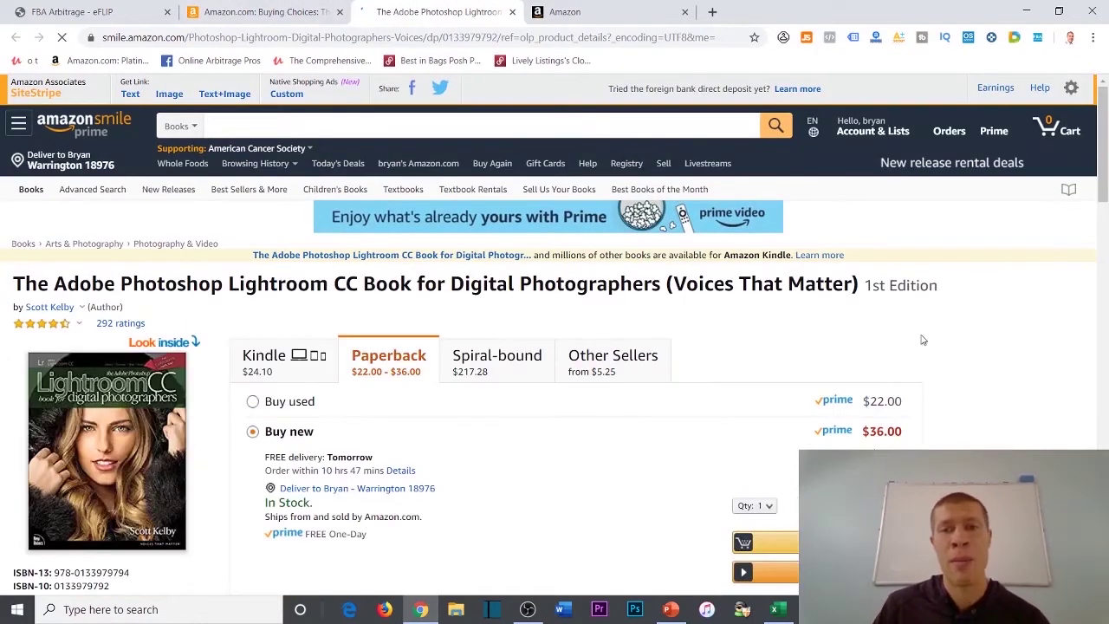
Switch the paperback's purchase option to used and check its Prime price.
scroll(932, 375, "down", 1)
scroll(931, 374, "down", 2)
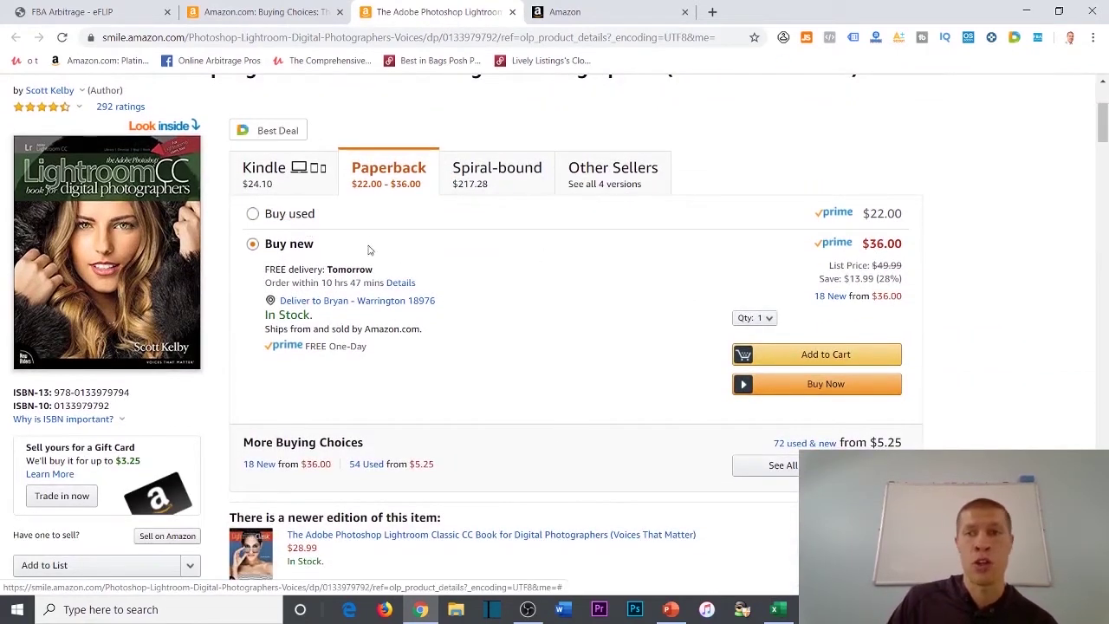
left_click(290, 216)
left_click(356, 240)
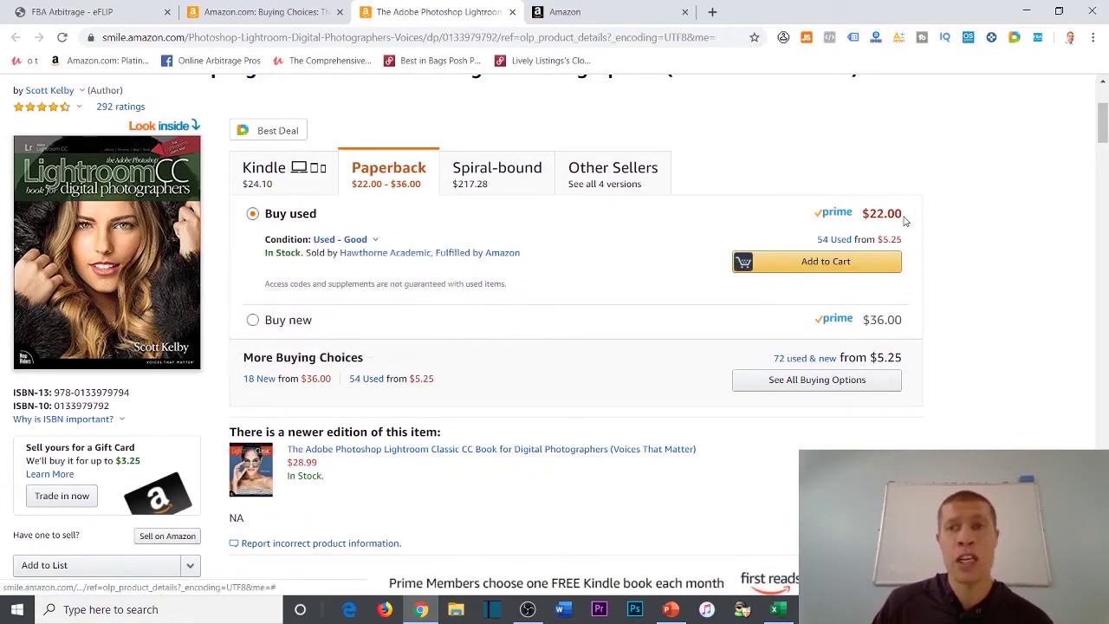
left_click_drag(907, 222, 872, 215)
Return to the book's offer listing and examine the first used offer's condition, price and shipping cost.
left_click(260, 13)
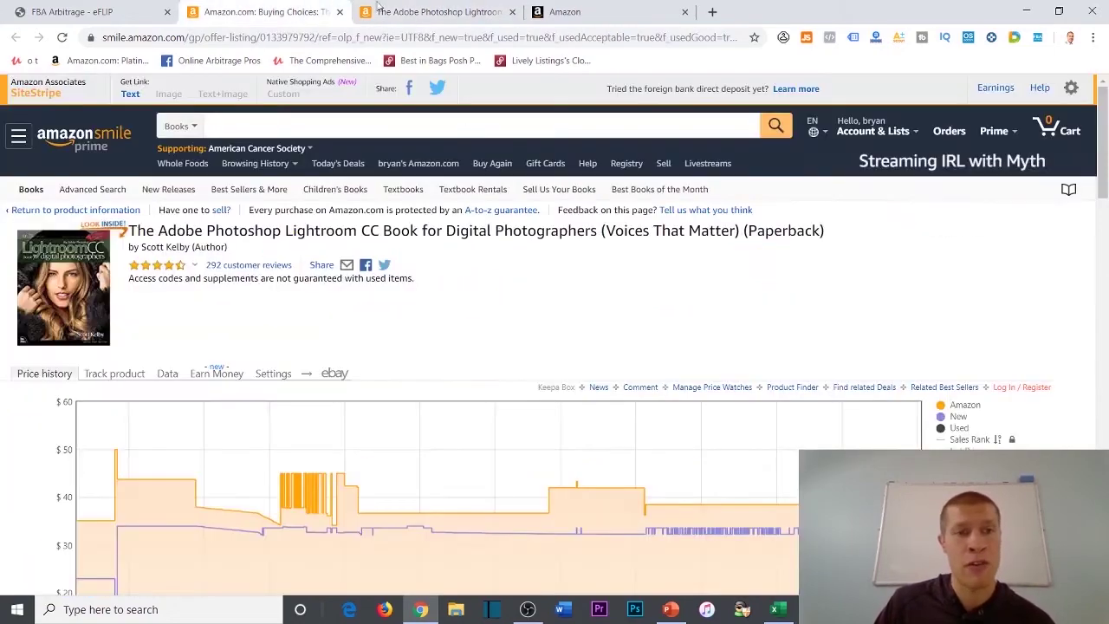
scroll(340, 390, "down", 6)
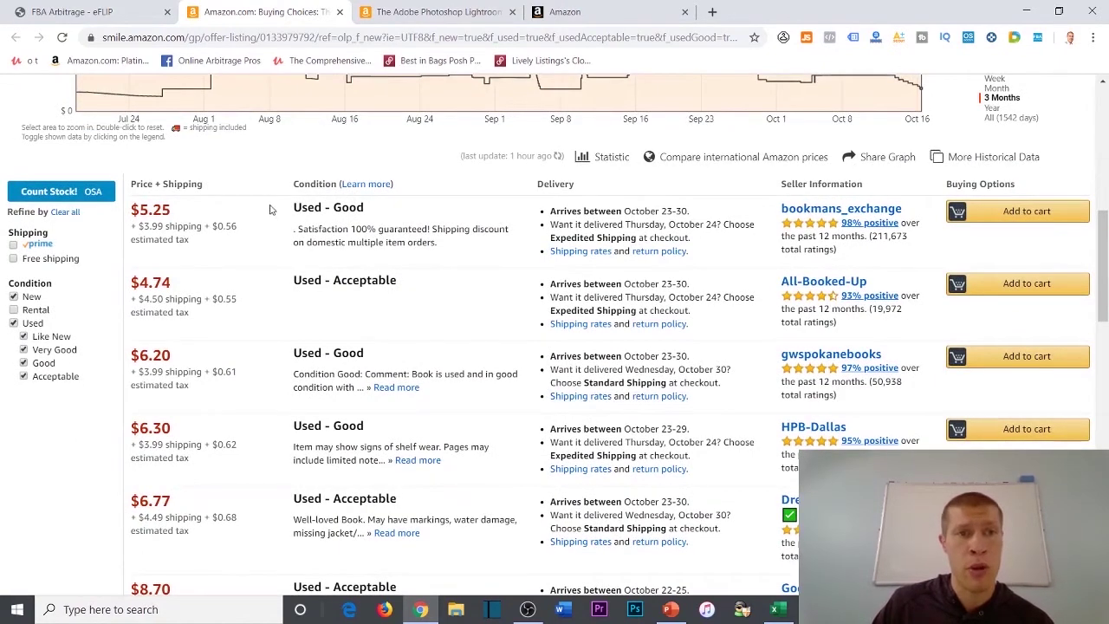
left_click_drag(292, 212, 431, 221)
left_click(429, 220)
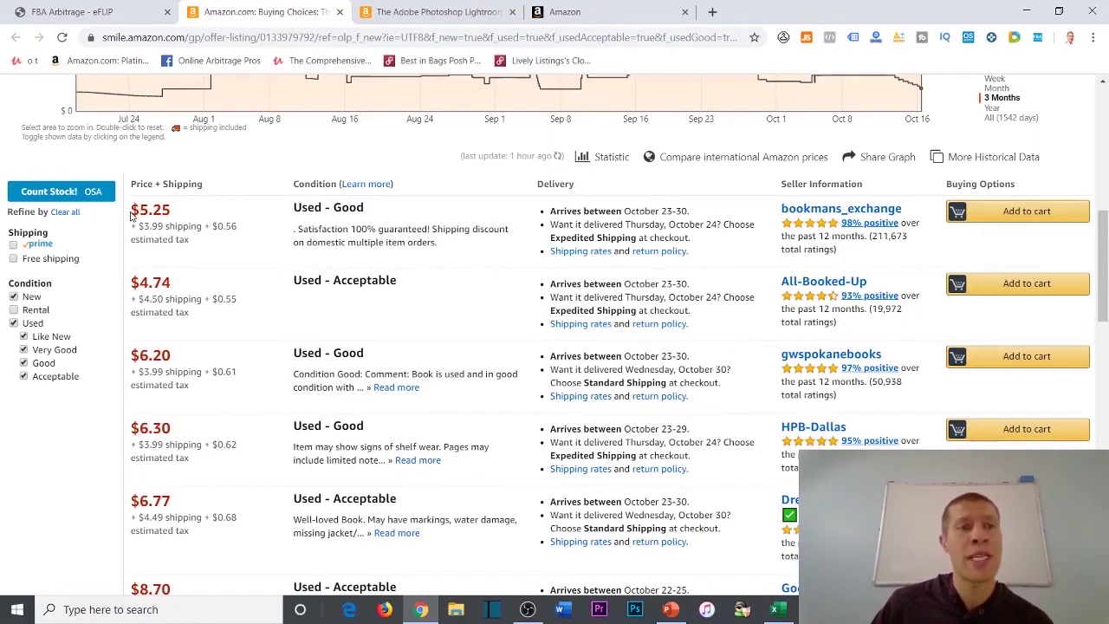
left_click_drag(132, 215, 240, 232)
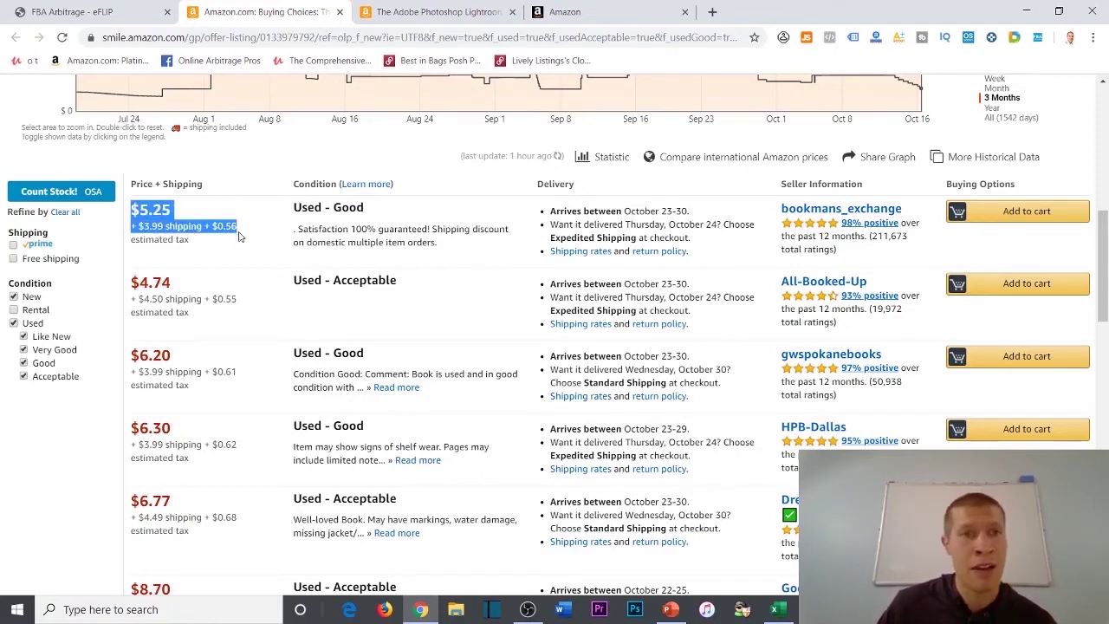
left_click(231, 206)
Compare the Prime used price on the product page with the merchant offers in the listing.
left_click(438, 11)
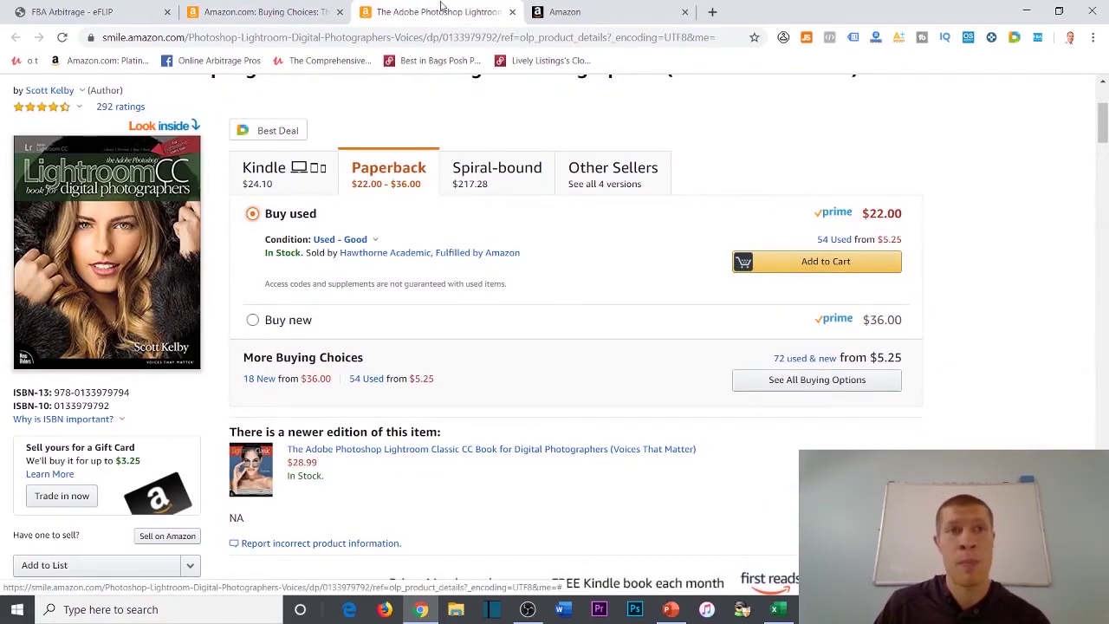
left_click(260, 11)
left_click(355, 9)
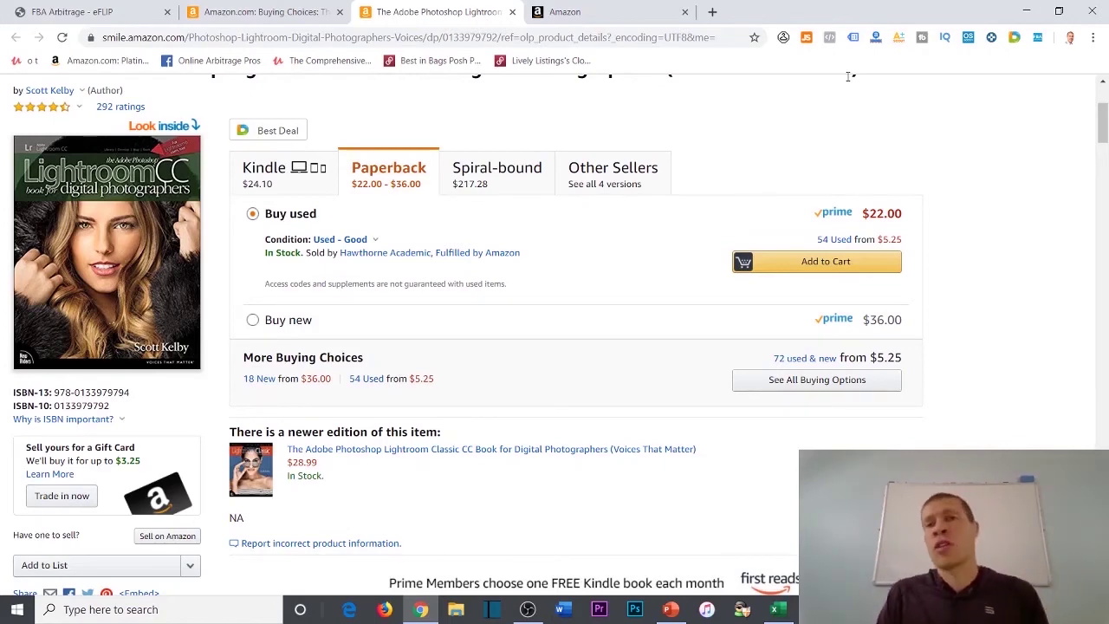
scroll(848, 76, "up", 1)
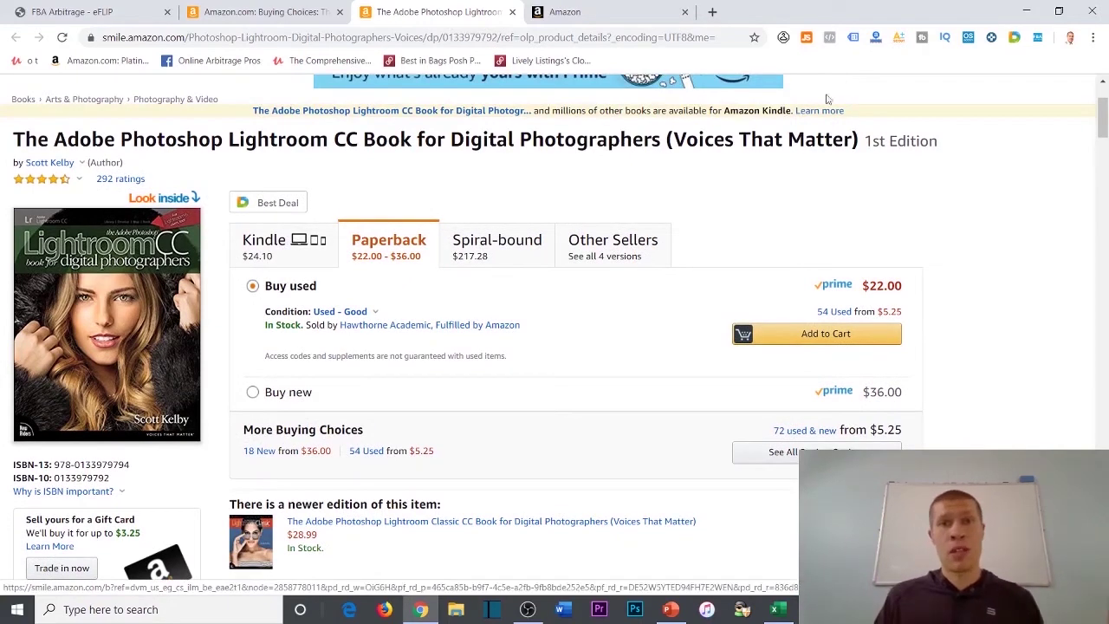
scroll(727, 130, "down", 1)
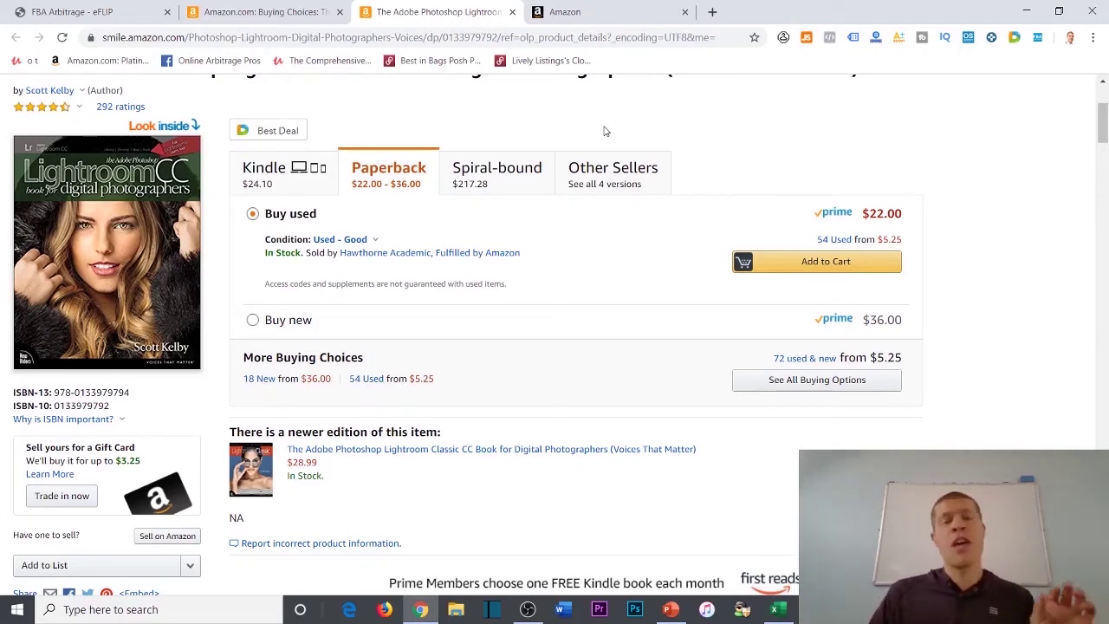
scroll(598, 121, "up", 3)
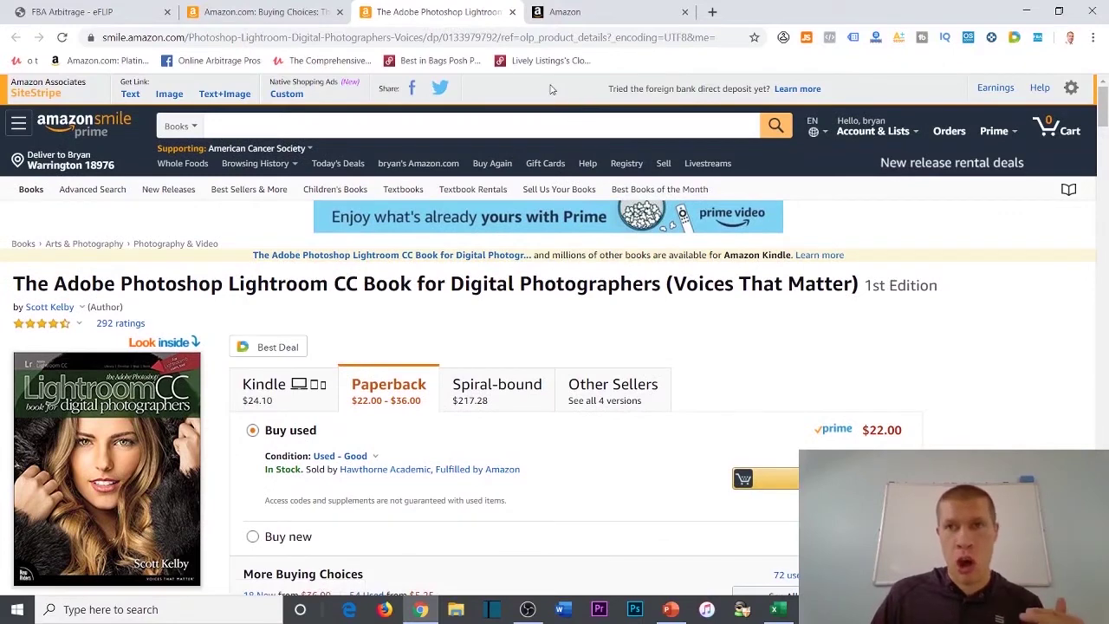
left_click(898, 39)
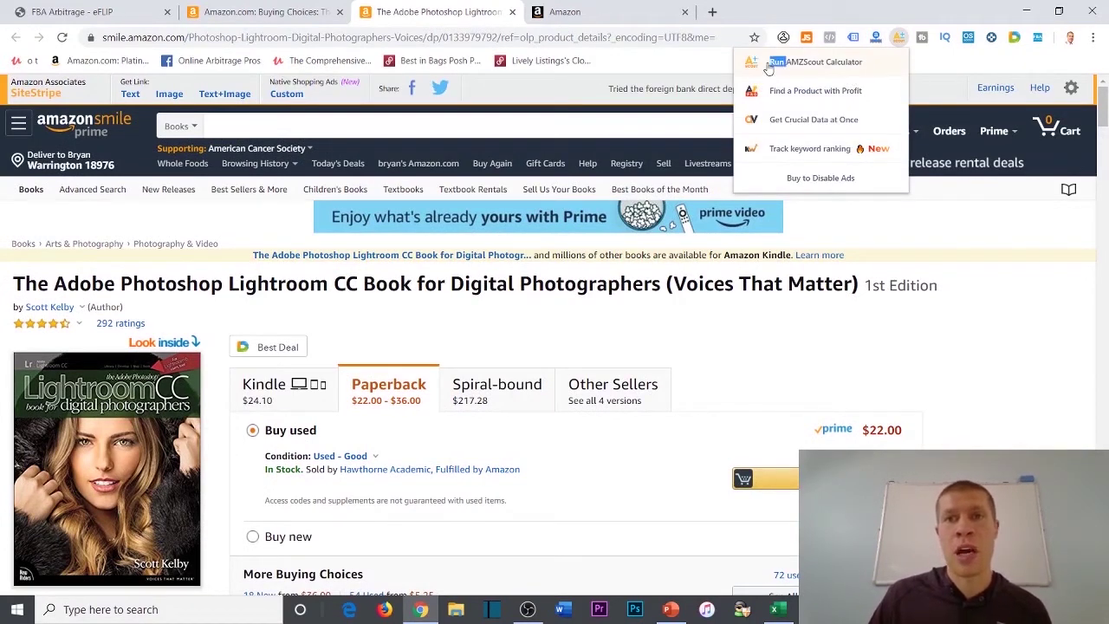
left_click(878, 222)
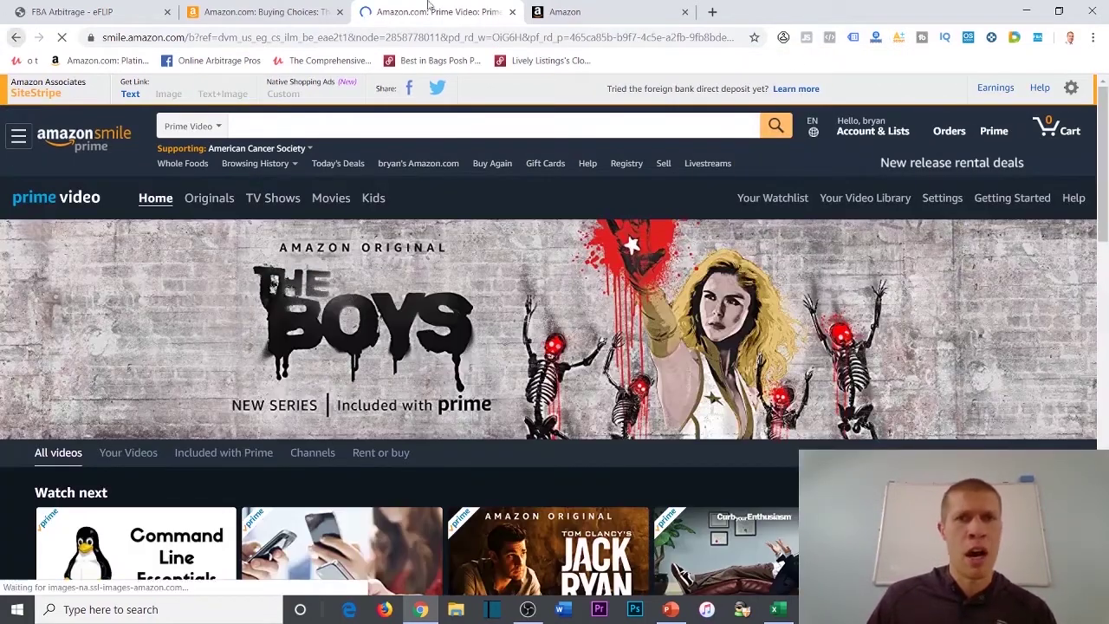
key("alt+Left")
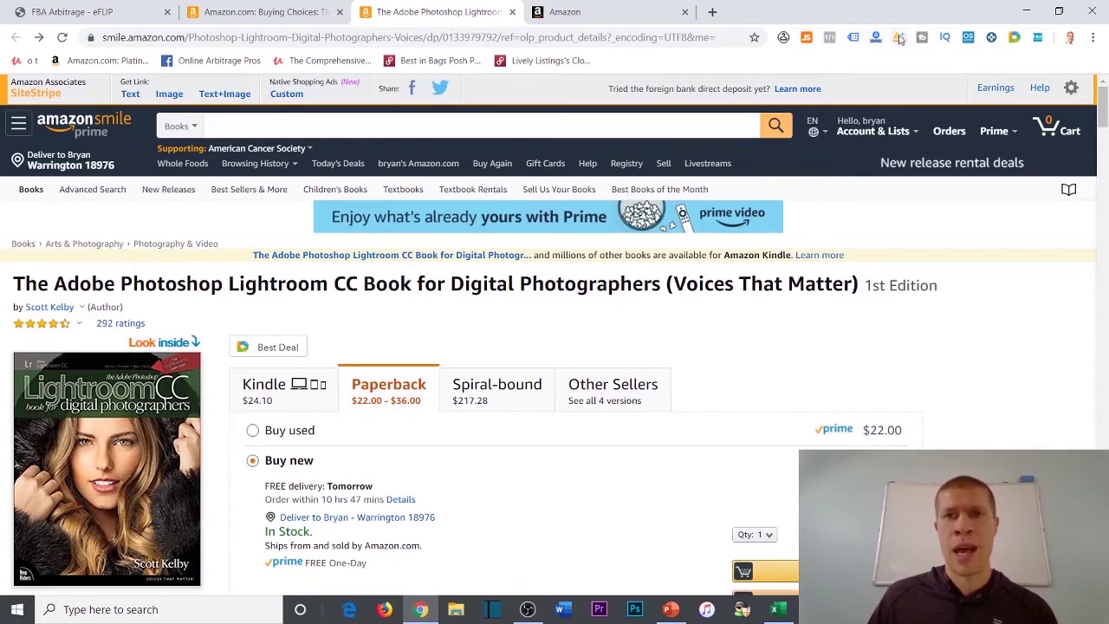
Search the web for "fba calculator" in a new tab and open Amazon's FBA revenue calculator.
left_click(711, 10)
type("fba calculator")
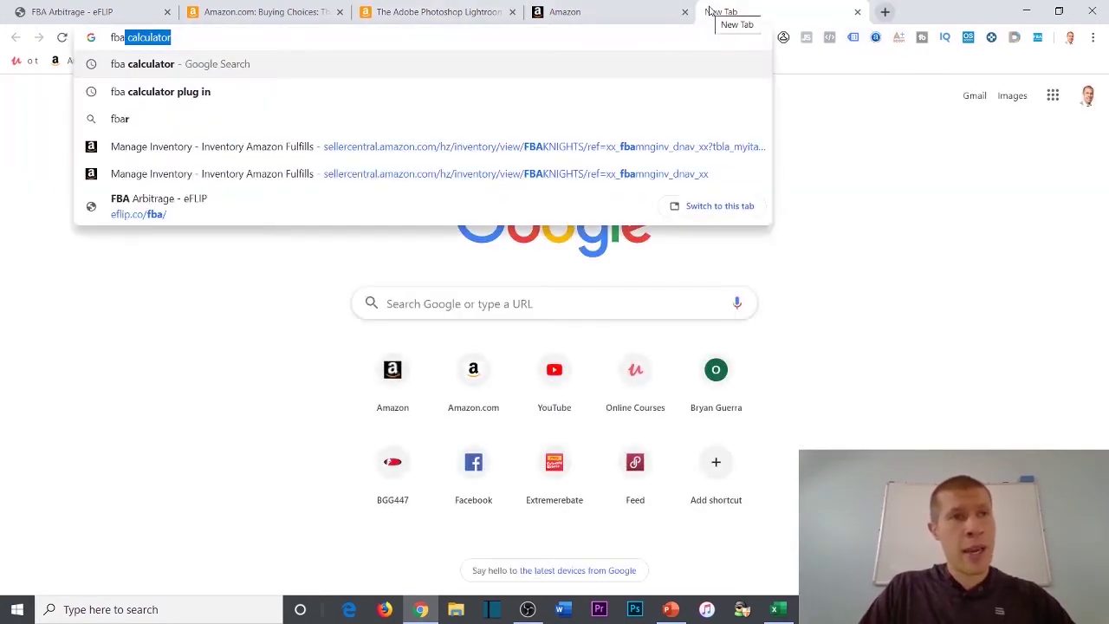
key("Return")
left_click(152, 224)
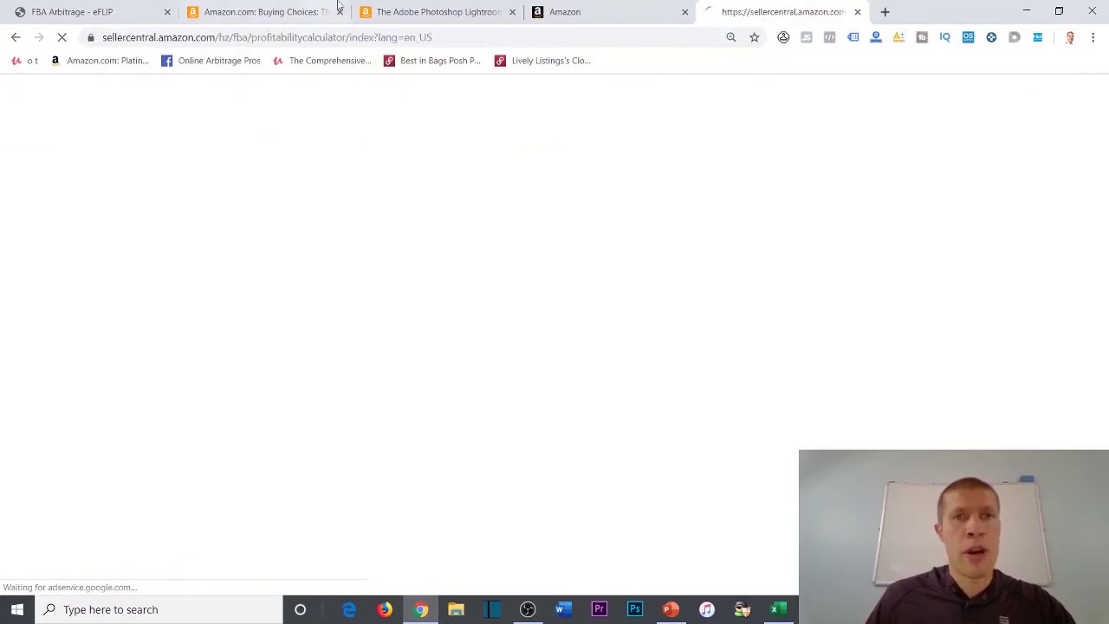
Copy the ISBN-10 from the product details of the Lightroom CC paperback's Amazon page.
left_click(429, 12)
scroll(627, 297, "down", 2)
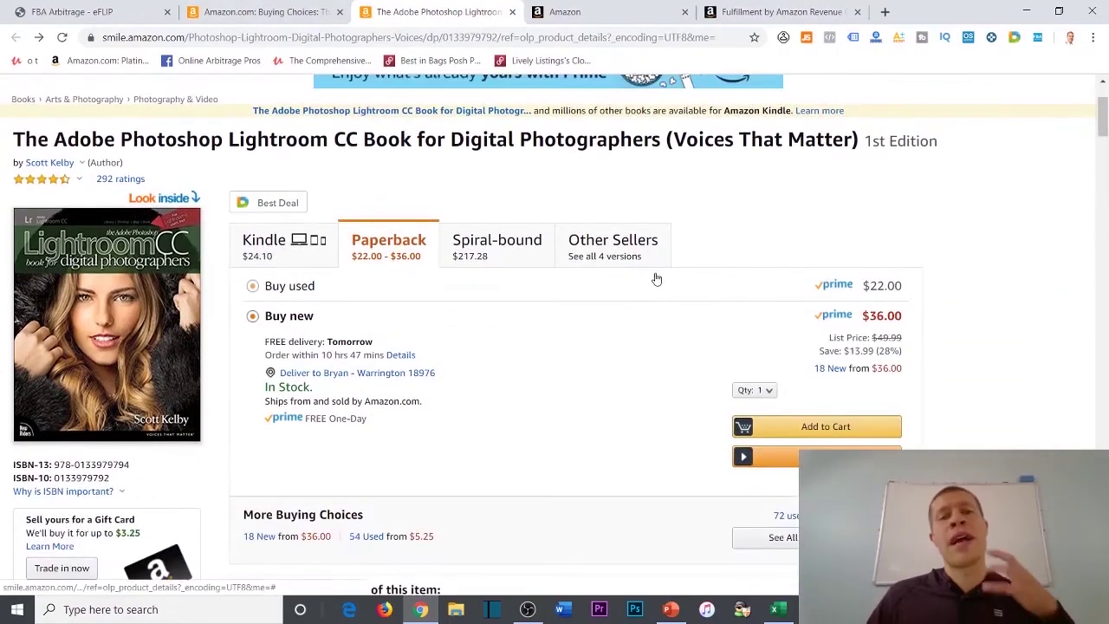
scroll(830, 240, "down", 20)
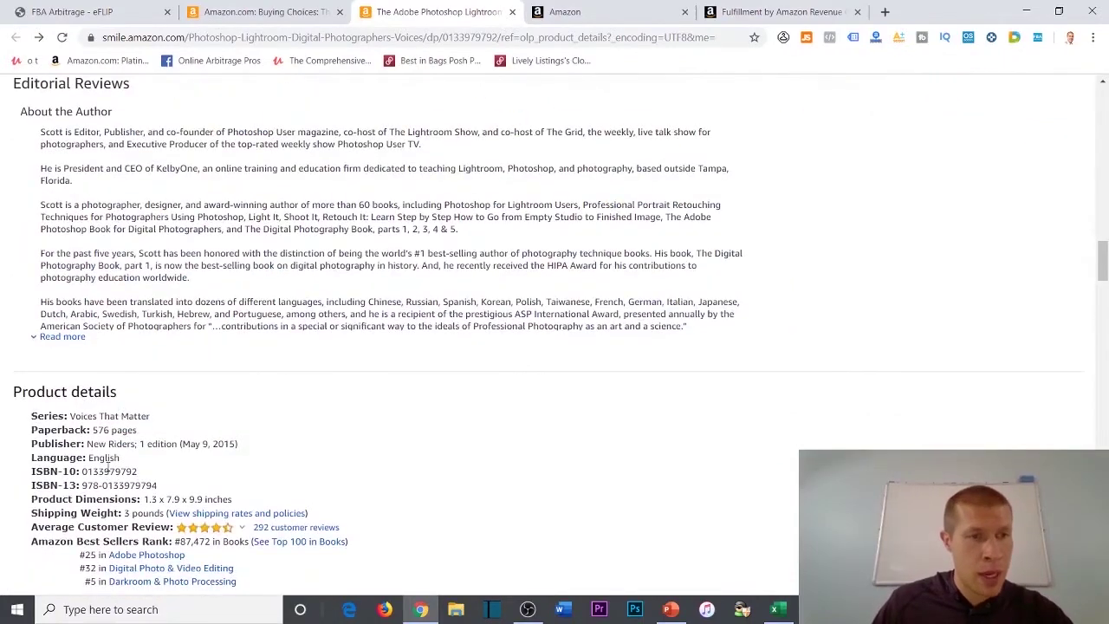
double_click(108, 471)
right_click(113, 472)
left_click(119, 478)
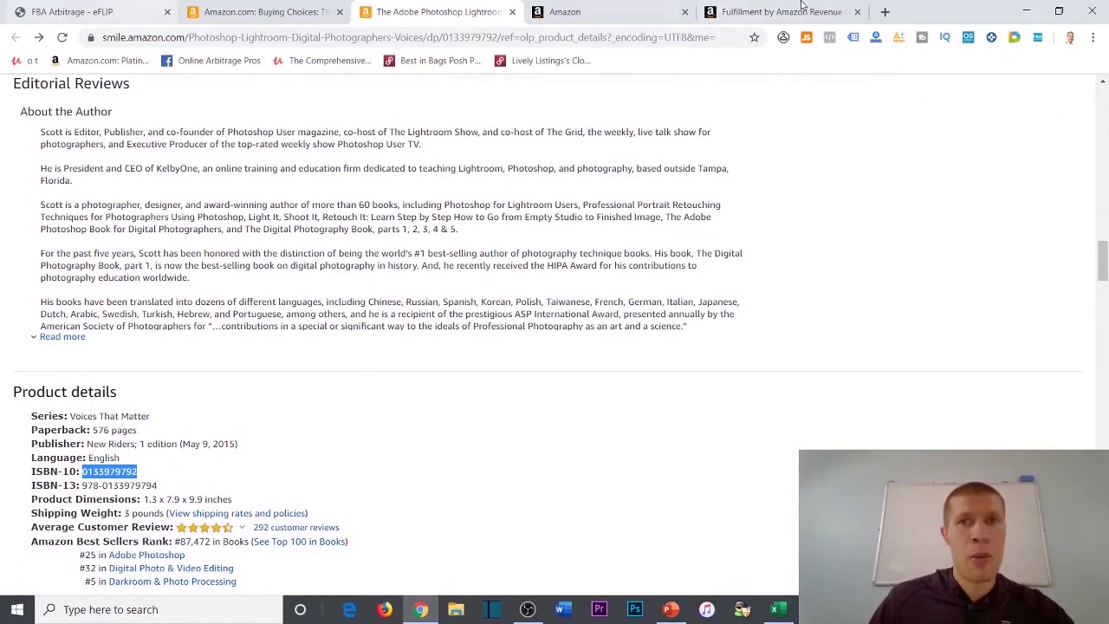
left_click(607, 11)
left_click(146, 429)
key("ctrl+v")
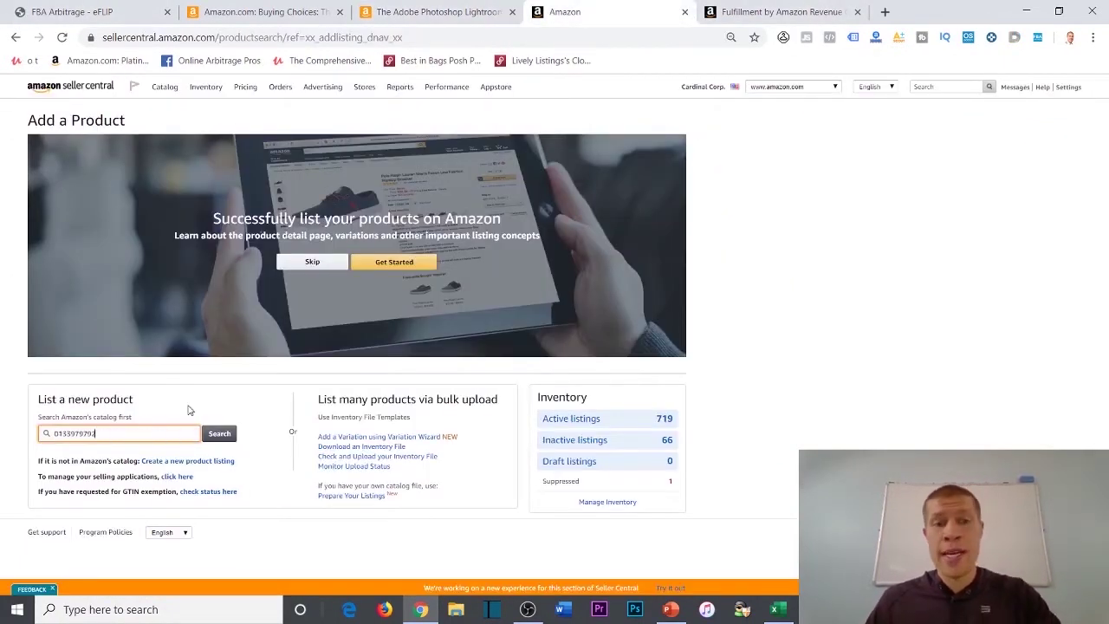
key("Return")
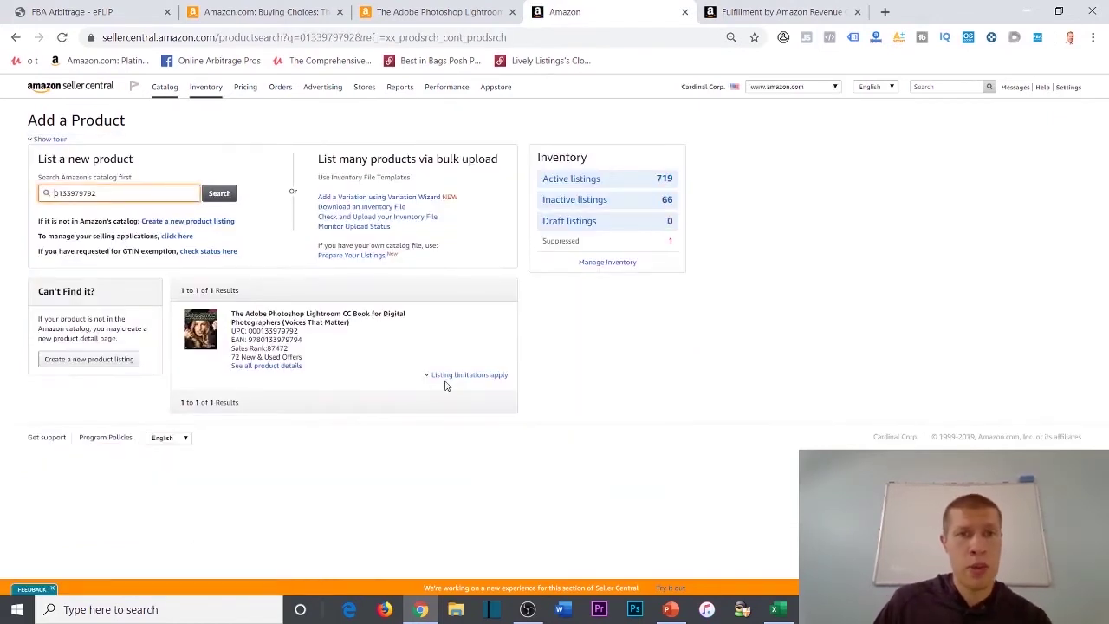
left_click(448, 379)
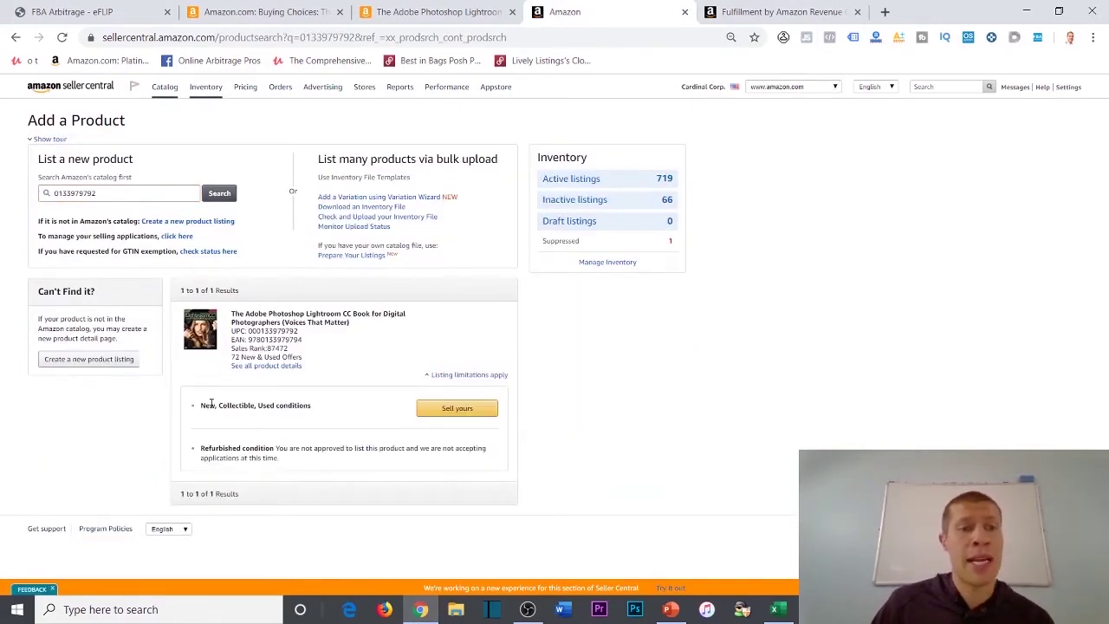
left_click_drag(199, 411, 322, 410)
Review the paperback's used and new Prime prices on the product page, and return to the Seller Central listing limitations.
key("ctrl+shift+Tab")
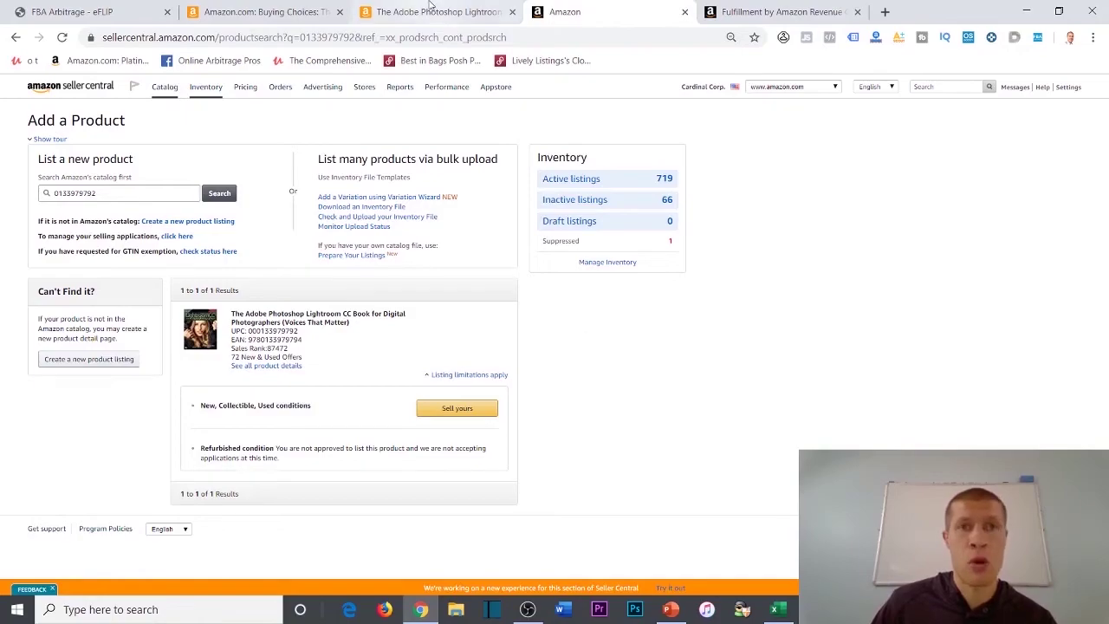
scroll(455, 419, "up", 20)
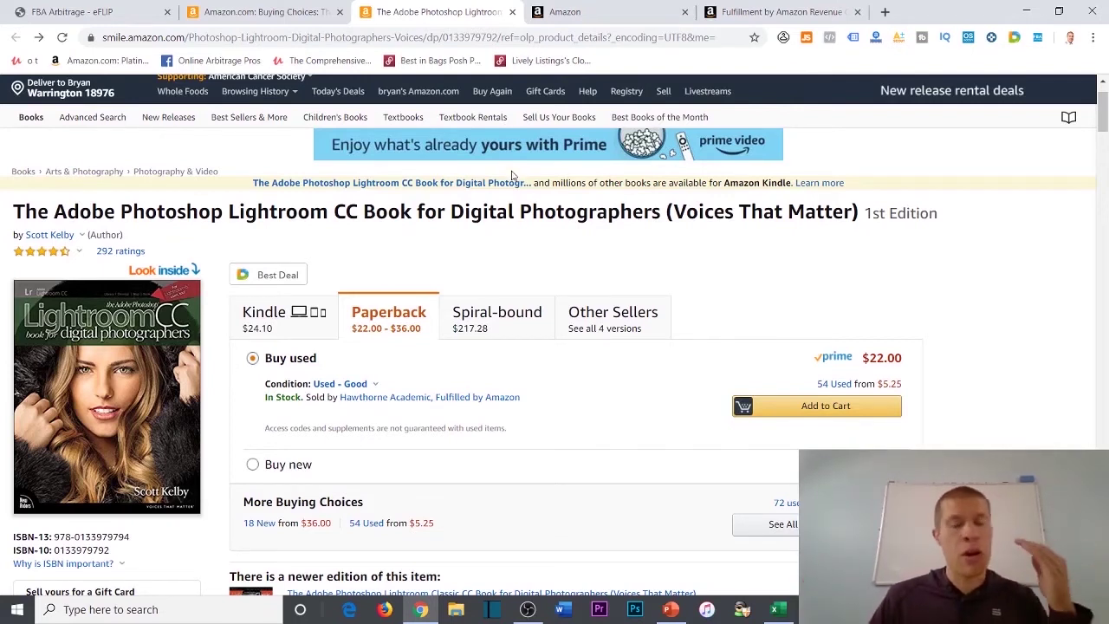
scroll(529, 232, "down", 1)
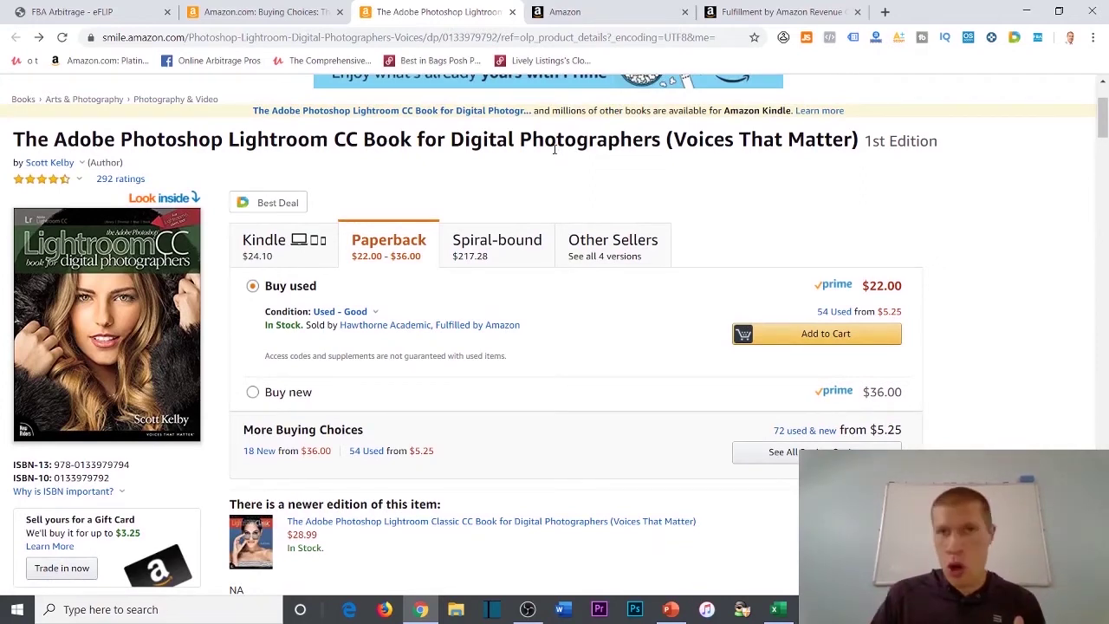
left_click(589, 11)
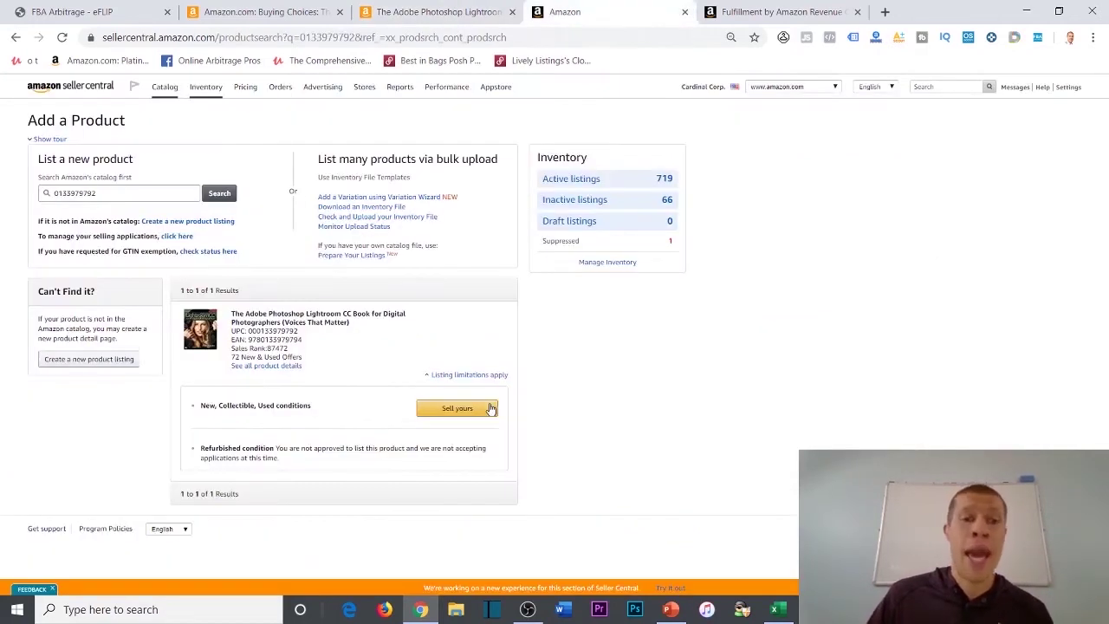
left_click(739, 10)
left_click(176, 198)
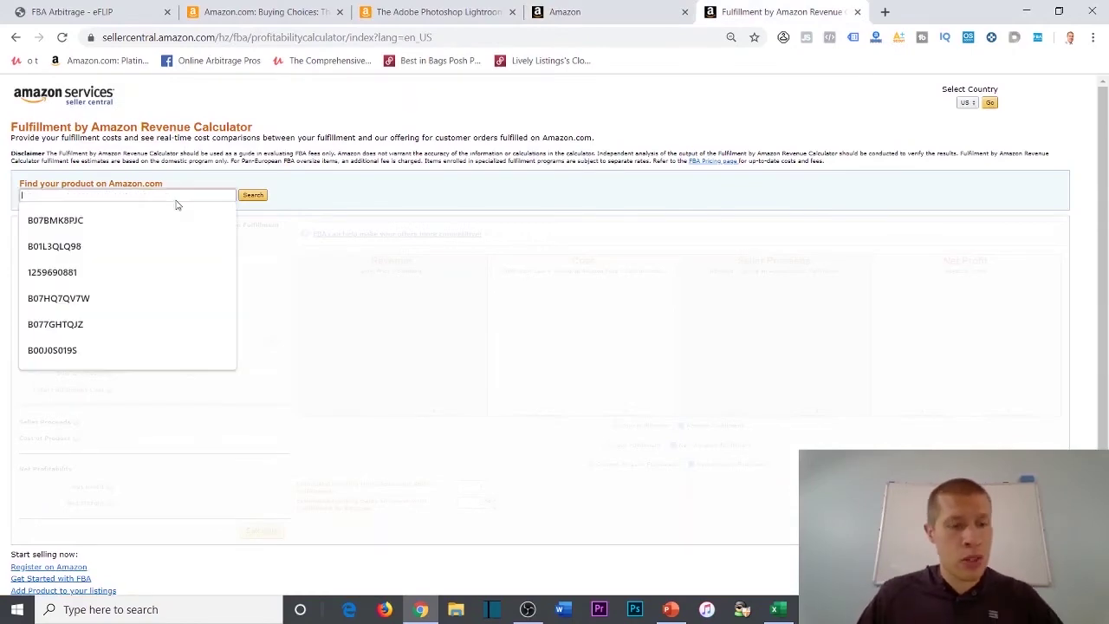
key("ctrl+v")
left_click(260, 194)
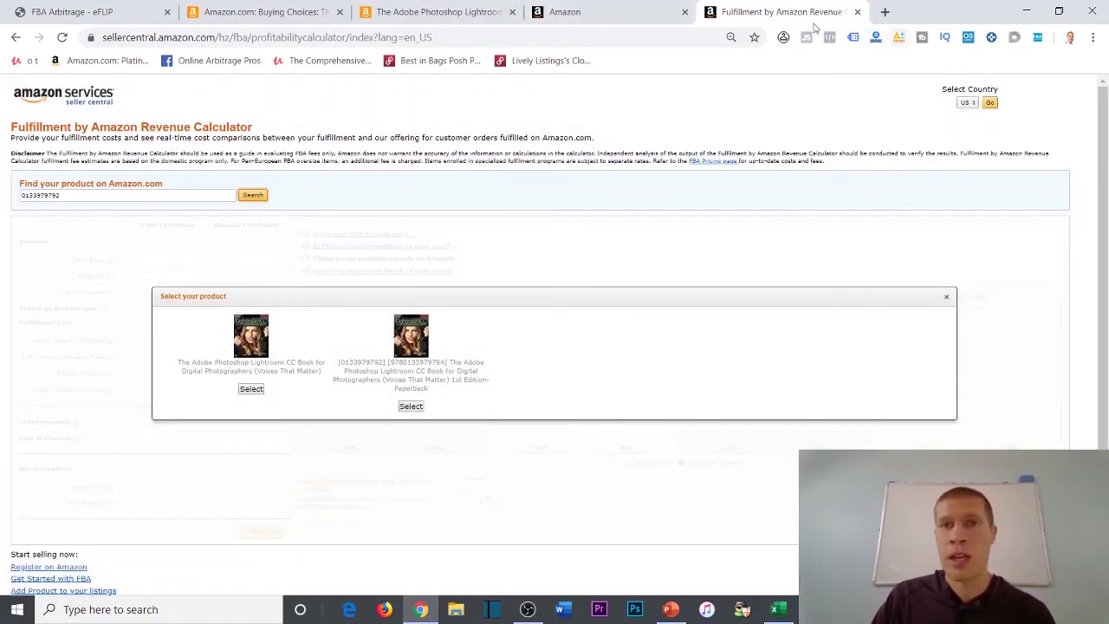
left_click(499, 13)
left_click(780, 12)
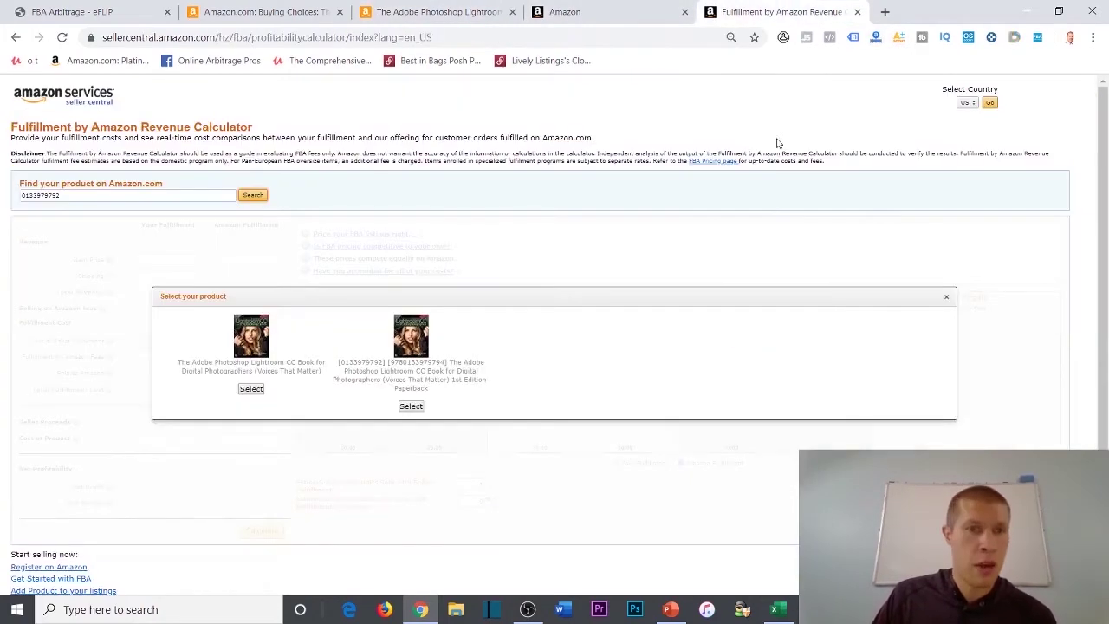
left_click(251, 389)
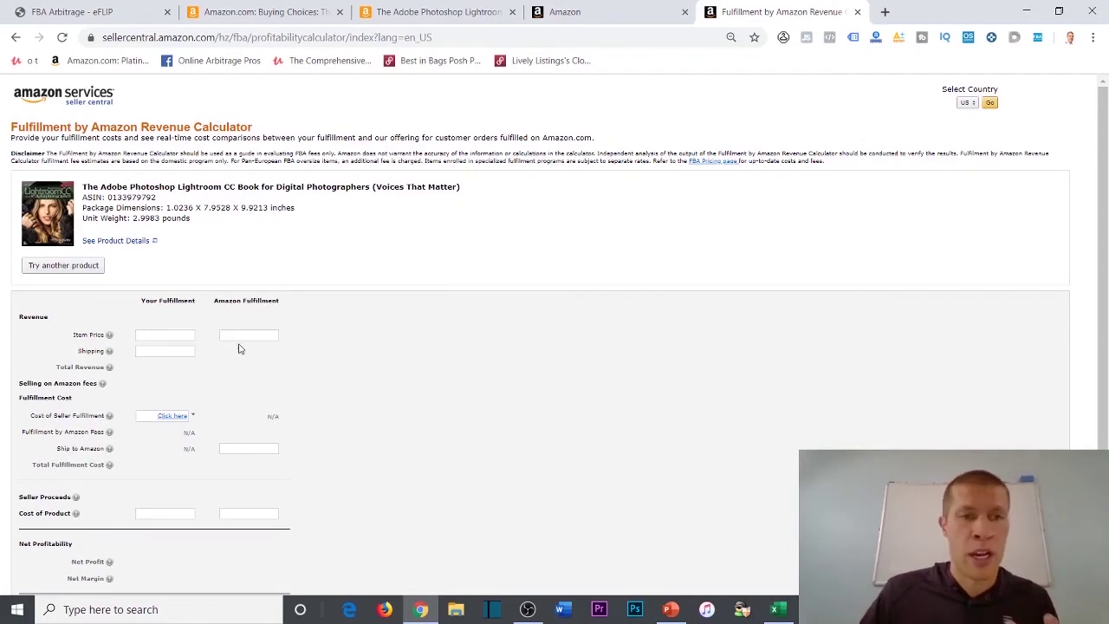
Return to the book's offer listing and open the Windows Calculator, placing it clear of the offer prices.
left_click(246, 336)
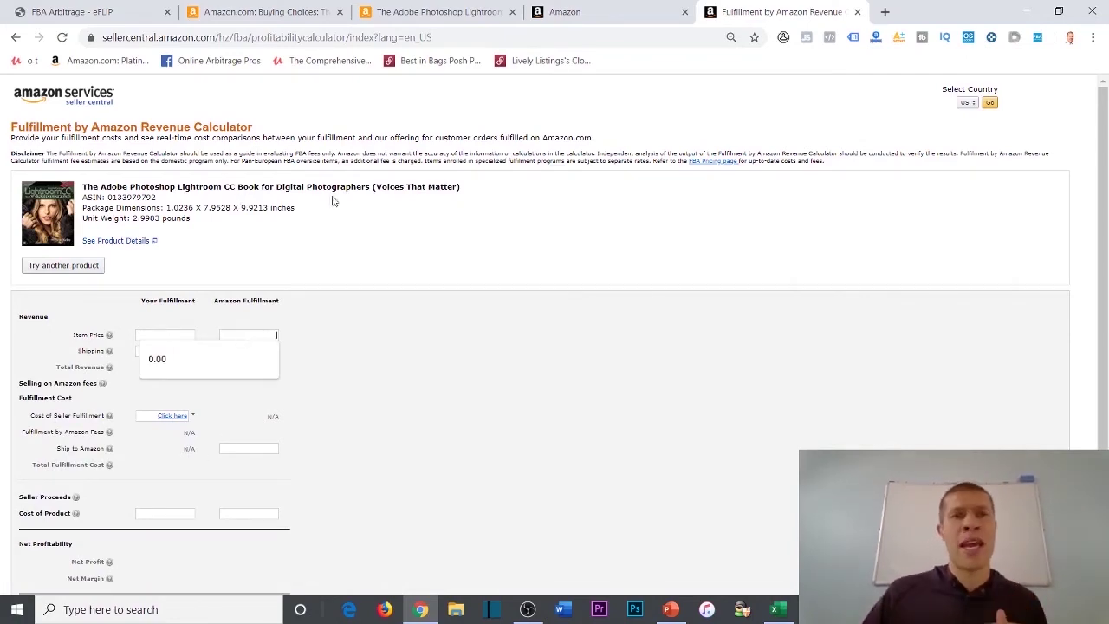
left_click(482, 10)
left_click(283, 10)
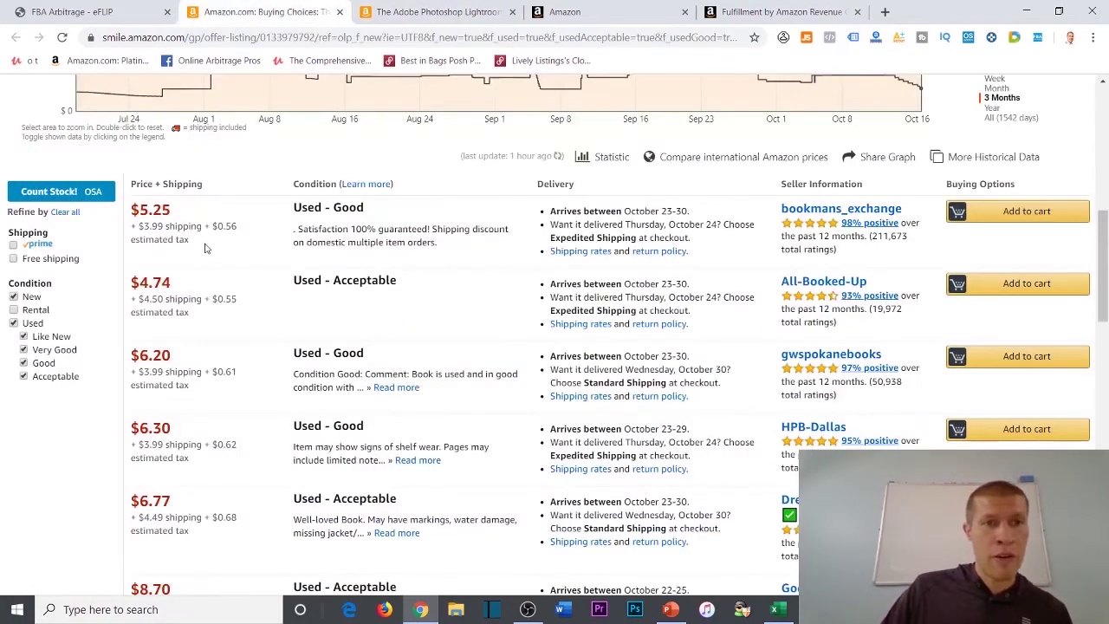
left_click(225, 598)
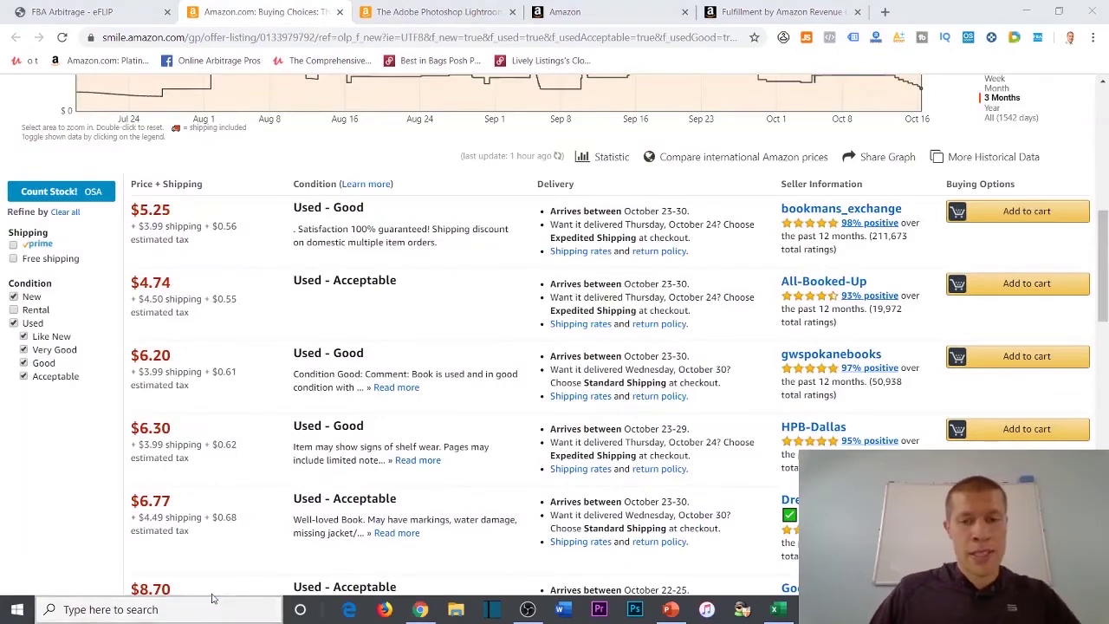
type("calc")
left_click(64, 215)
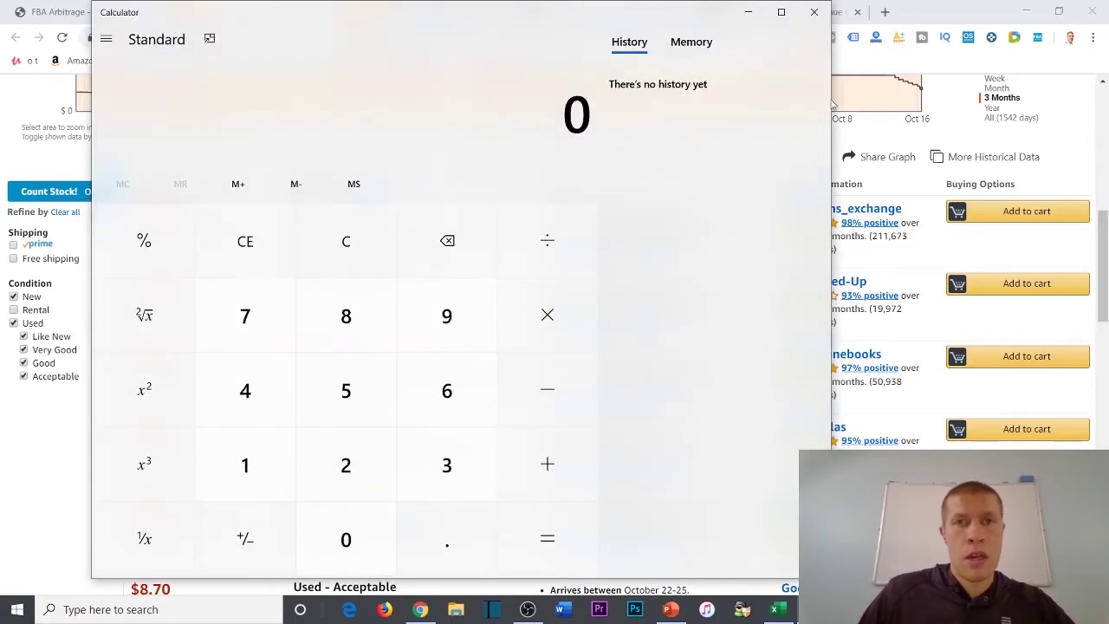
left_click_drag(448, 12, 742, 24)
Add the first used offer's price, shipping and tax as 5.25 + 3.99 + 0.56.
left_click(662, 429)
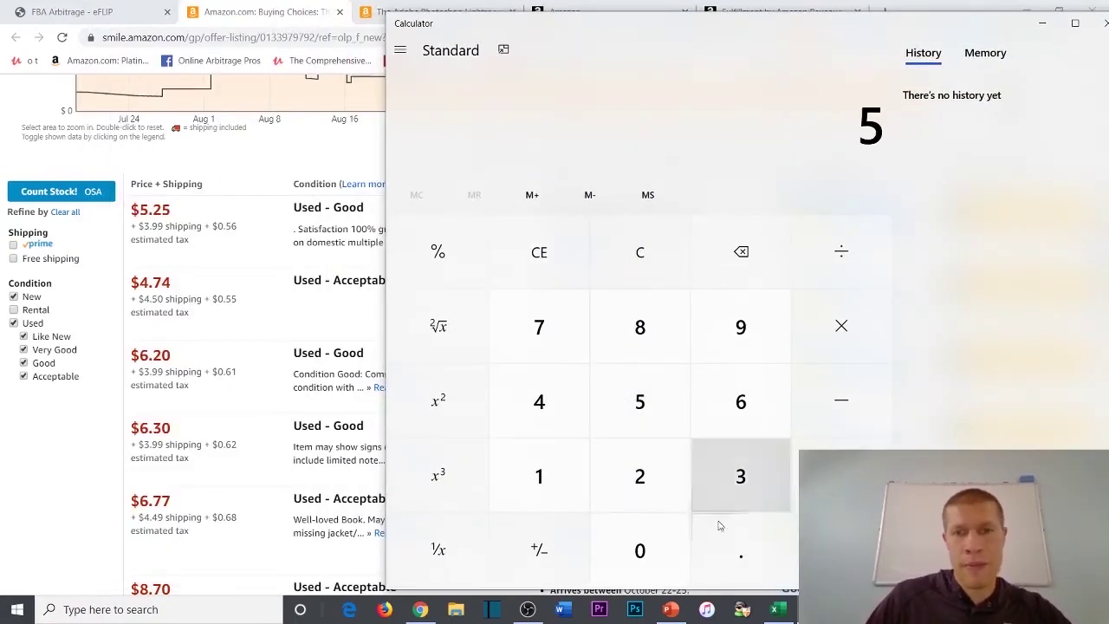
left_click(735, 546)
left_click(641, 477)
left_click(650, 425)
left_click(842, 476)
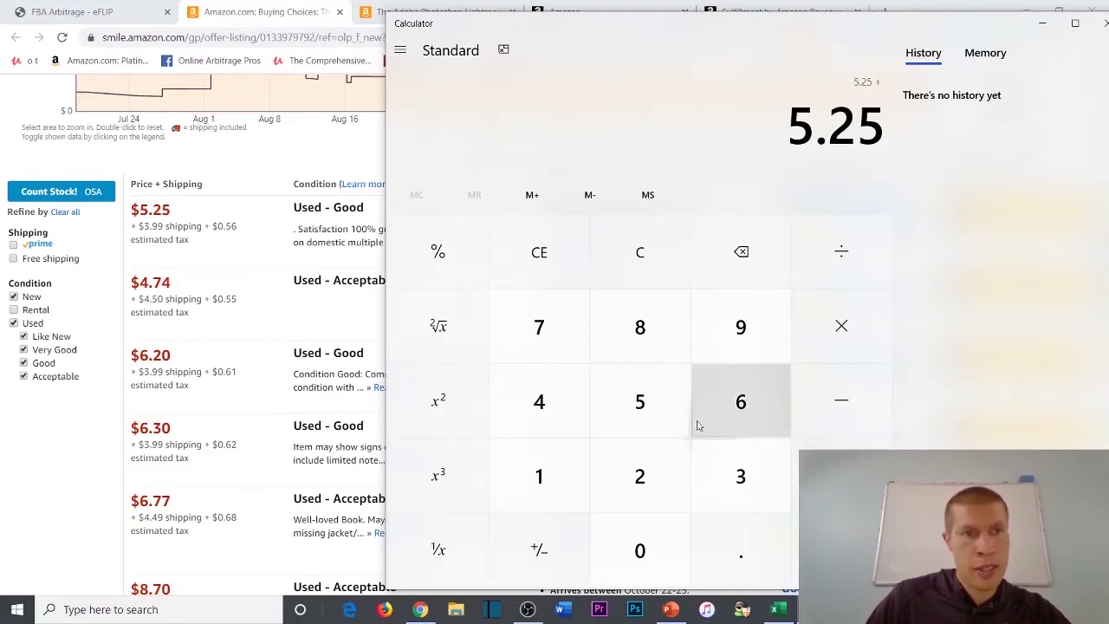
left_click(741, 476)
left_click(741, 551)
left_click(739, 334)
left_click(739, 334)
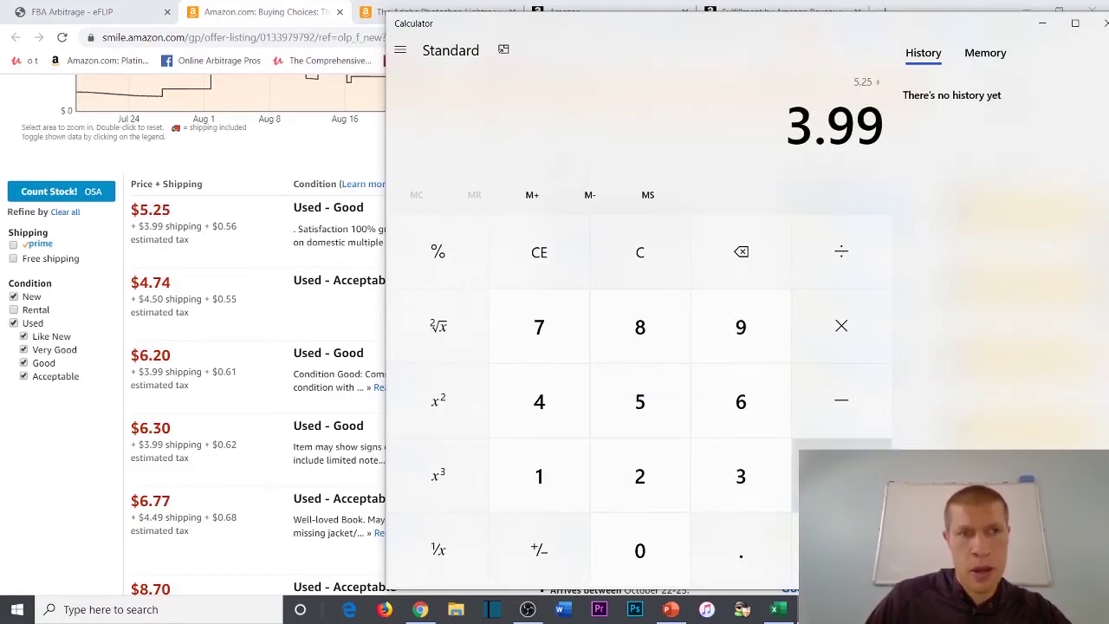
left_click(839, 476)
left_click(737, 548)
left_click(642, 403)
left_click(768, 423)
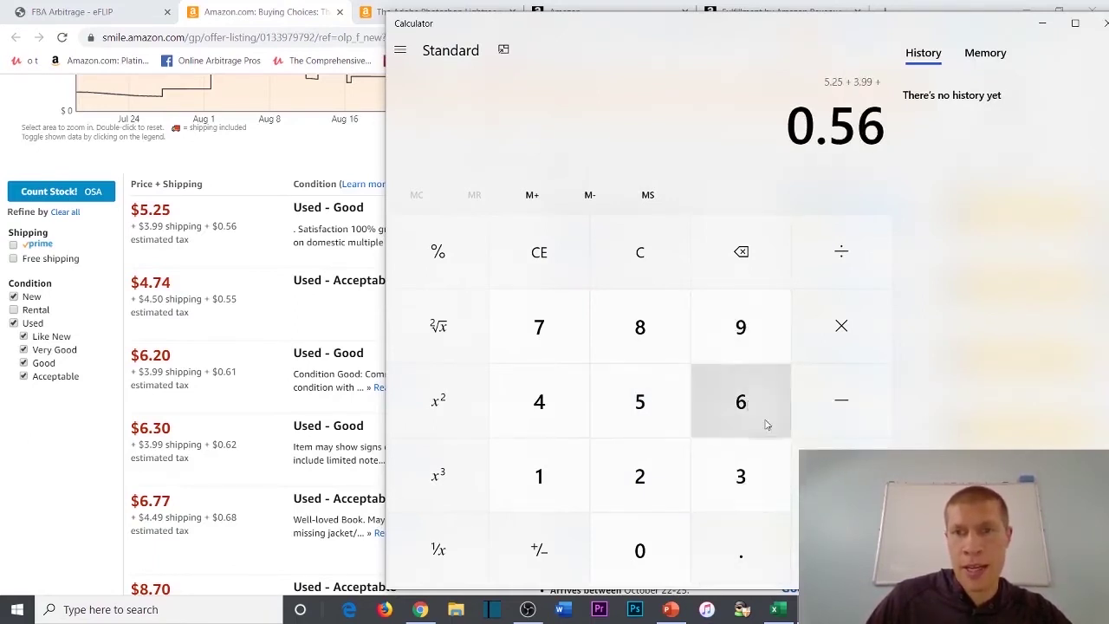
key("Return")
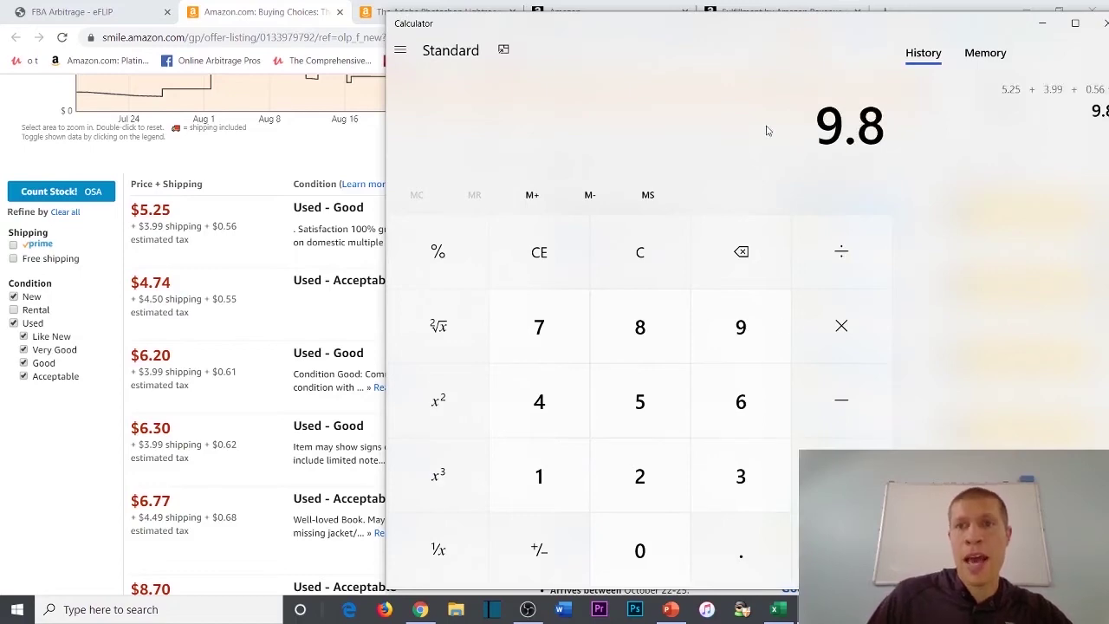
In the FBA revenue calculator, set the cost of product to 9.80 in both columns and Ship to Amazon to .50.
left_click(306, 132)
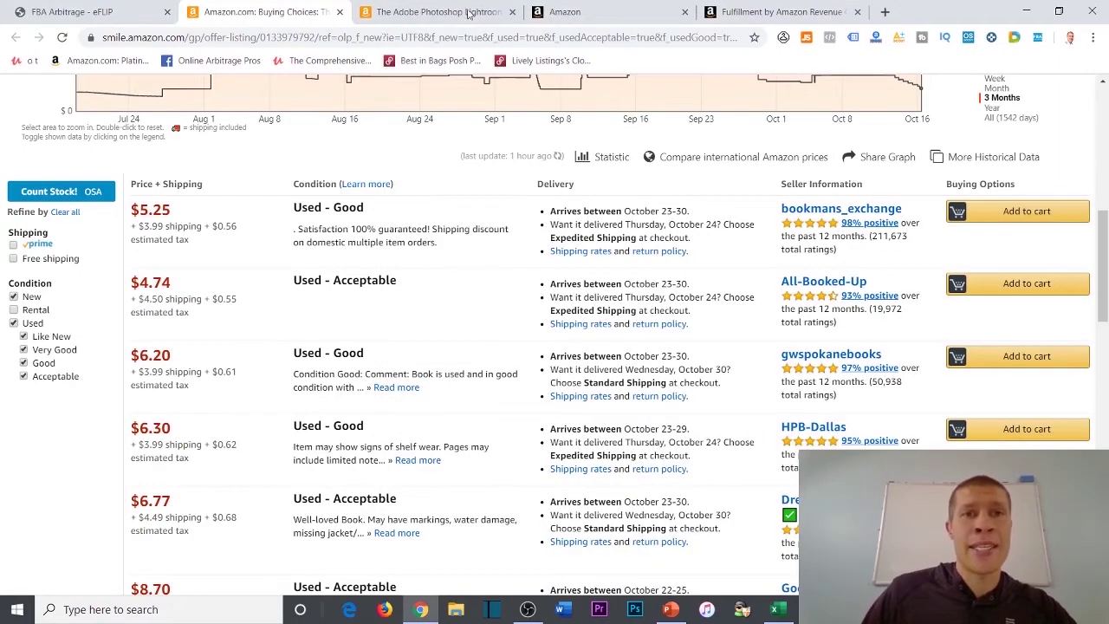
left_click(780, 11)
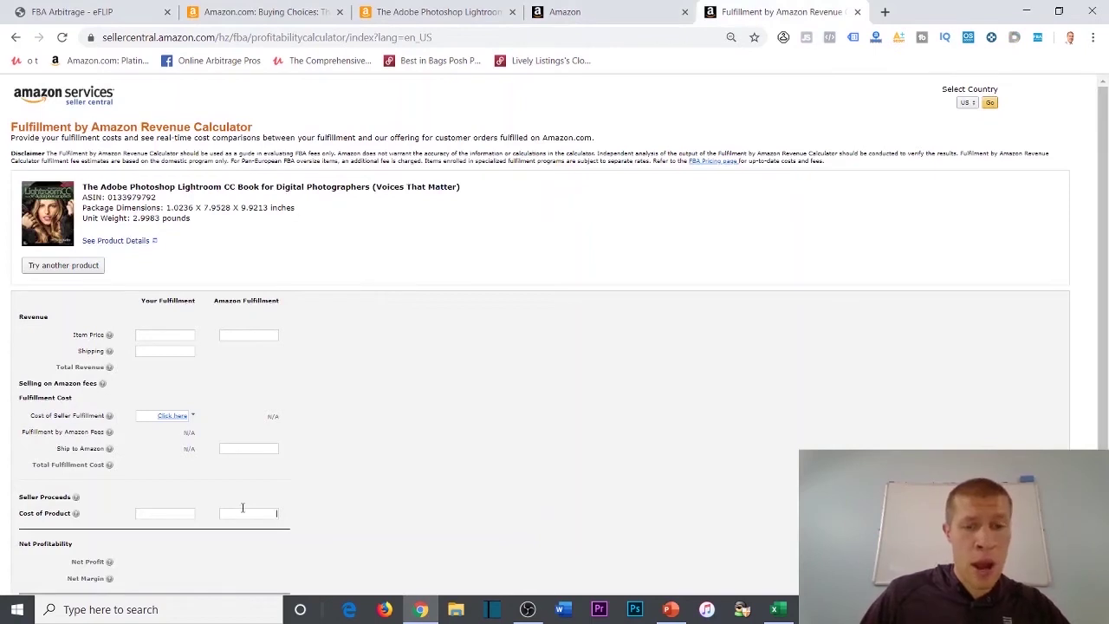
left_click(247, 449)
type("1")
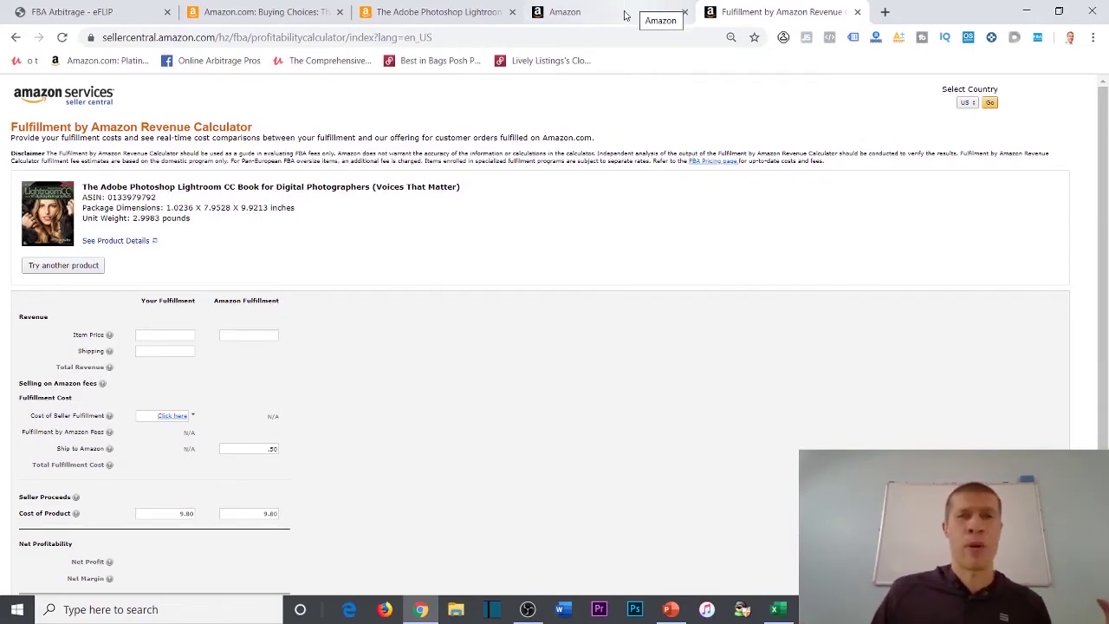
Recheck the book's selling eligibility in Seller Central and its used Prime price on the Amazon product page.
left_click(589, 11)
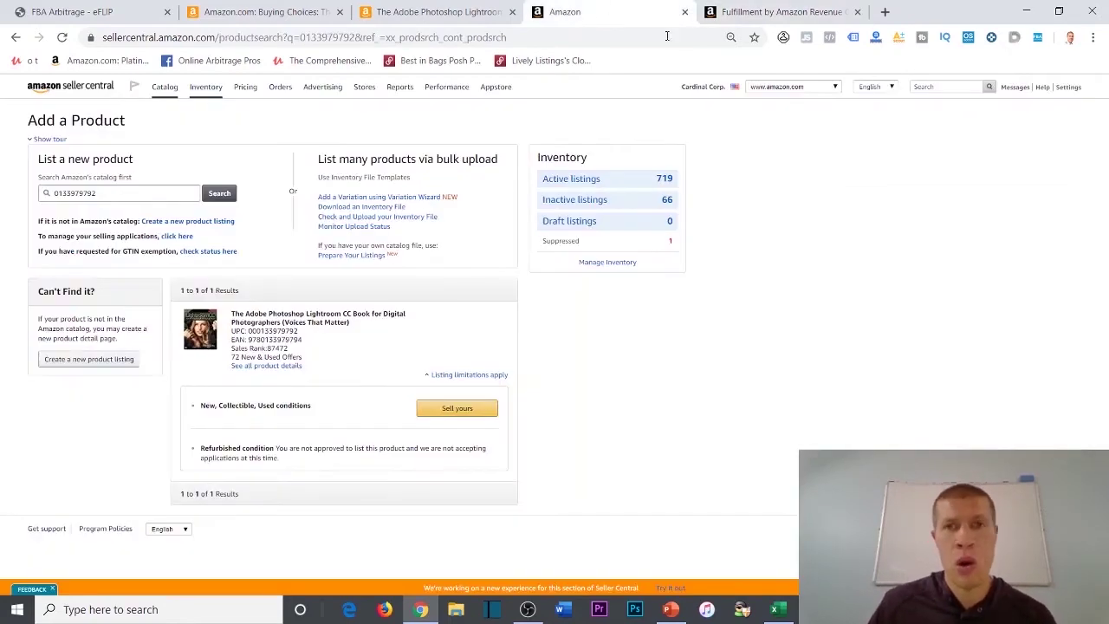
left_click(762, 12)
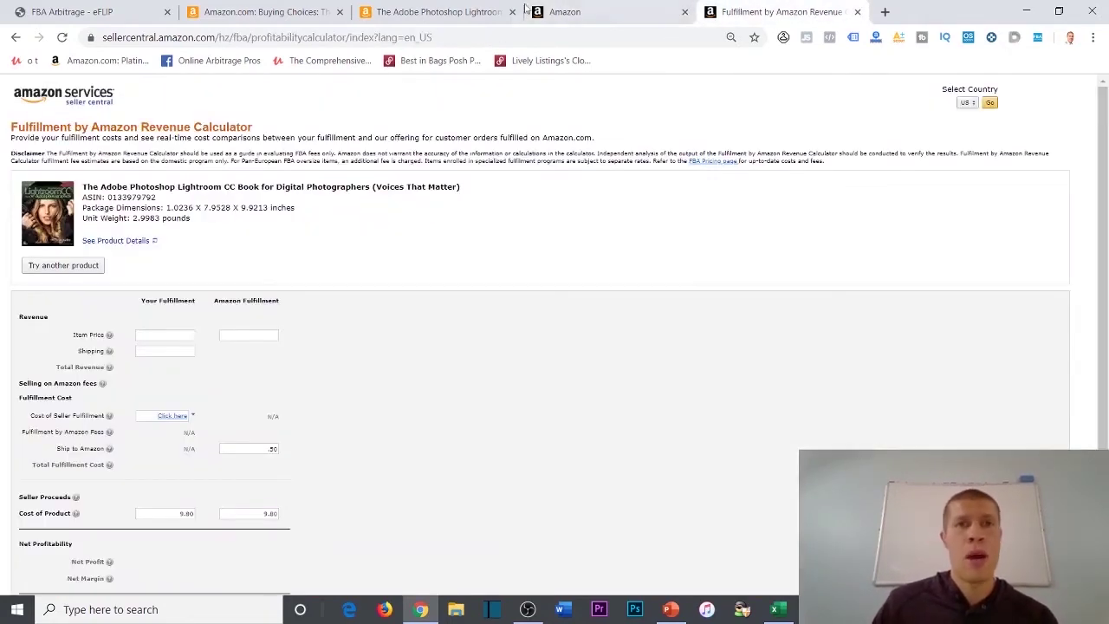
left_click(416, 12)
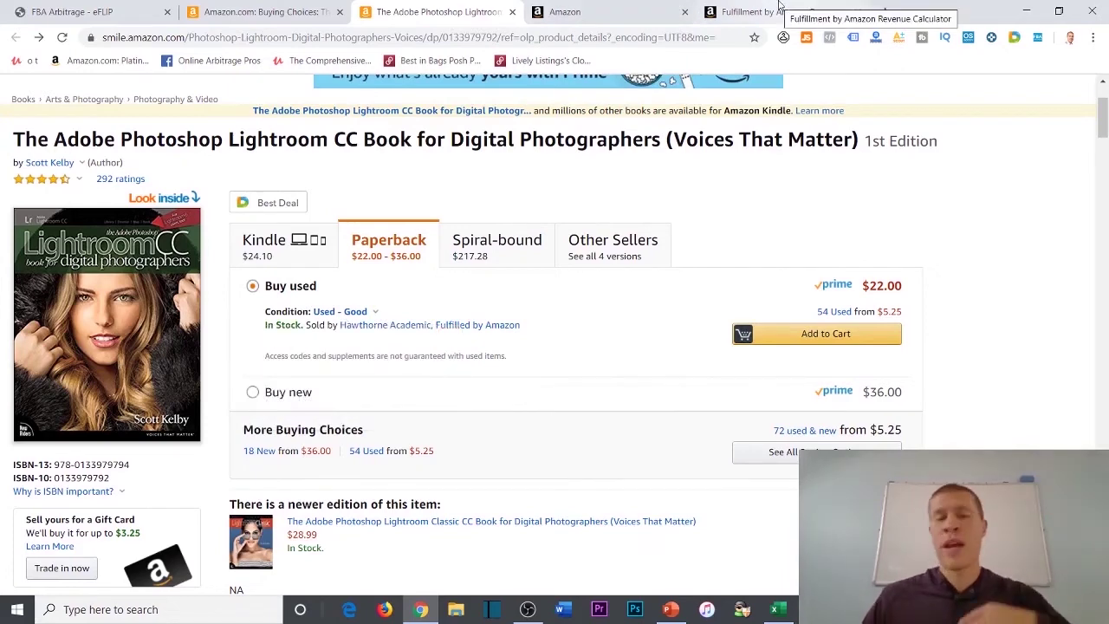
left_click(780, 6)
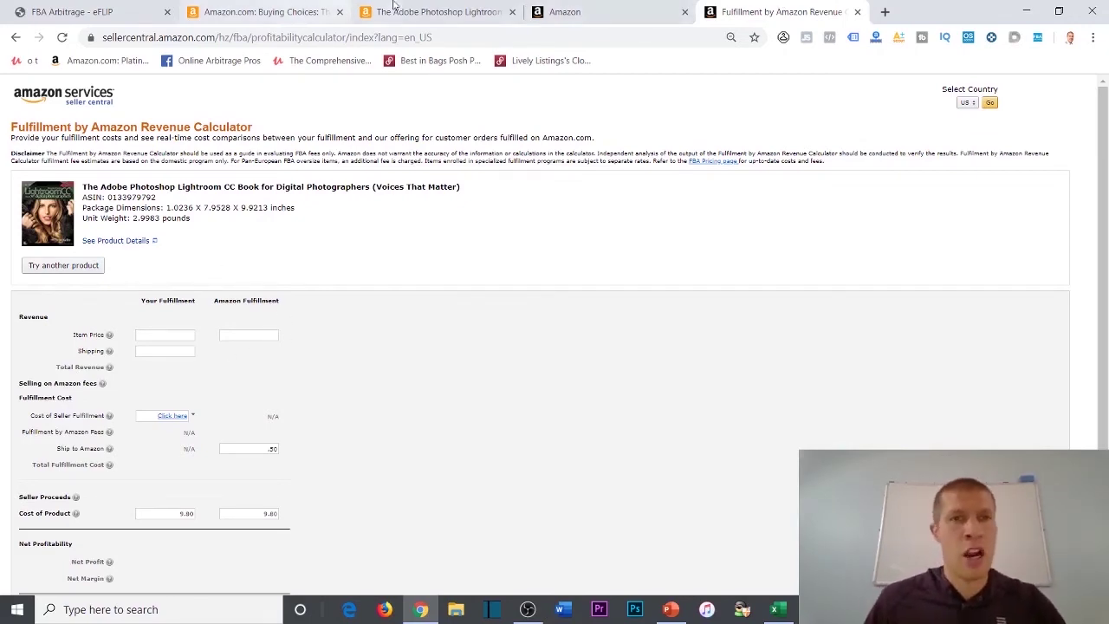
left_click(425, 11)
Set the Amazon Fulfillment item price to 22 and calculate the book's profitability.
left_click(761, 7)
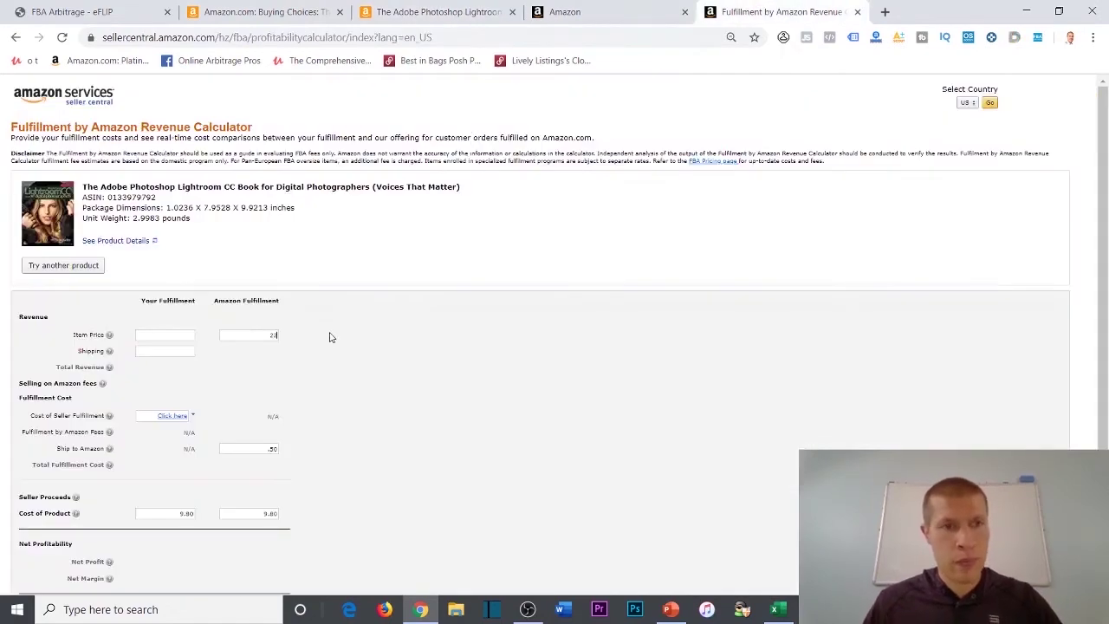
scroll(236, 552, "down", 1)
left_click(260, 584)
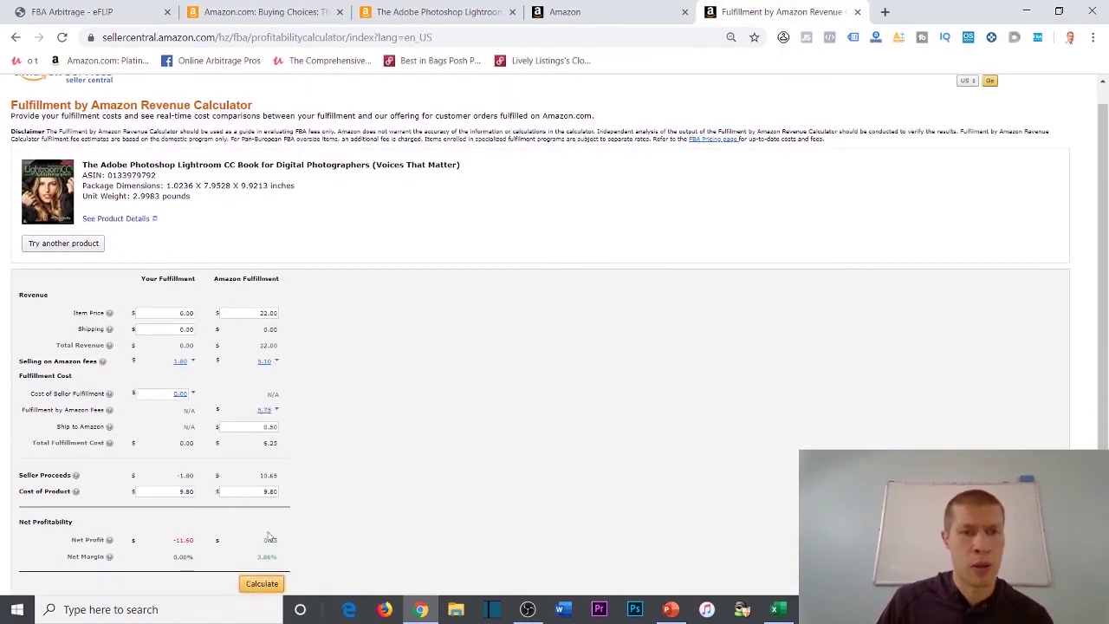
Examine the Amazon Fulfillment net profit and compare it with the product page price and the used merchant offers.
left_click_drag(256, 546, 279, 541)
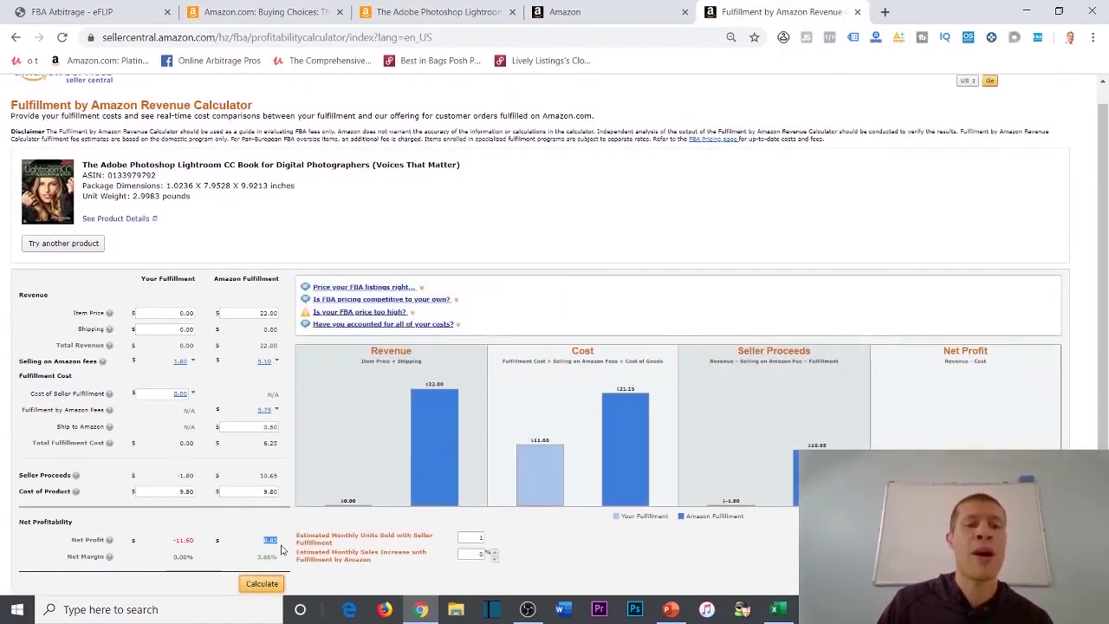
left_click(438, 12)
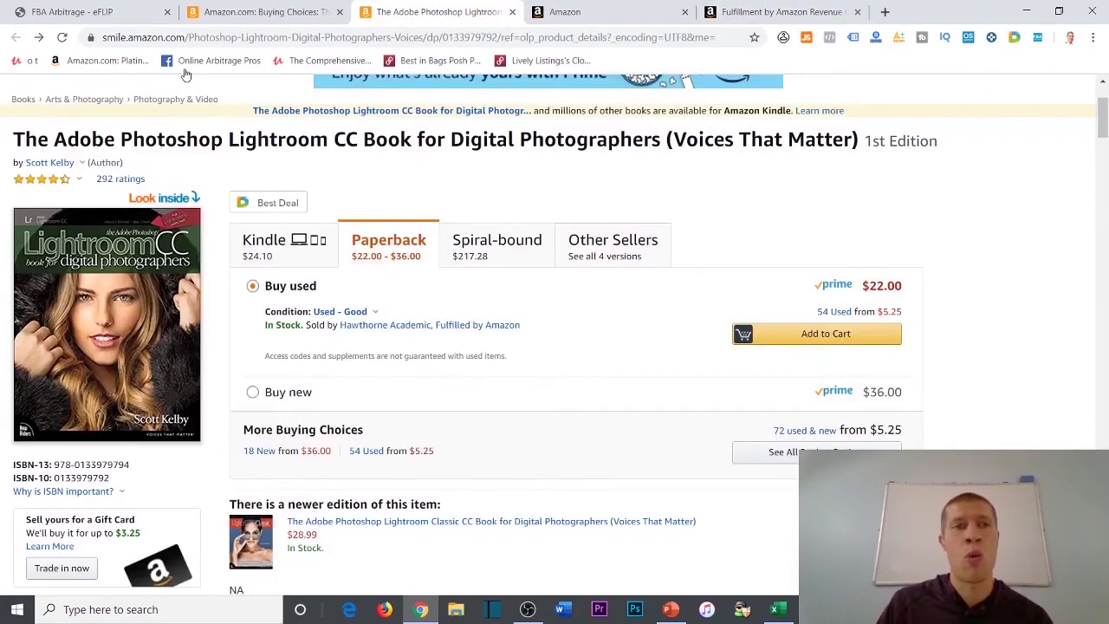
left_click(183, 12)
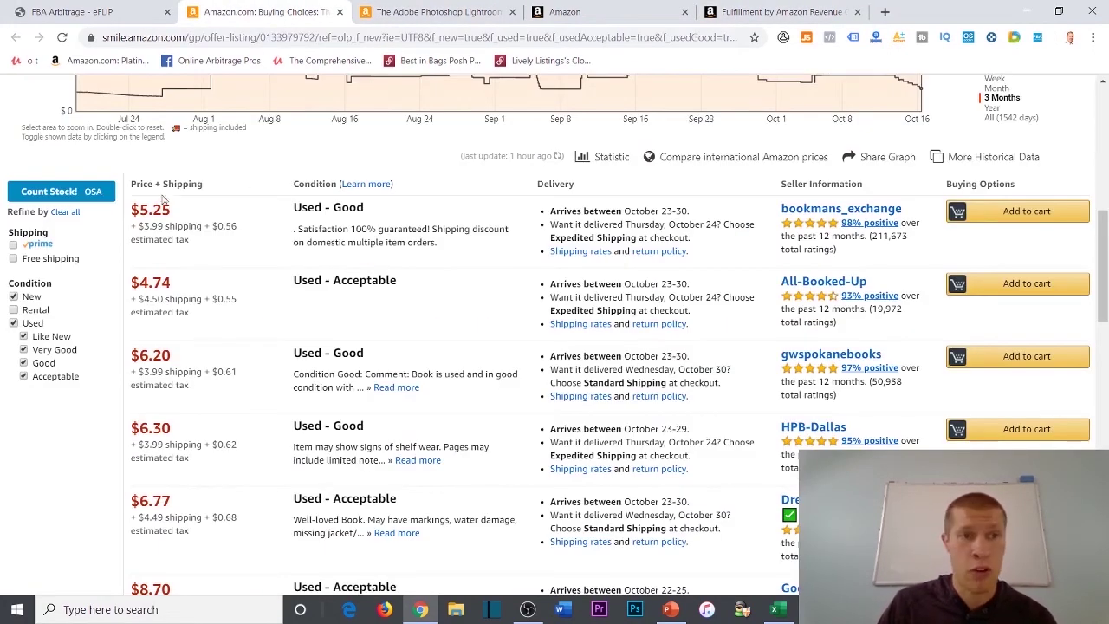
Compare the used Prime price on the Amazon product page with the lowest used merchant offer including its shipping.
left_click(433, 12)
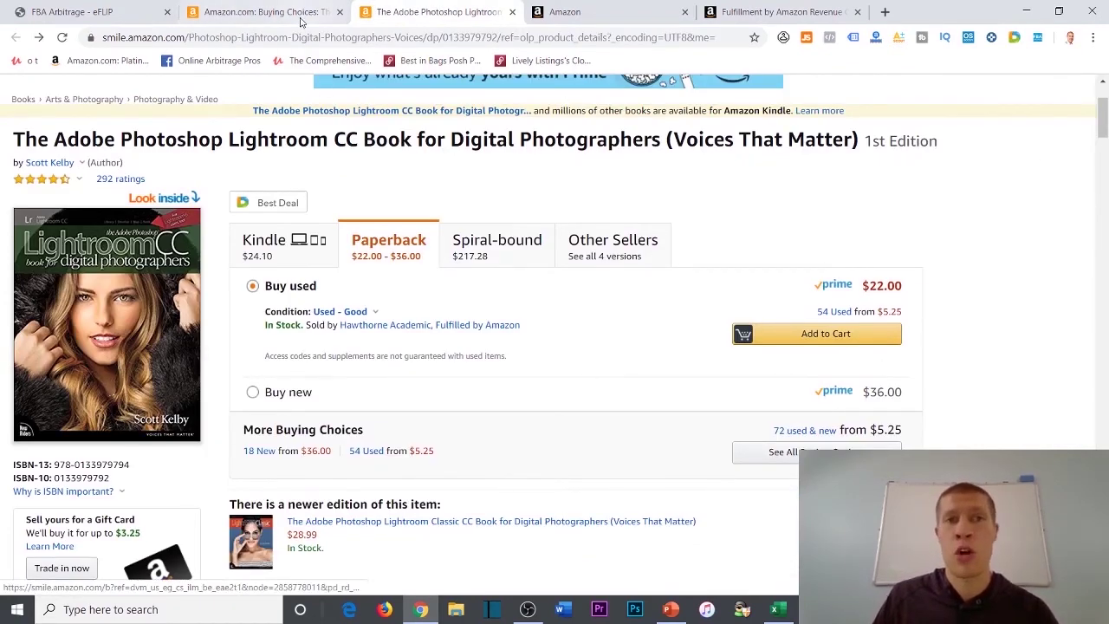
left_click(260, 11)
left_click_drag(128, 201, 217, 242)
left_click(221, 246)
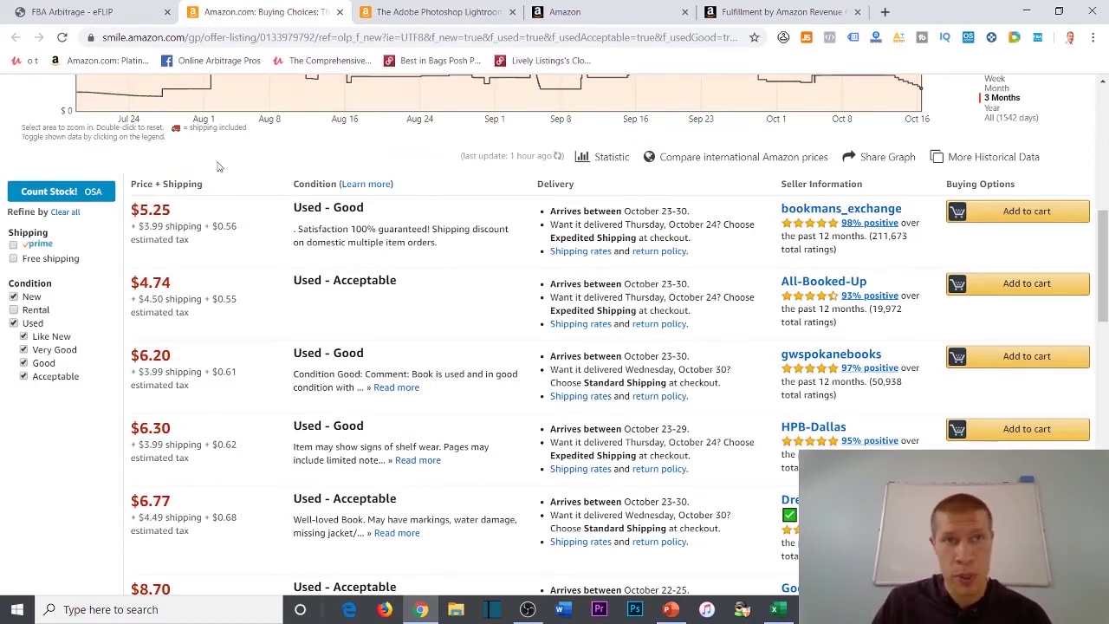
left_click(427, 10)
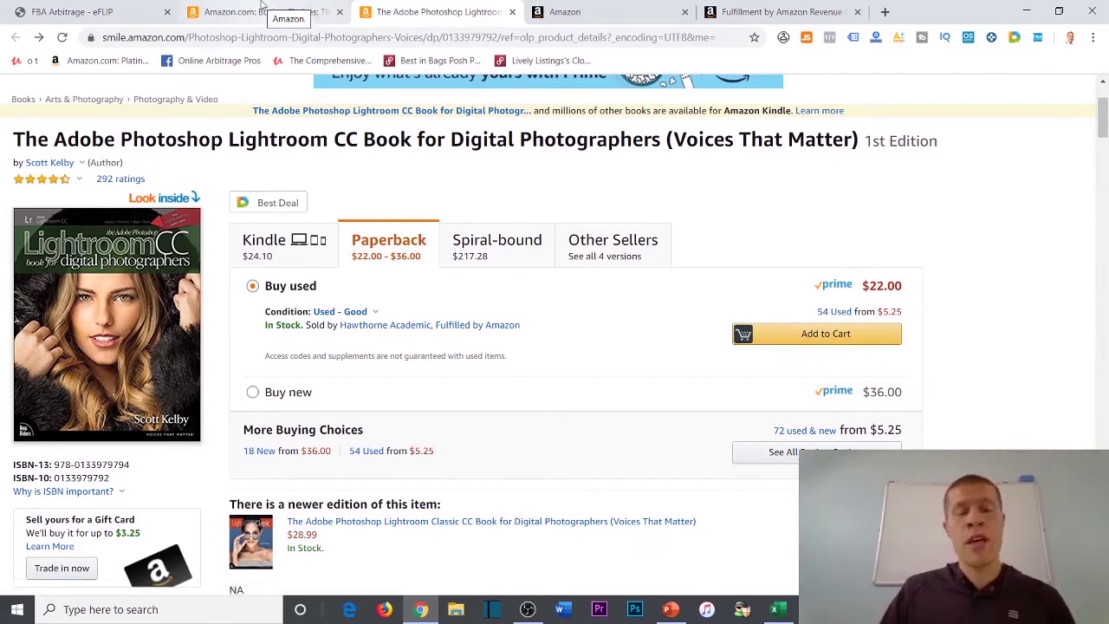
Close the Buying Choices offer listing and select the Buy new option on the book's Amazon product page.
left_click(333, 12)
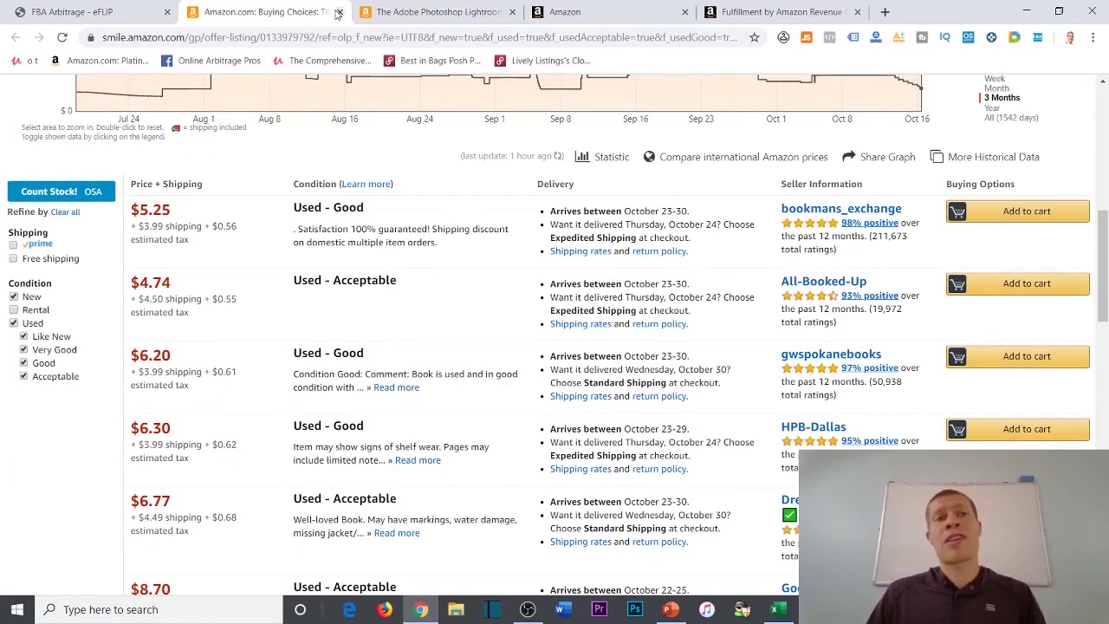
left_click(339, 12)
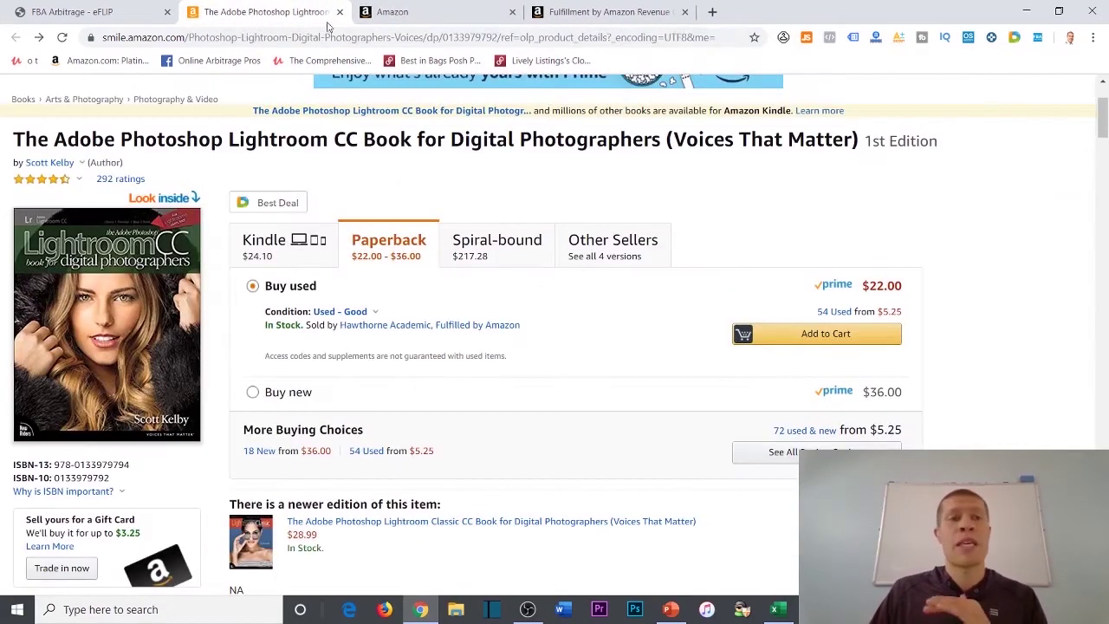
left_click(314, 395)
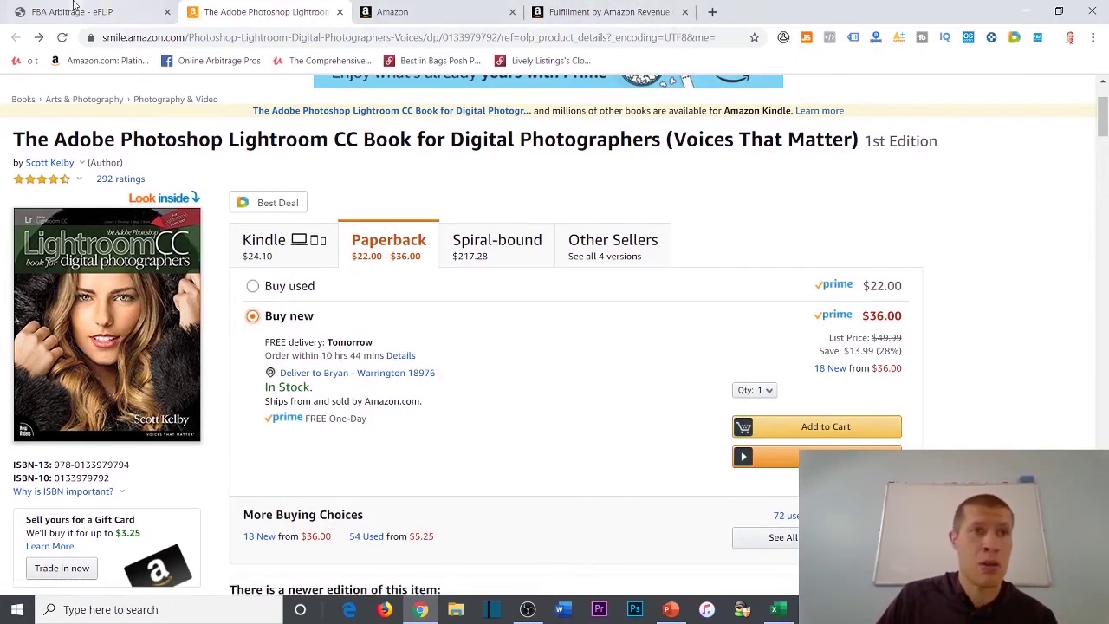
From the eFLIP results, look up The Adobe Photoshop Lightroom CC Book on BookFinder.
left_click(130, 12)
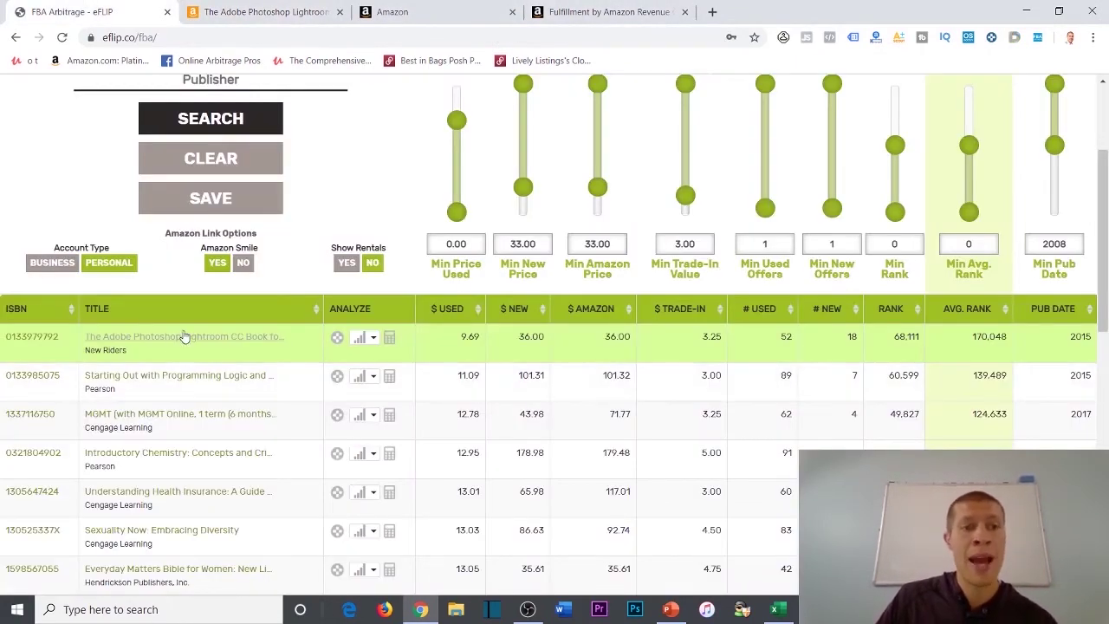
left_click(372, 338)
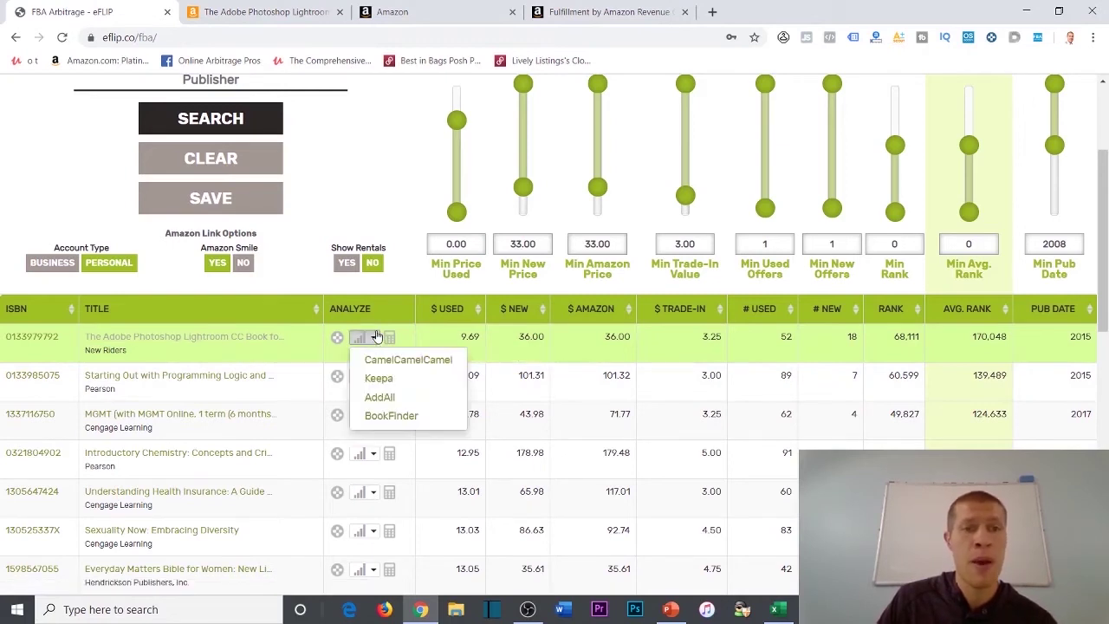
left_click(391, 415)
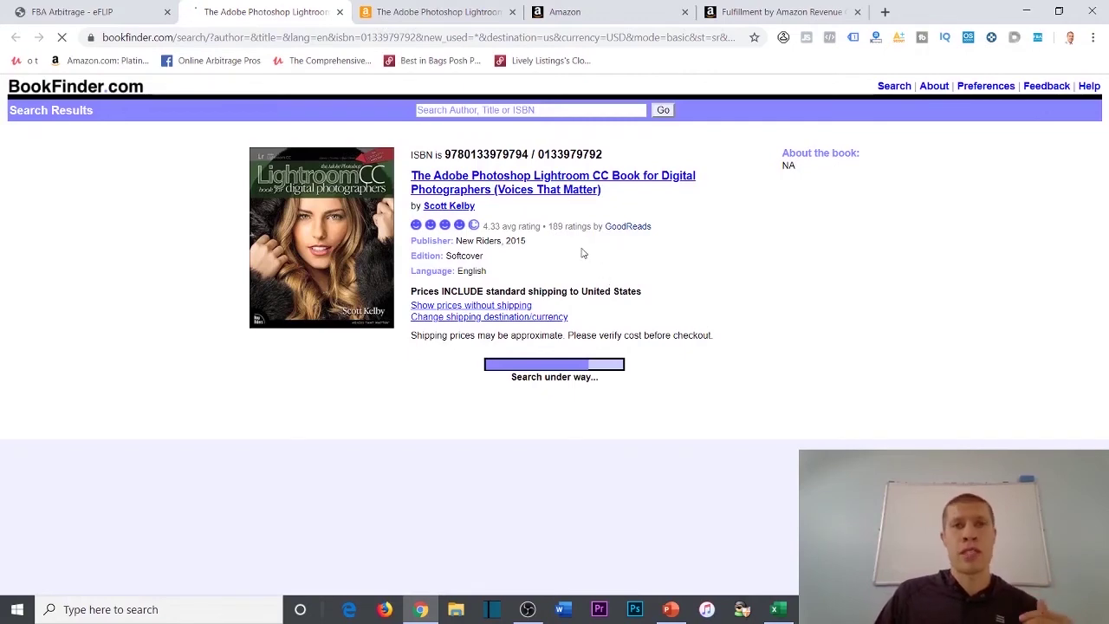
left_click(438, 11)
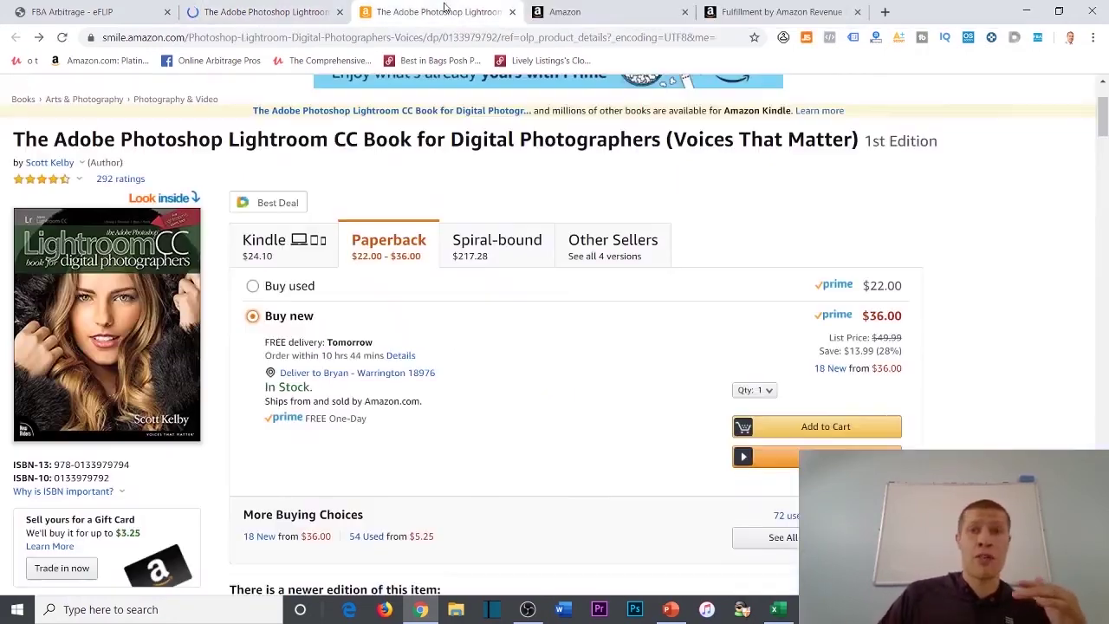
left_click(193, 10)
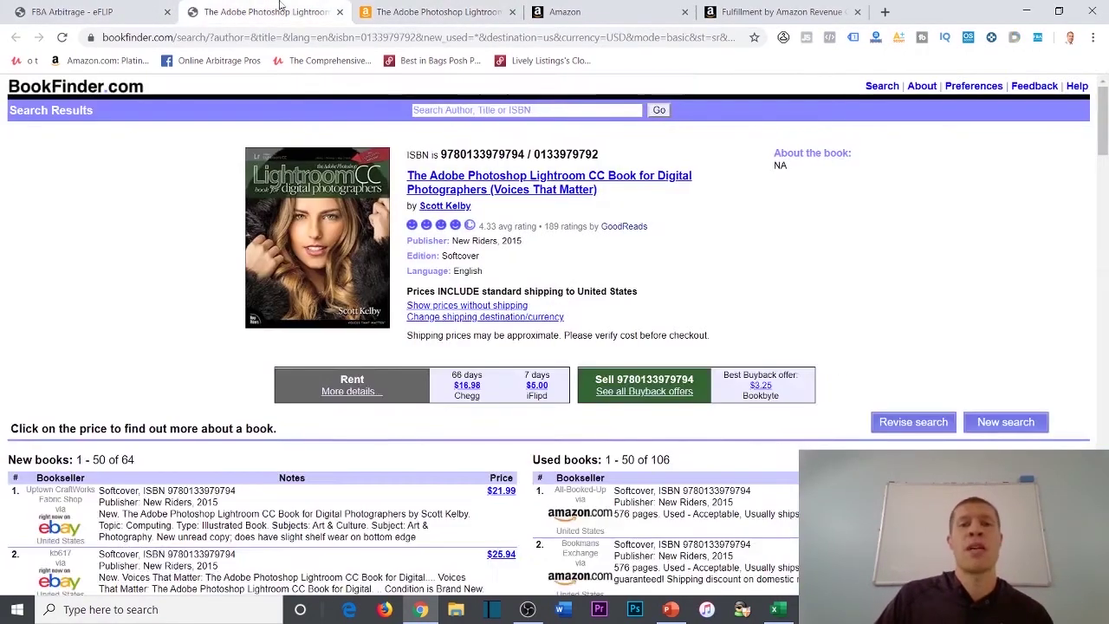
Examine the used book offers on BookFinder and their prices across the different booksellers.
scroll(742, 200, "down", 3)
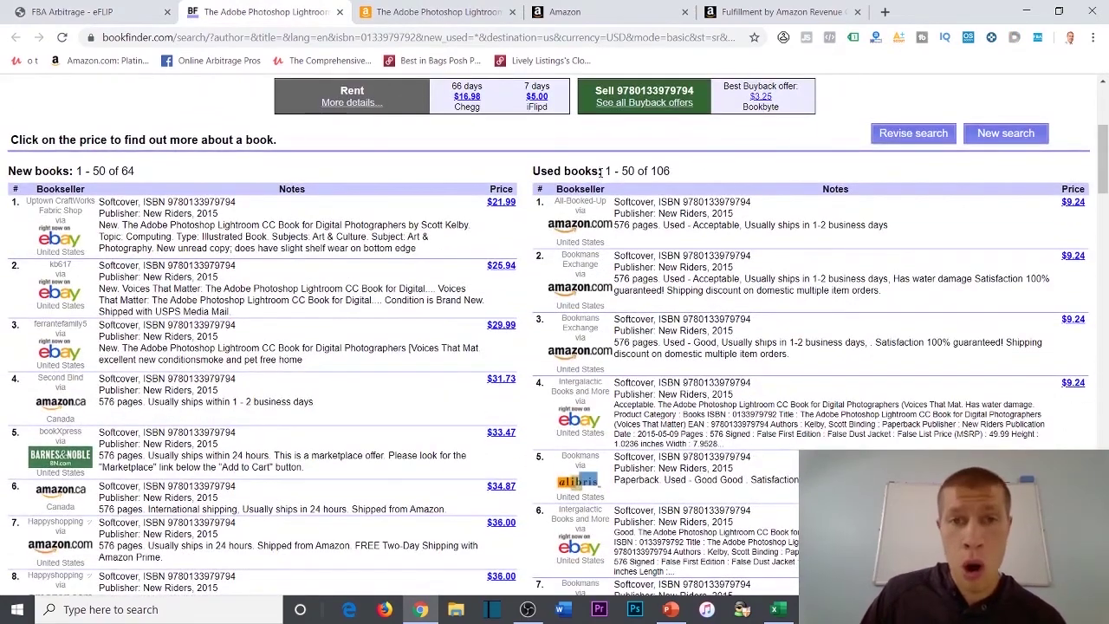
left_click_drag(534, 166, 682, 173)
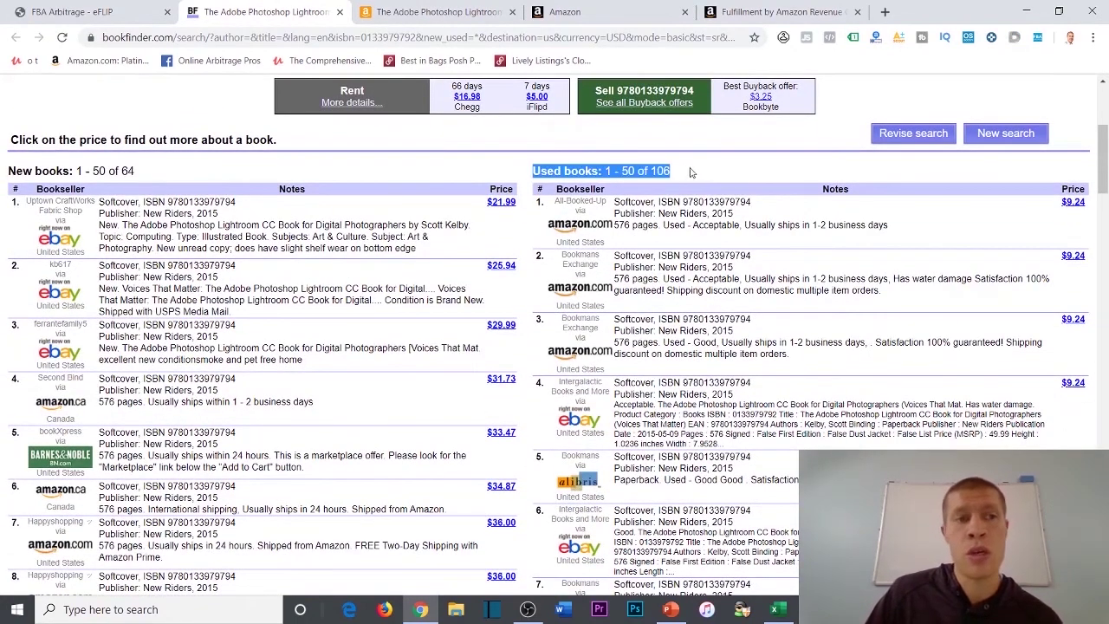
left_click(688, 189)
scroll(1033, 394, "down", 5)
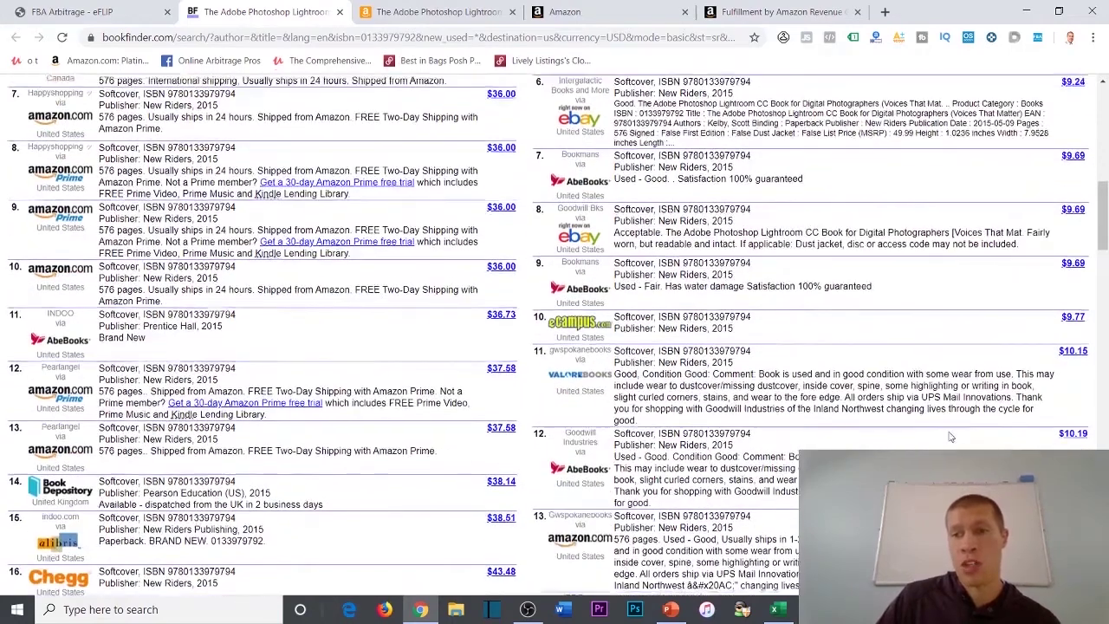
scroll(1033, 394, "up", 8)
Examine the new book offers on BookFinder, including the condition notes of the cheapest eBay listing.
scroll(616, 198, "down", 3)
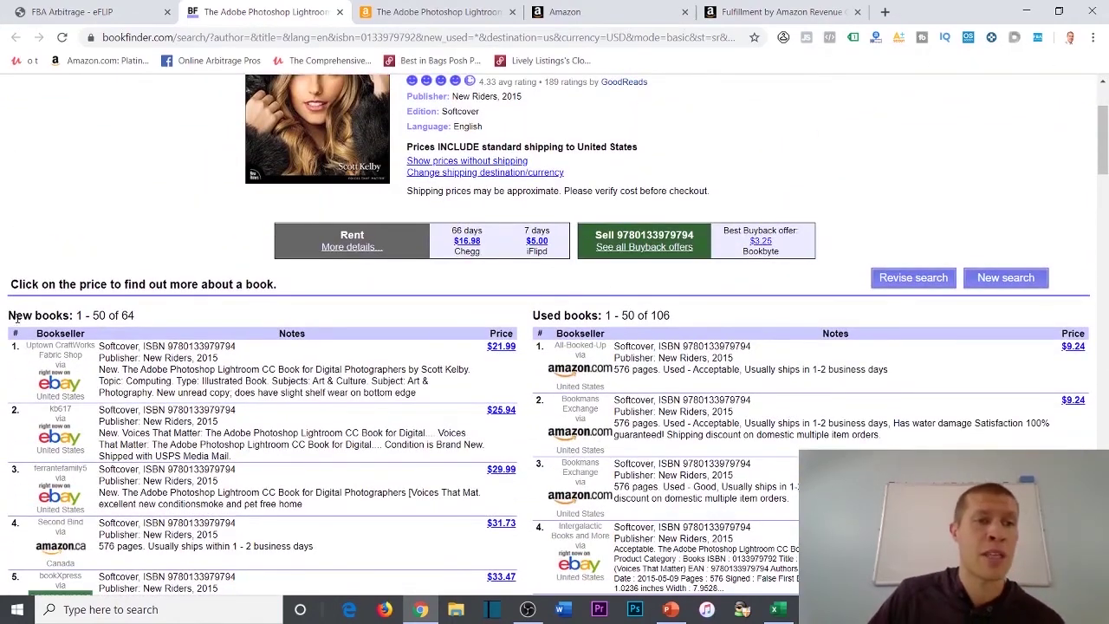
left_click_drag(11, 319, 76, 318)
left_click(160, 346)
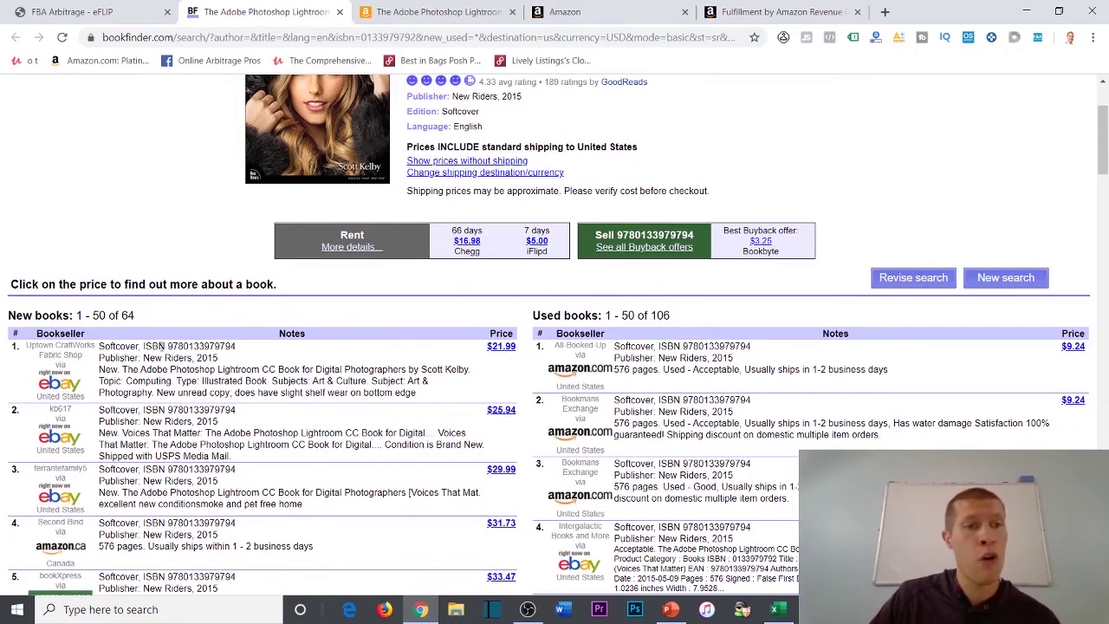
mouse_move(490, 347)
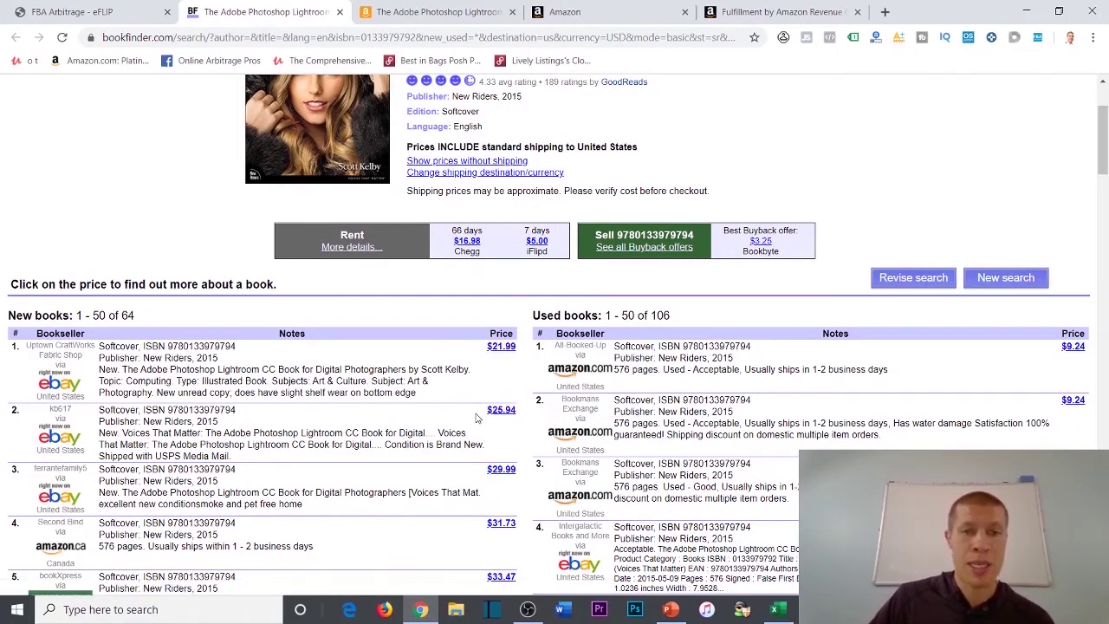
scroll(233, 390, "down", 4)
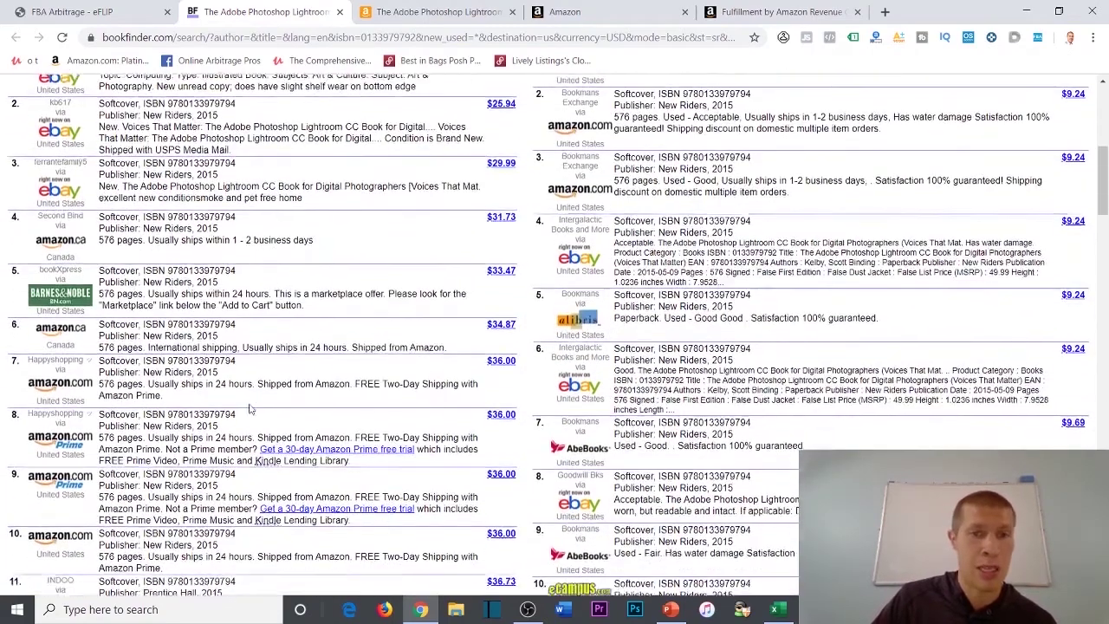
scroll(232, 390, "up", 4)
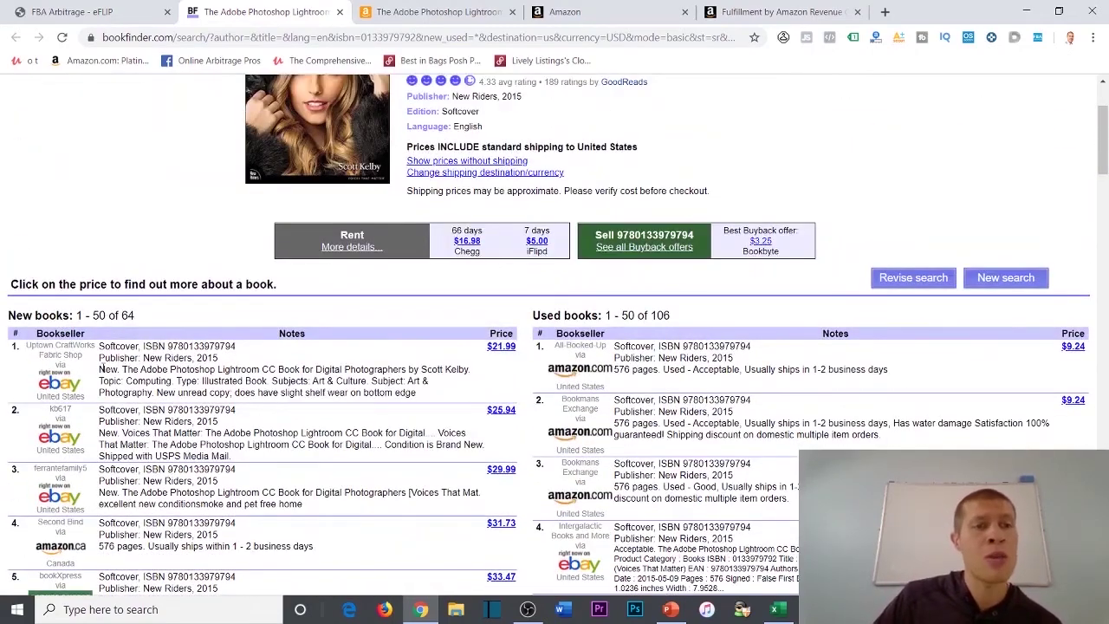
mouse_move(100, 371)
left_mouse_down()
mouse_move(475, 382)
mouse_move(416, 370)
mouse_move(113, 381)
mouse_move(99, 351)
mouse_move(99, 370)
left_mouse_up()
left_click(414, 404)
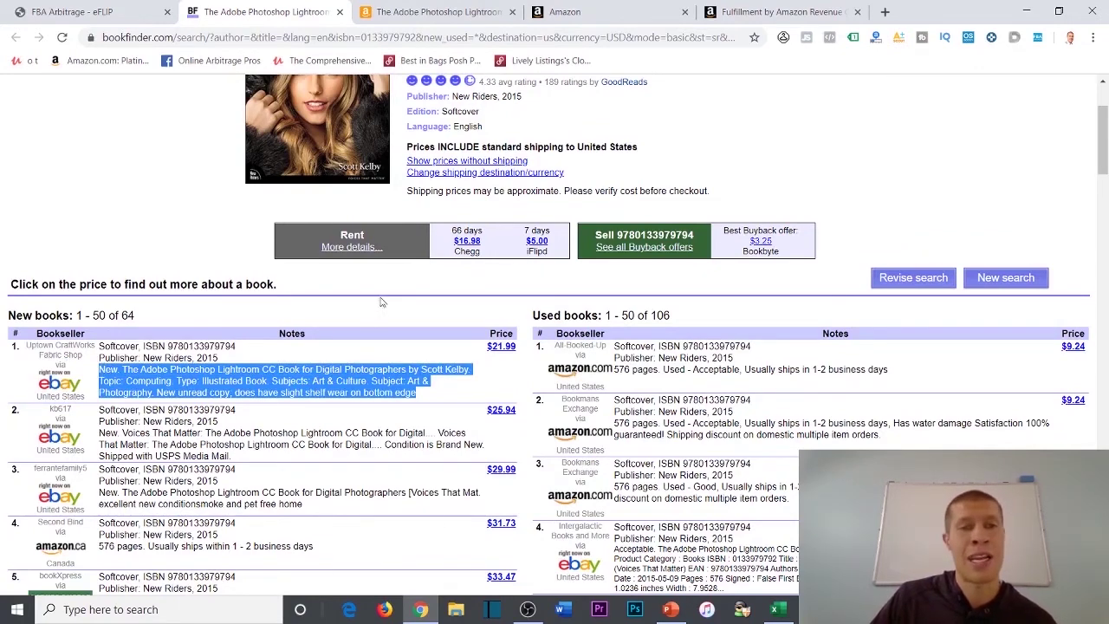
left_click(442, 280)
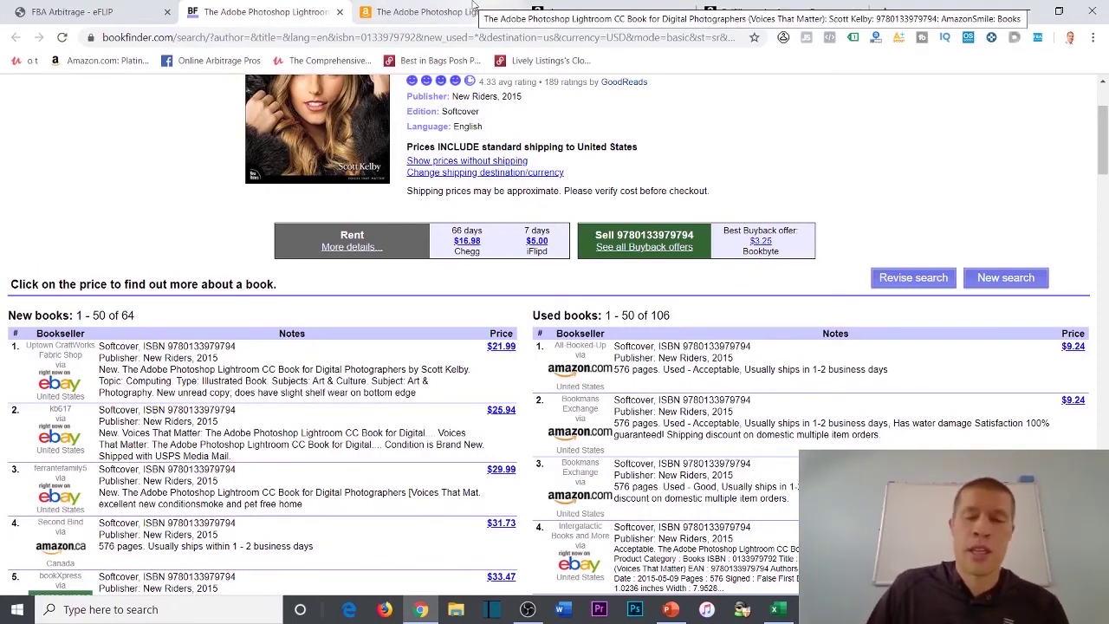
Check the book's listing conditions in Seller Central and compare the cheapest new eBay price with Amazon's new price.
left_click(665, 9)
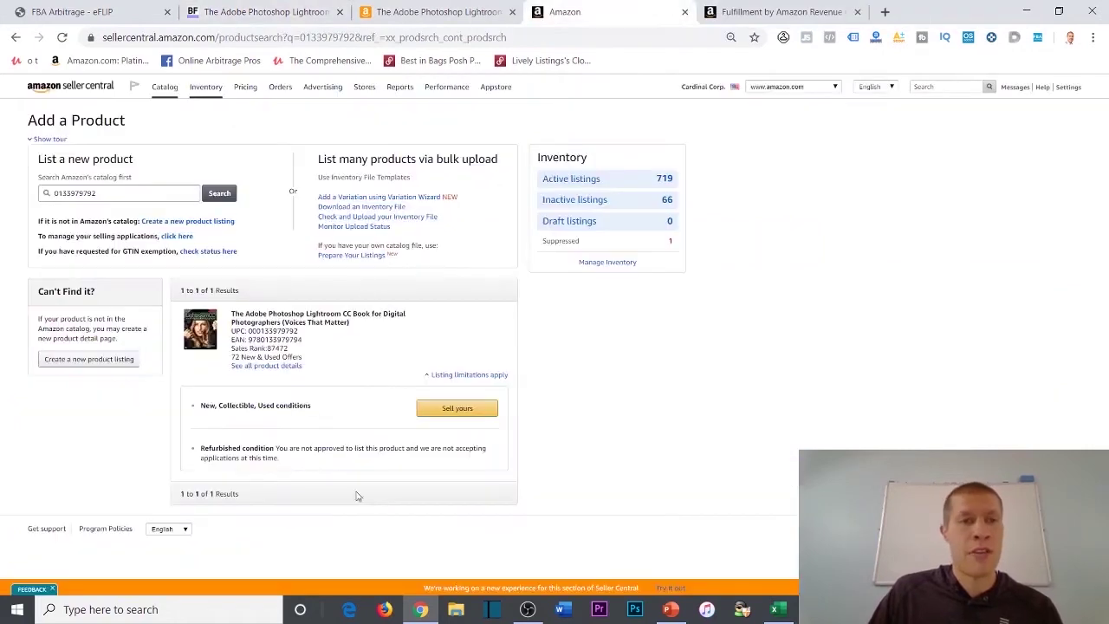
left_click(301, 8)
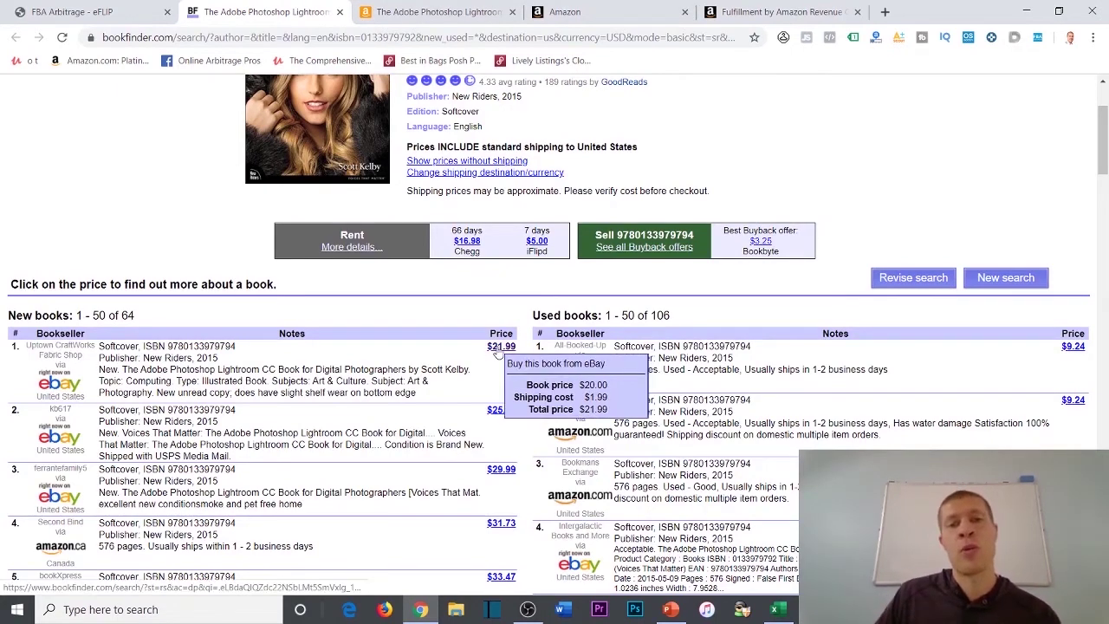
left_click(468, 11)
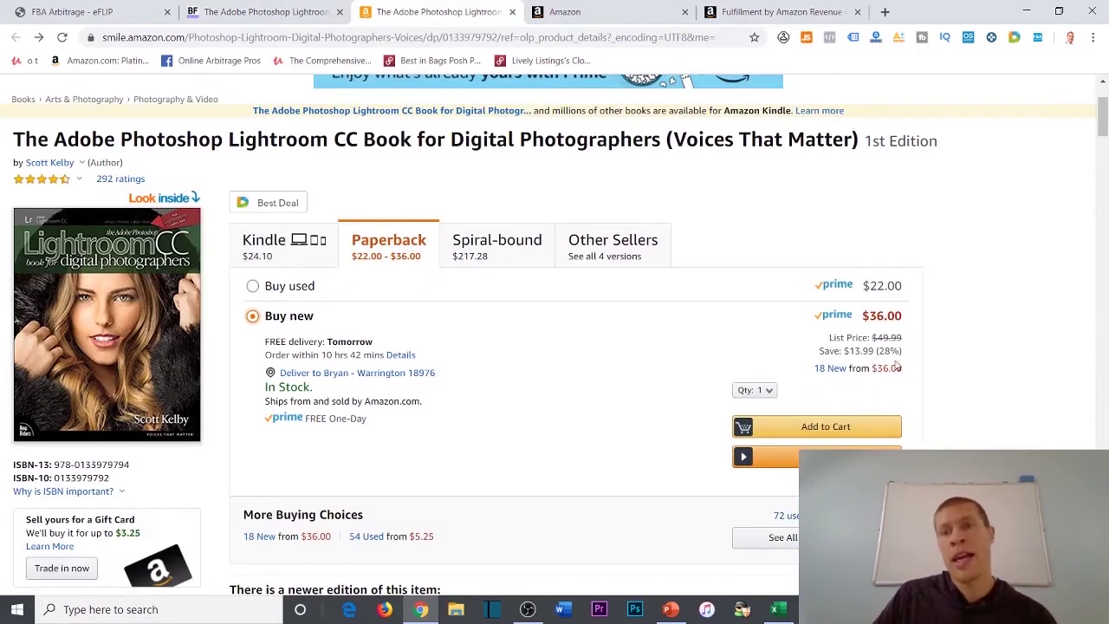
In the FBA revenue calculator, set the Amazon Fulfillment item price to 36 and cost of product to 21.99 in both columns, and recalculate.
left_click(776, 11)
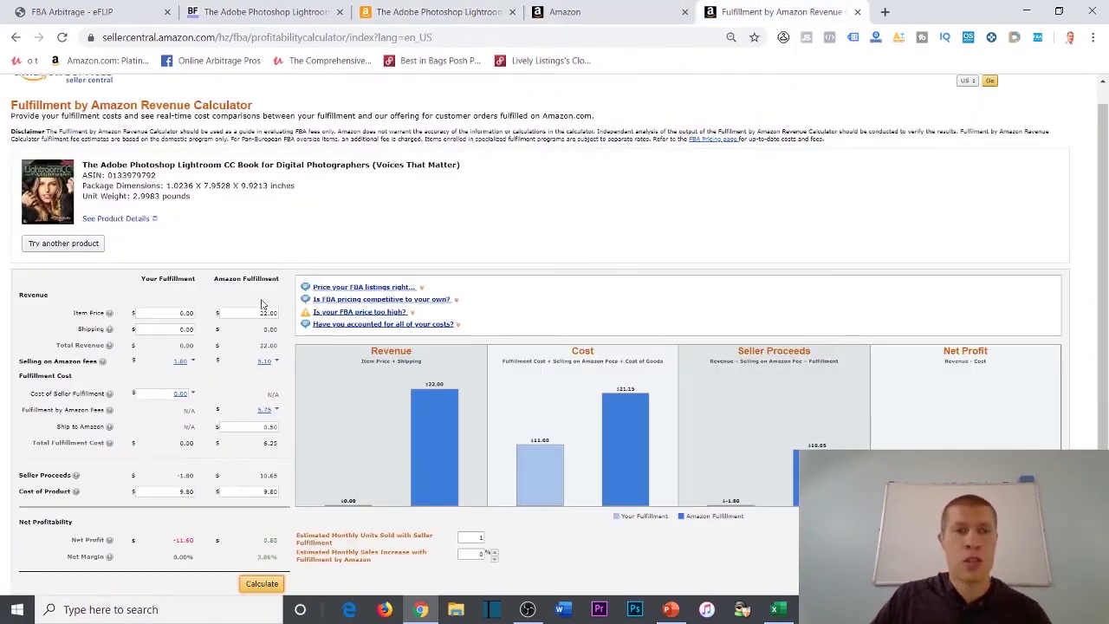
left_click_drag(256, 312, 529, 312)
type("36")
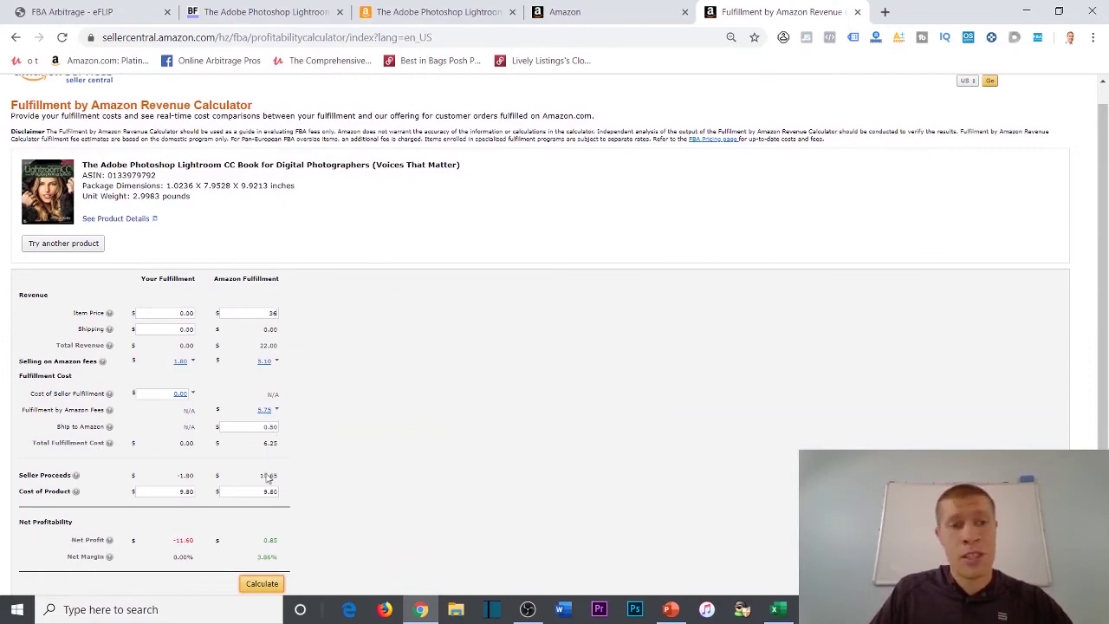
left_click_drag(252, 496, 304, 494)
left_click(265, 19)
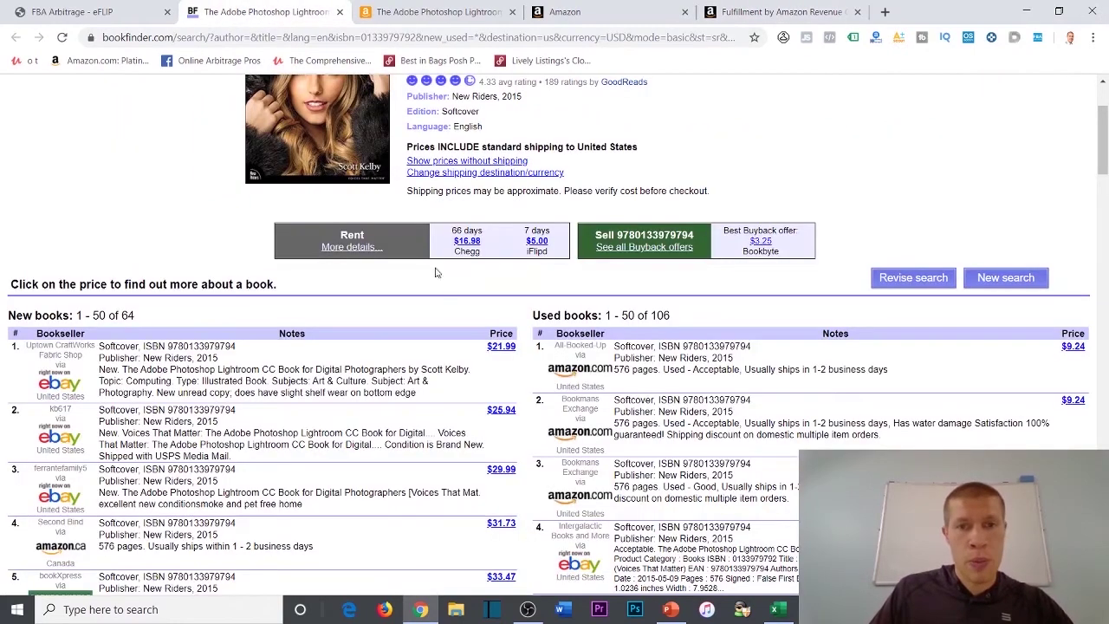
left_click(620, 9)
left_click(762, 11)
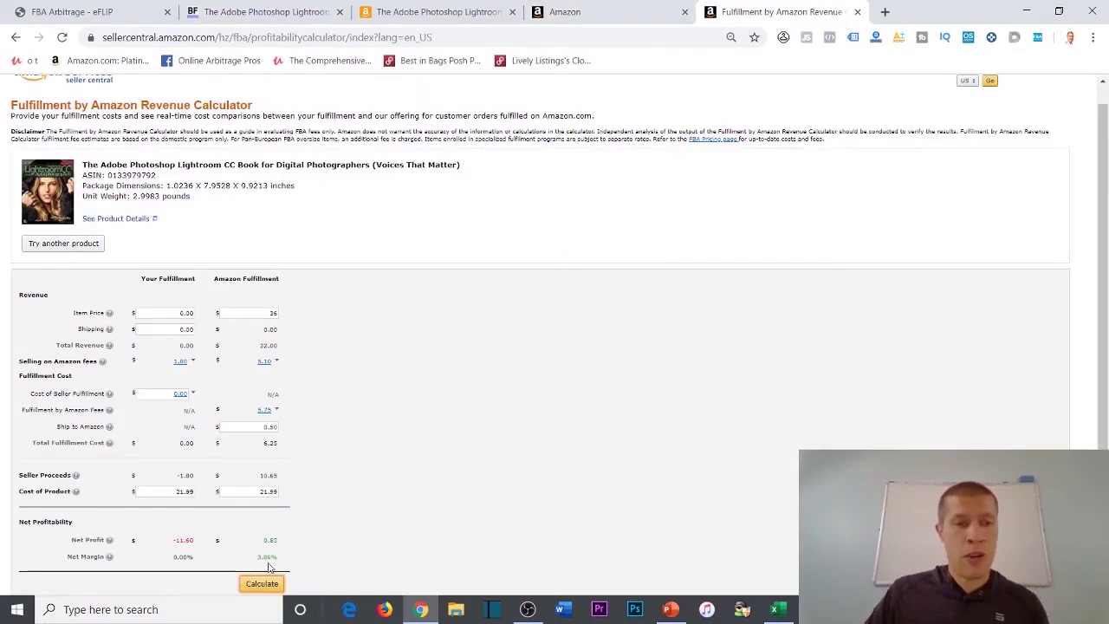
left_click(262, 583)
scroll(240, 448, "down", 1)
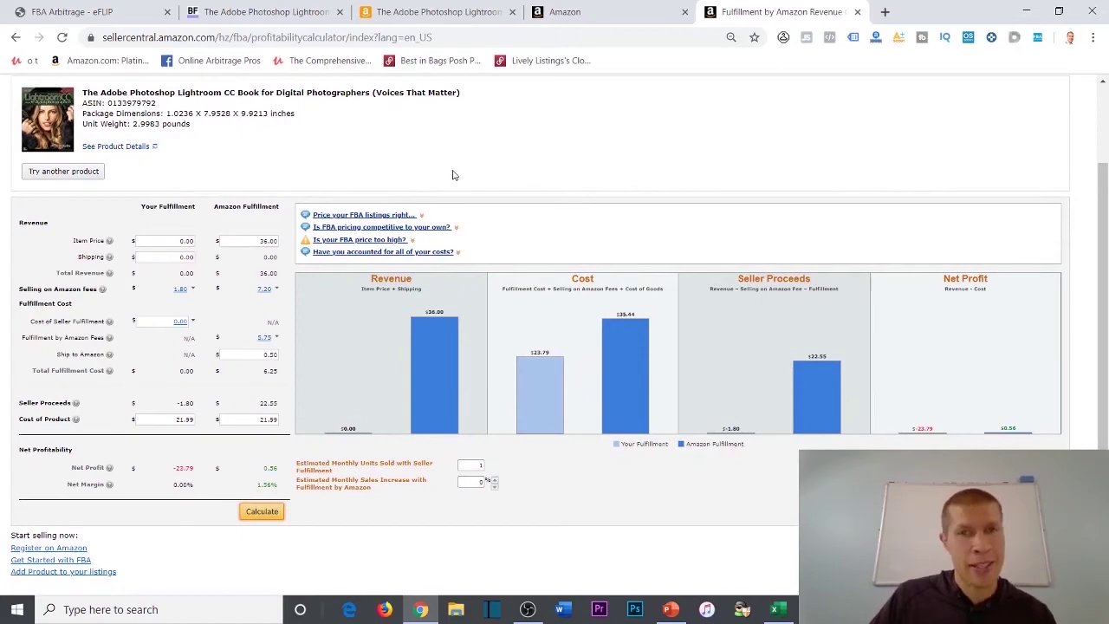
Close the BookFinder and Amazon product pages, return to eFLIP, and look through the remaining search results.
left_click(340, 12)
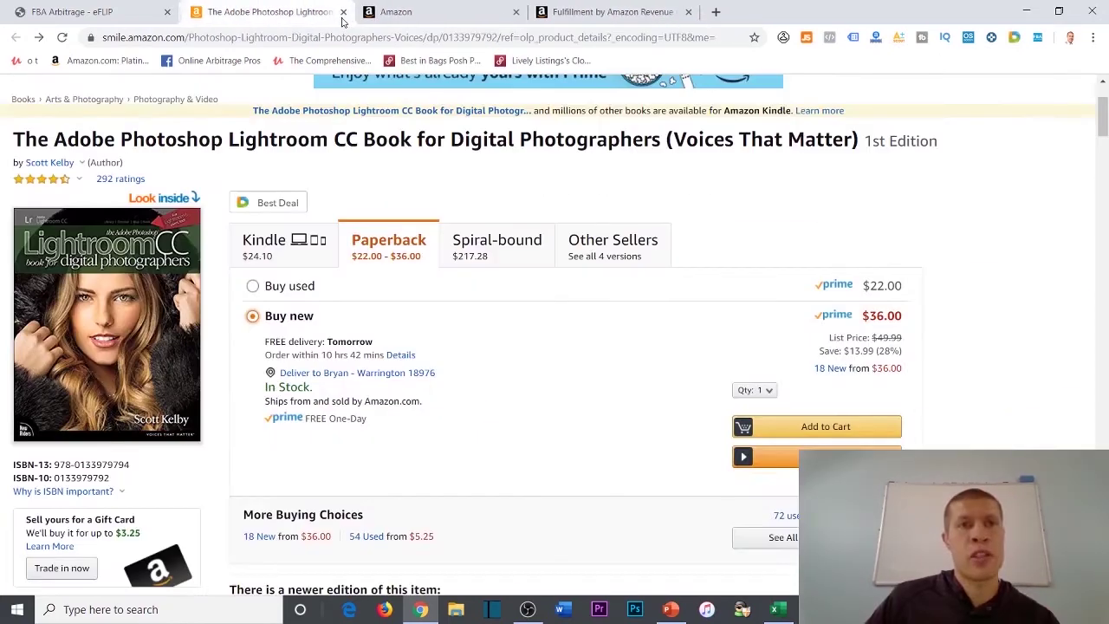
left_click(340, 12)
left_click(97, 19)
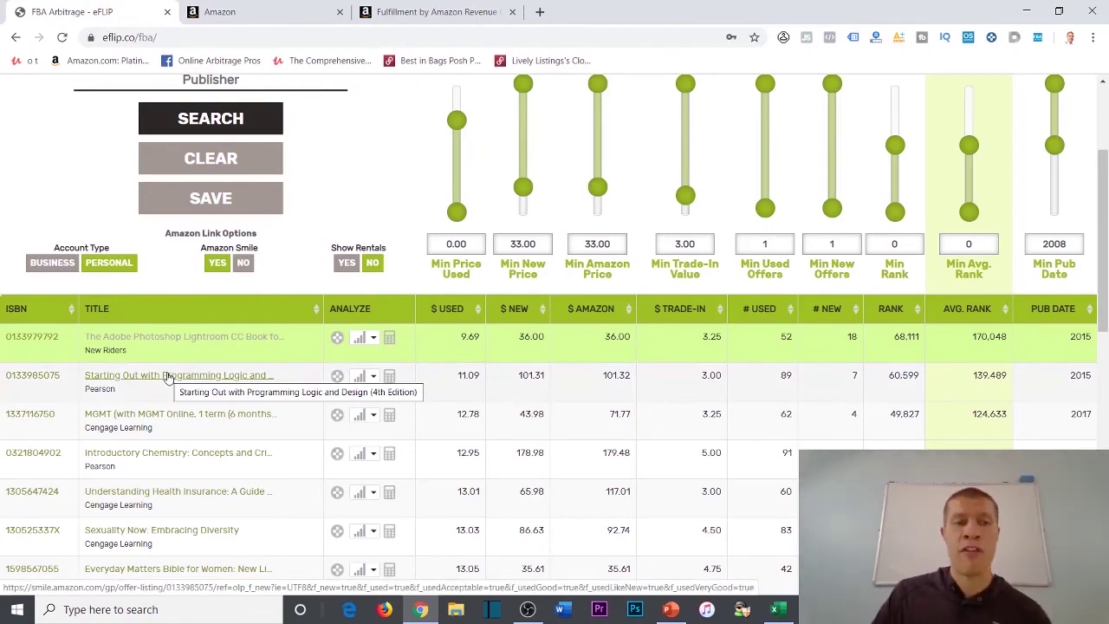
scroll(169, 380, "down", 8)
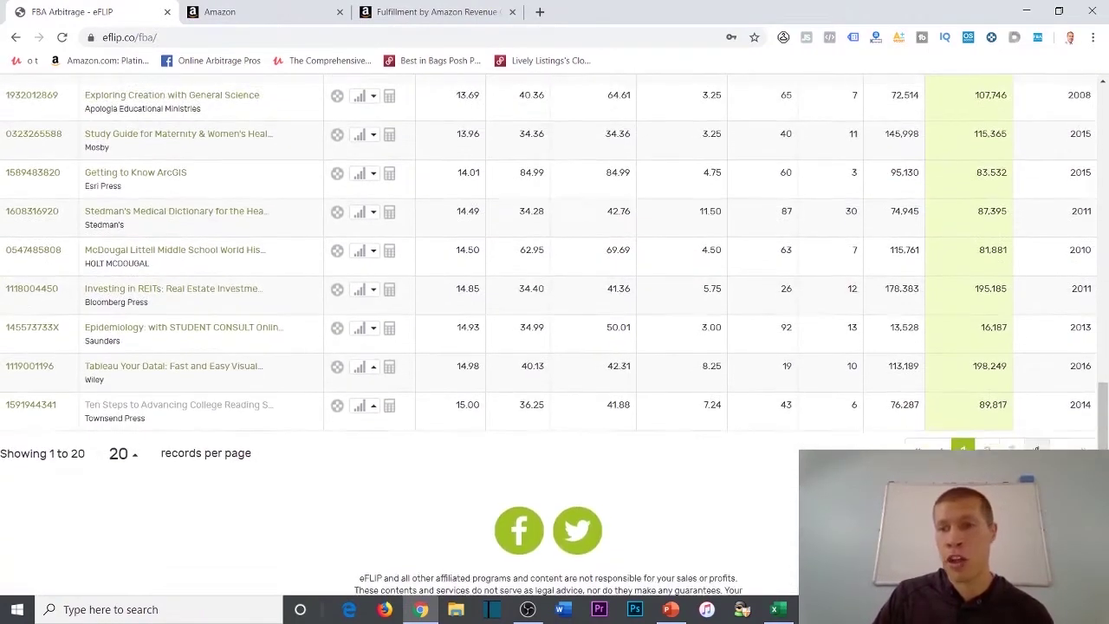
scroll(719, 278, "up", 10)
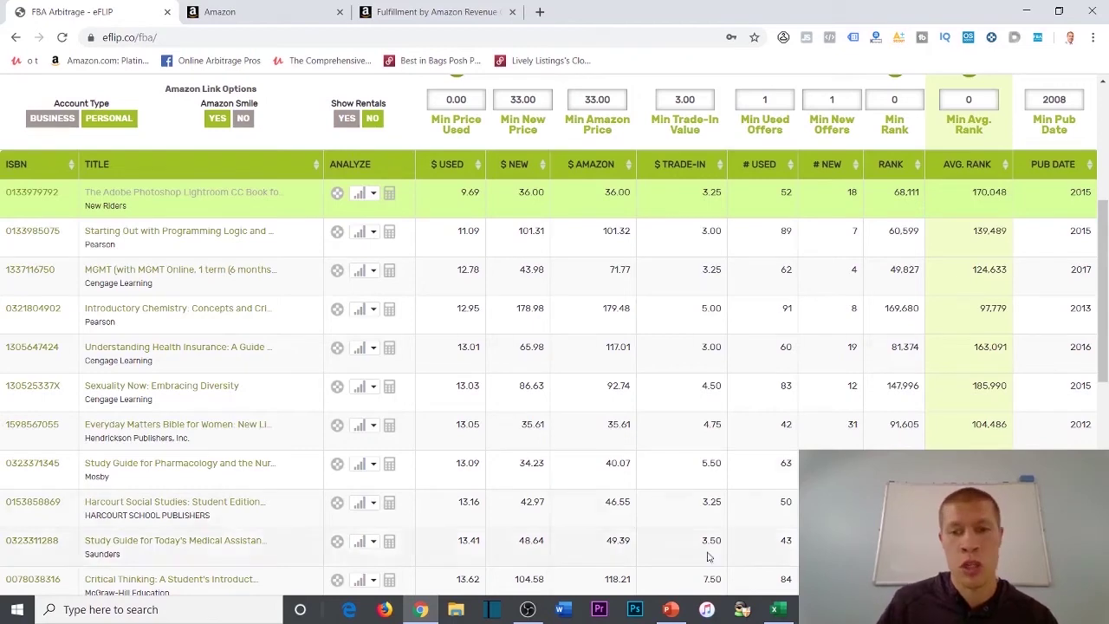
Switch to PowerPoint to view the Fundamentals of Financial Management purchase example on slide 1, and return to the eFLIP results.
left_click(671, 609)
left_click(138, 143)
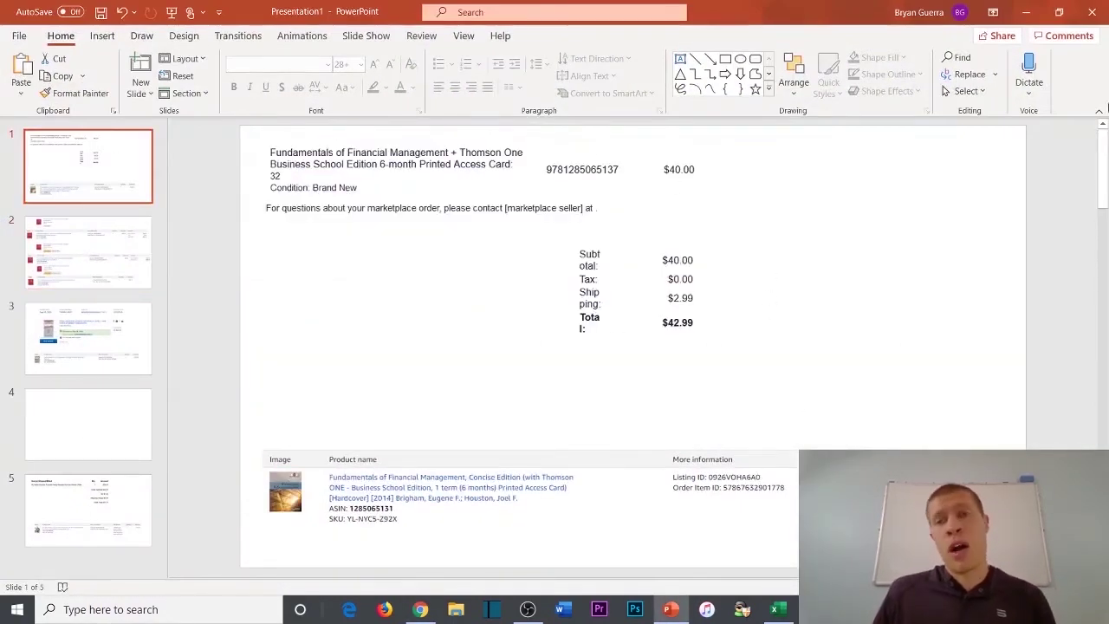
left_click(1026, 12)
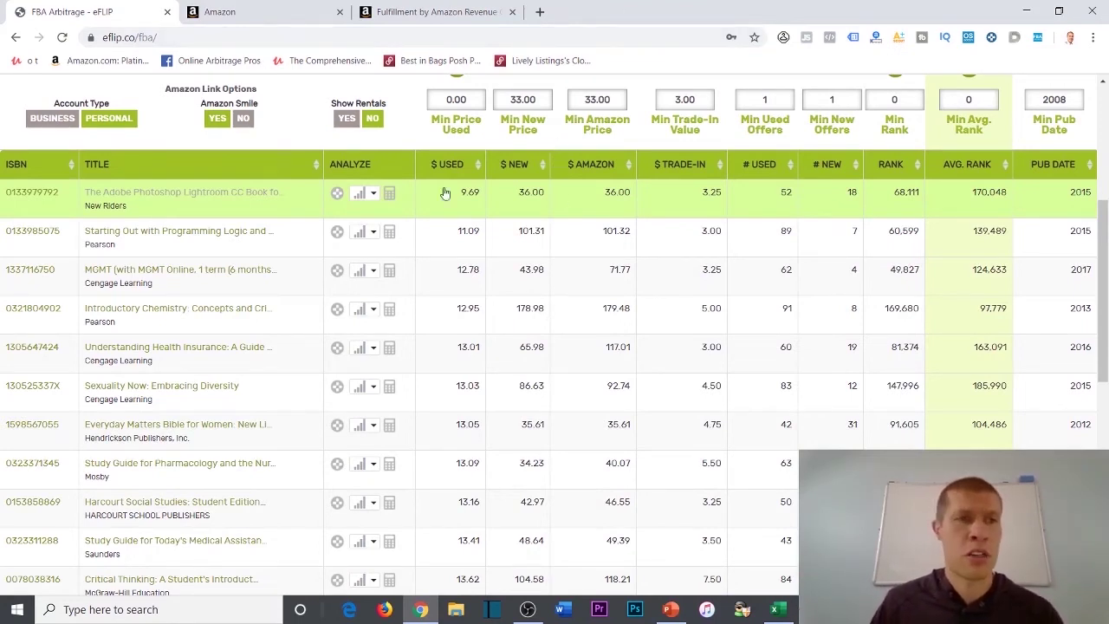
Open the Amazon offers for Starting Out with Programming Logic and Design from eFLIP and examine its price history and cheapest used offer.
left_click(171, 234)
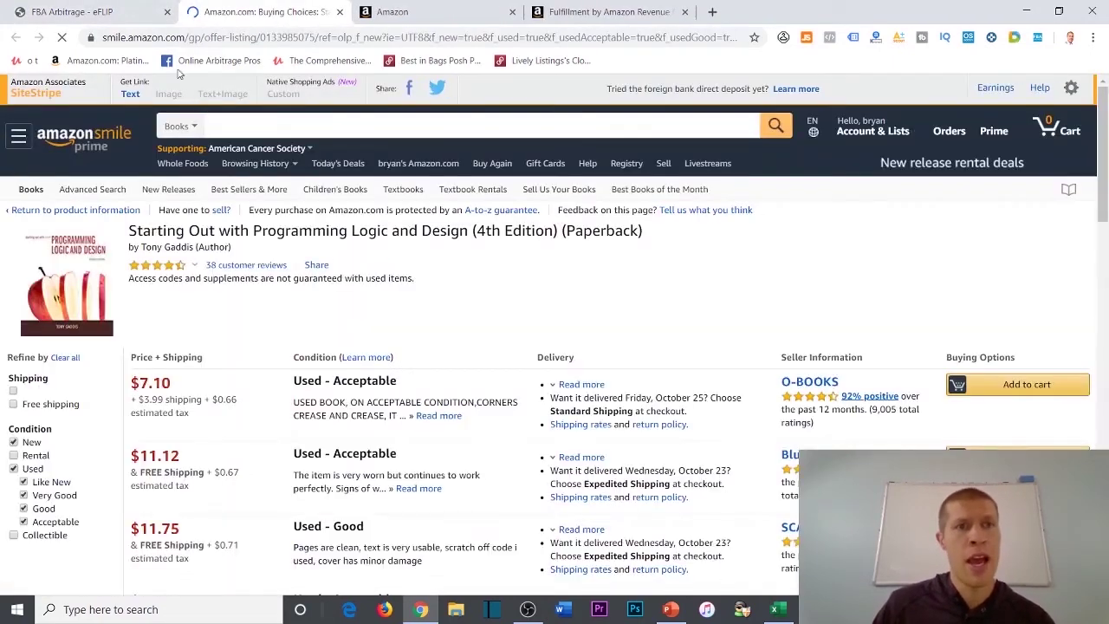
scroll(271, 349, "down", 1)
scroll(198, 360, "down", 2)
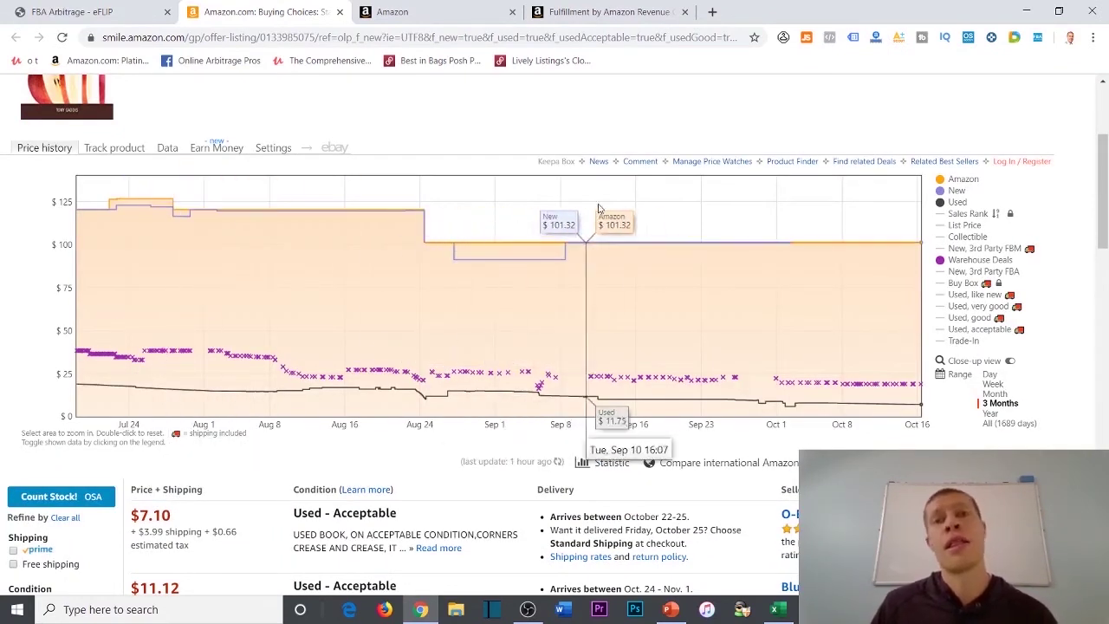
scroll(154, 340, "down", 3)
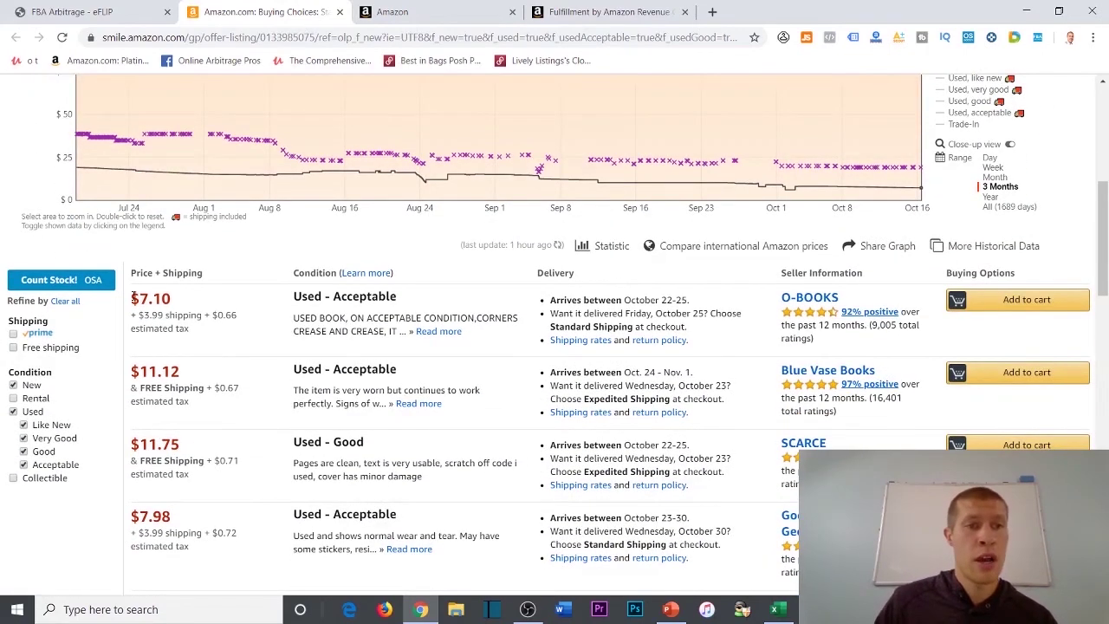
left_click_drag(132, 300, 174, 305)
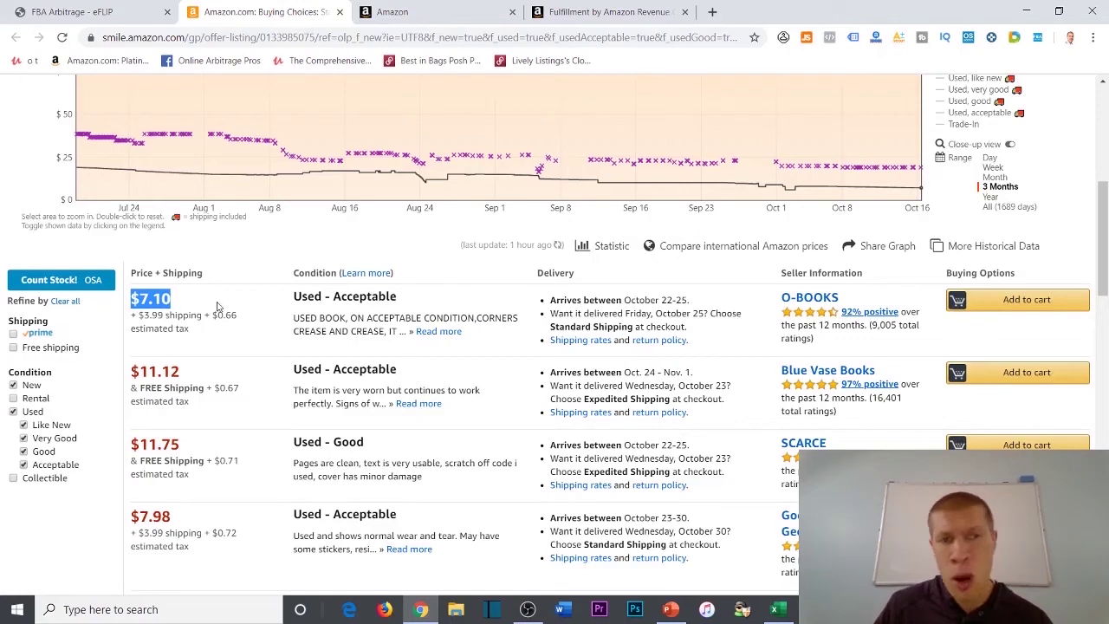
scroll(218, 306, "up", 1)
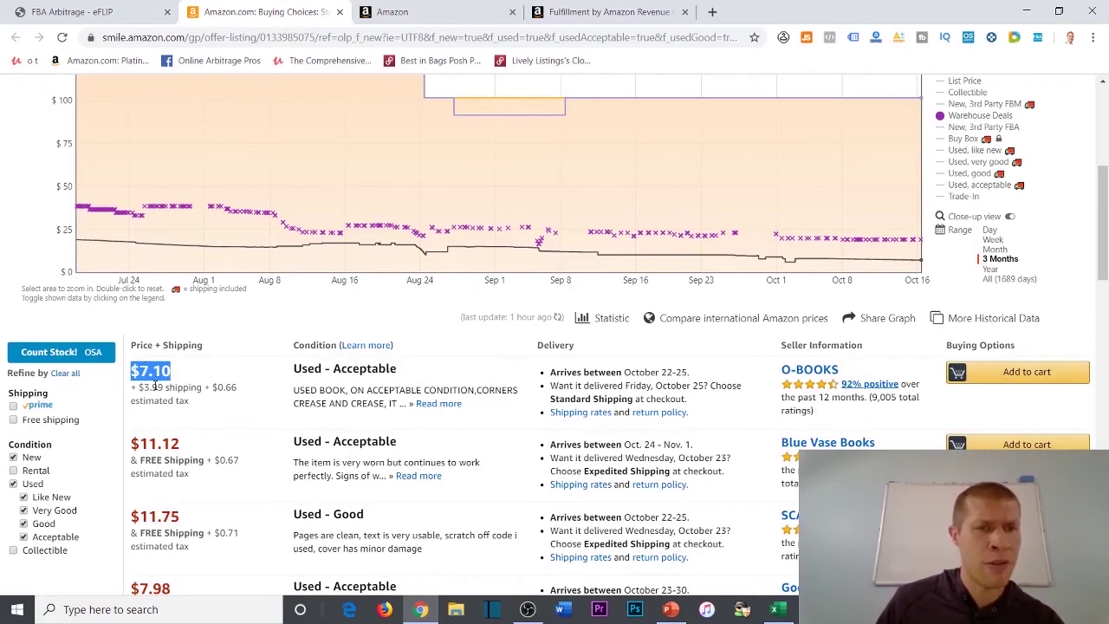
scroll(248, 318, "up", 5)
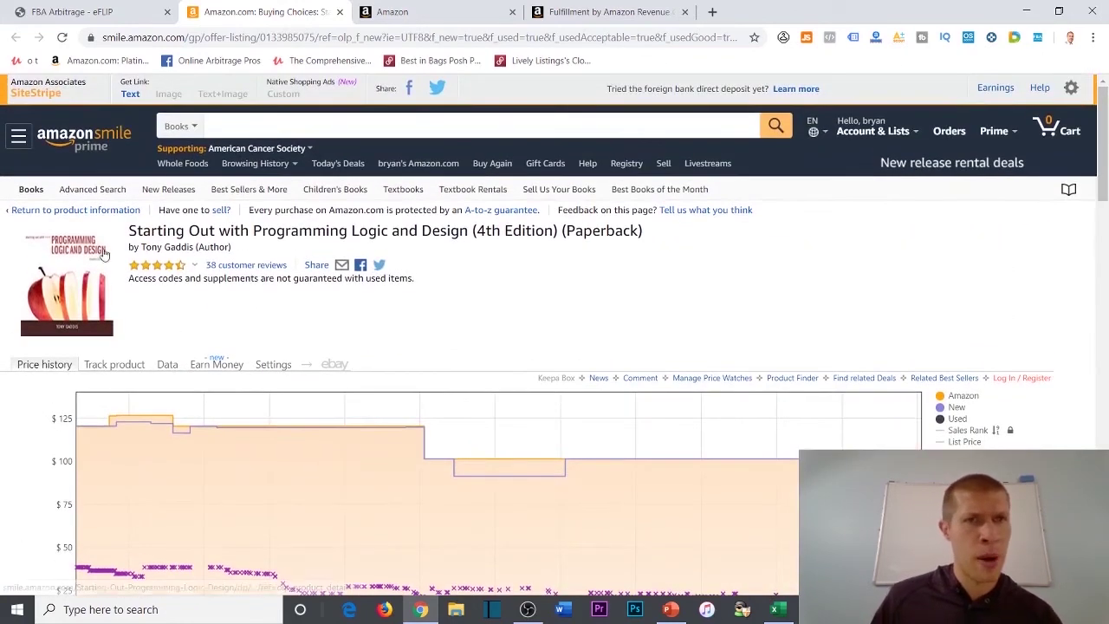
Open the book's Amazon product page in a separate tab and select the Buy used option.
right_click(102, 277)
left_click(147, 290)
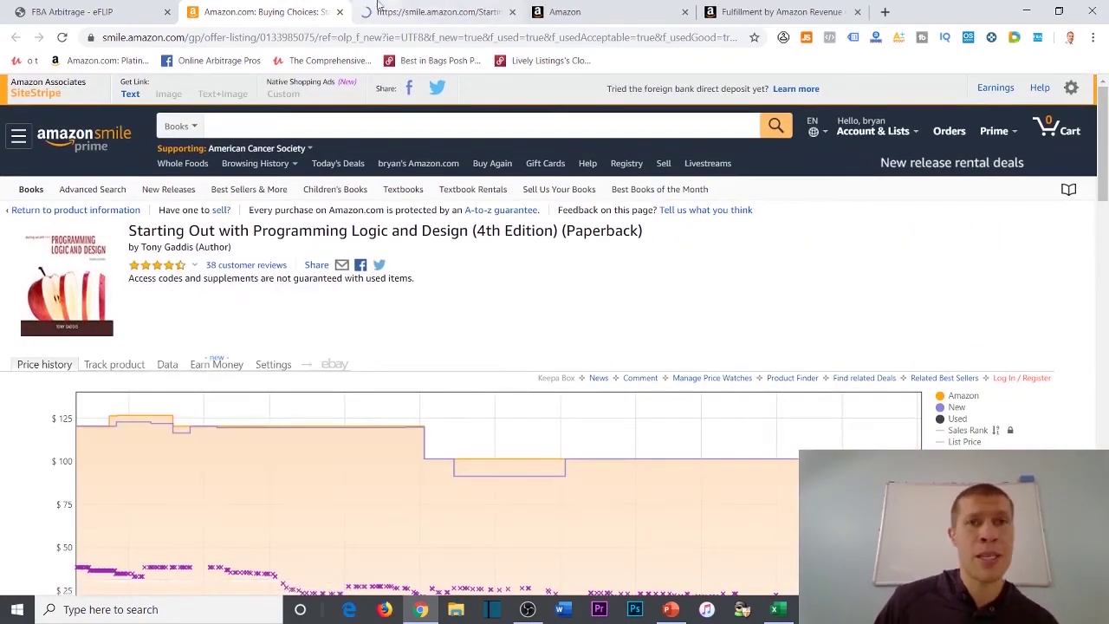
key("ctrl+Tab")
scroll(572, 286, "down", 3)
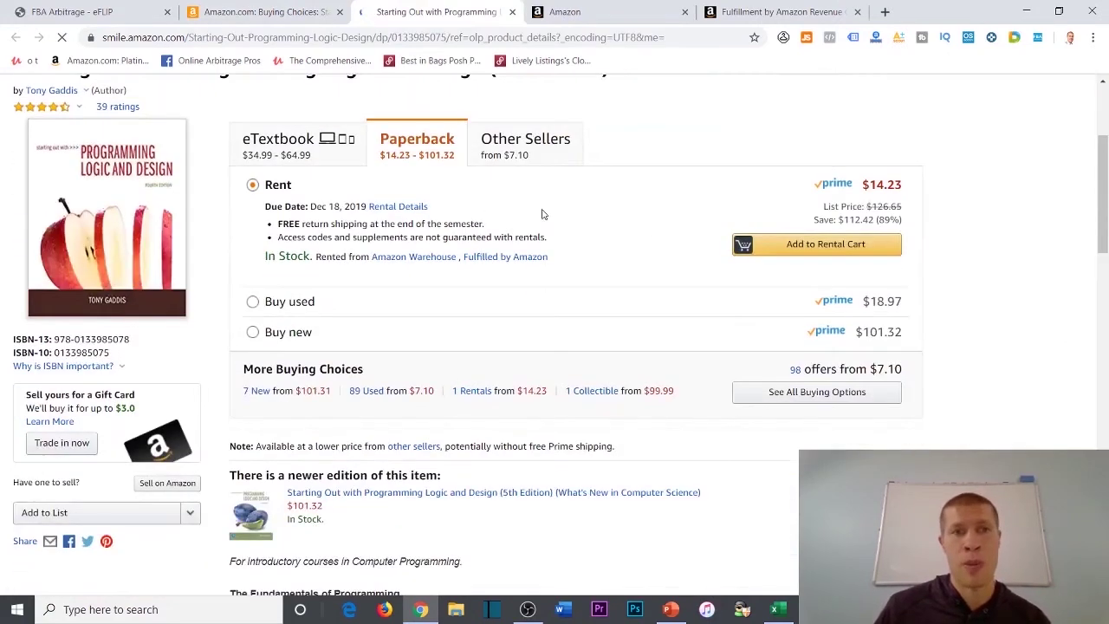
left_click(384, 306)
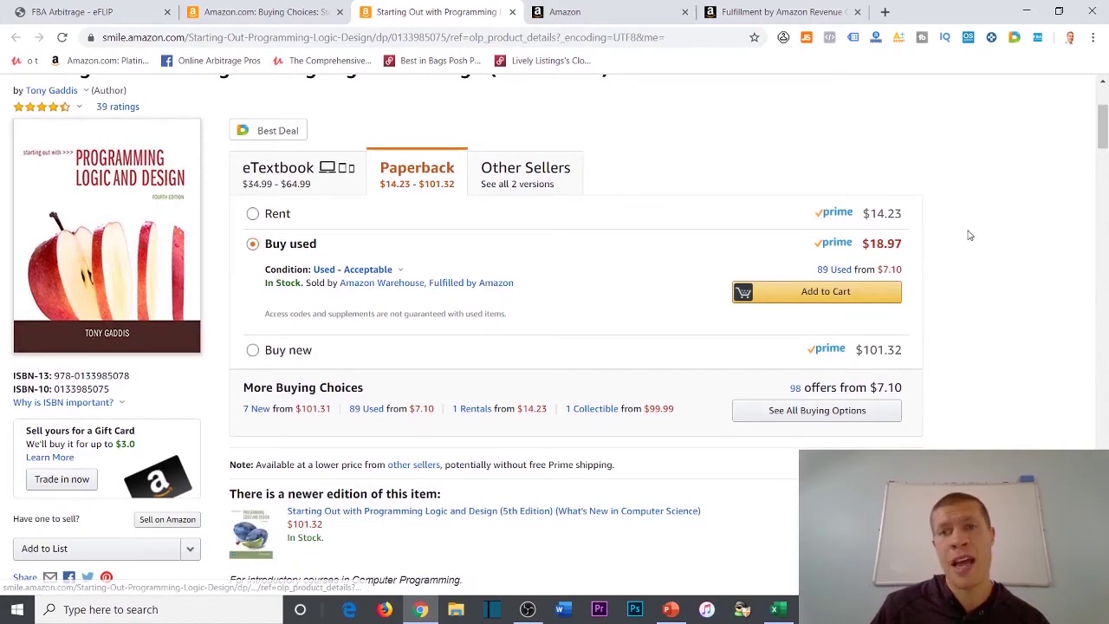
Compare the cheapest used offer with the product page's used Prime price, and close the offer listing page.
left_click(260, 12)
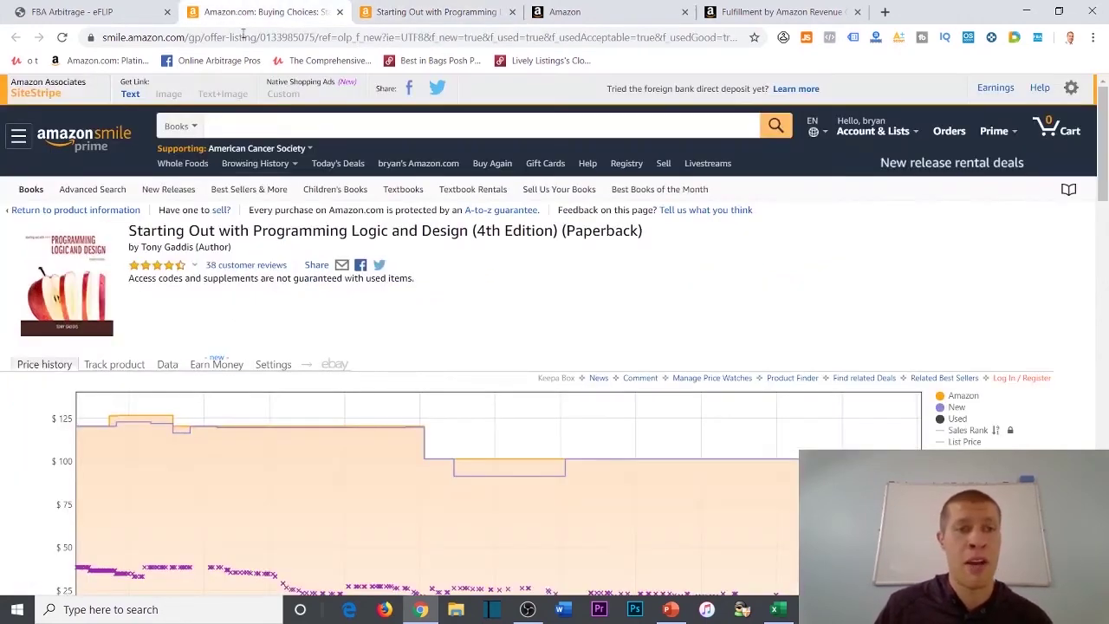
scroll(177, 345, "down", 5)
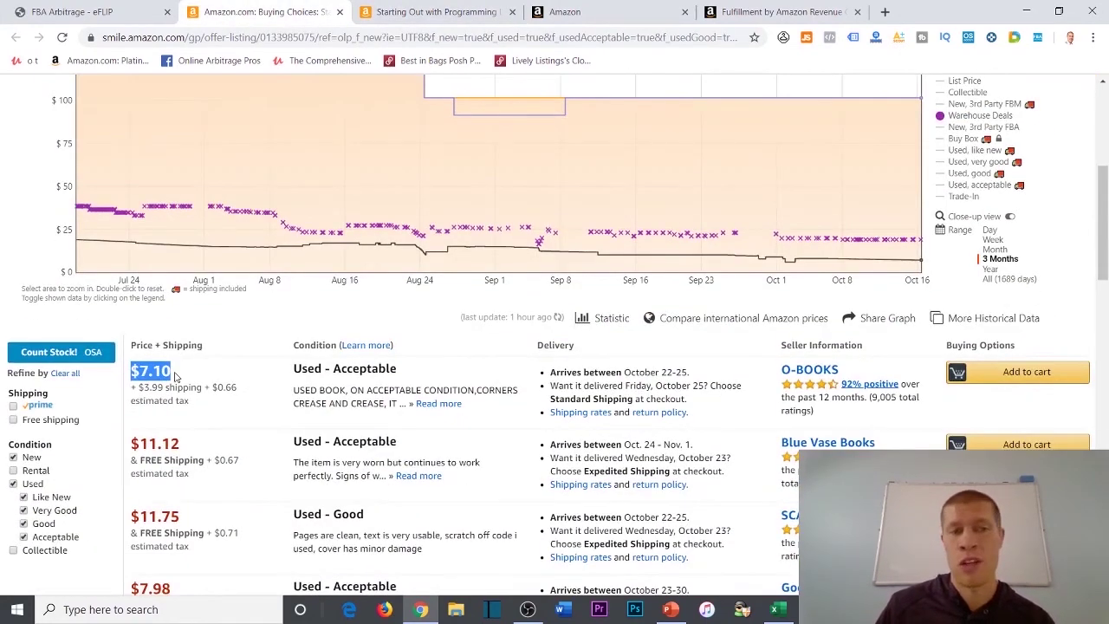
left_click(175, 374)
left_click(425, 12)
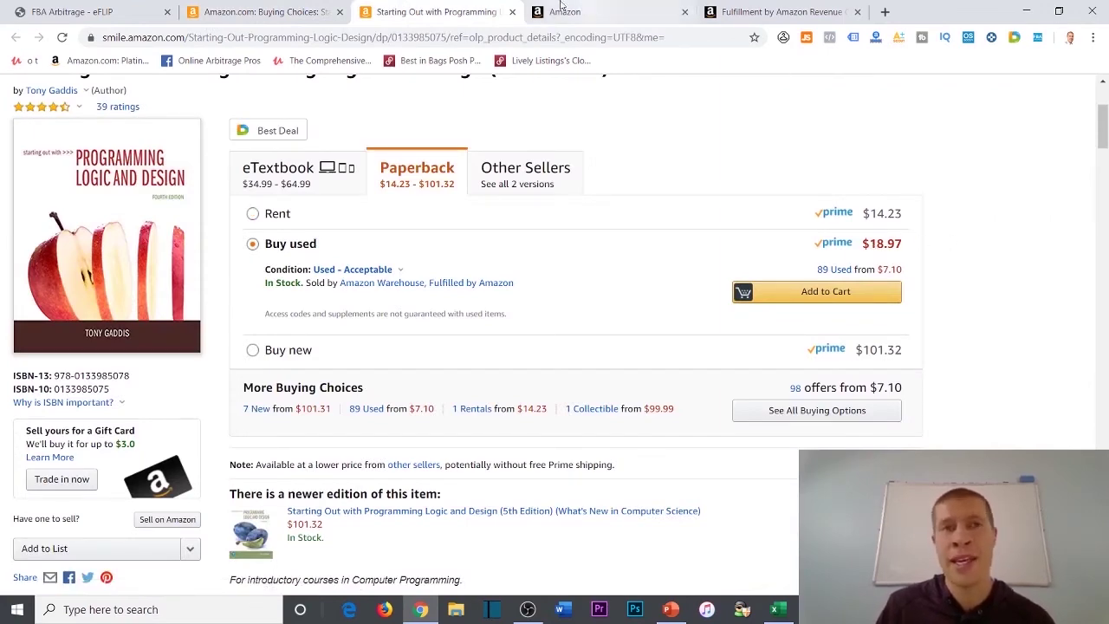
left_click(260, 12)
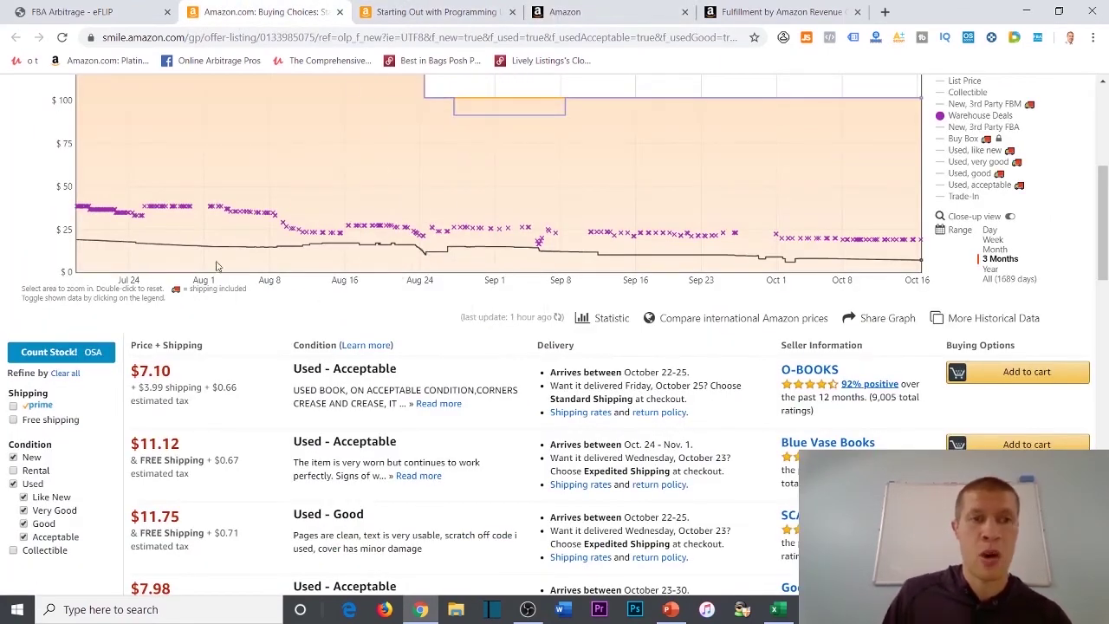
scroll(217, 266, "up", 5)
middle_click(271, 21)
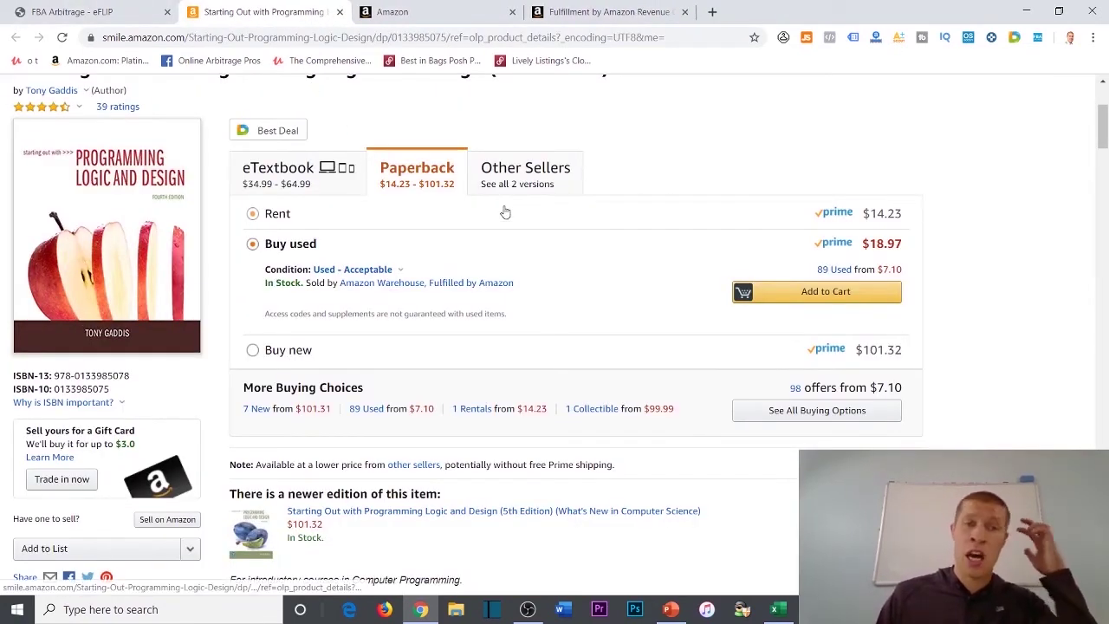
From eFLIP, look up Starting Out with Programming Logic and Design on BookFinder and check the cheapest used copy's price.
left_click(67, 11)
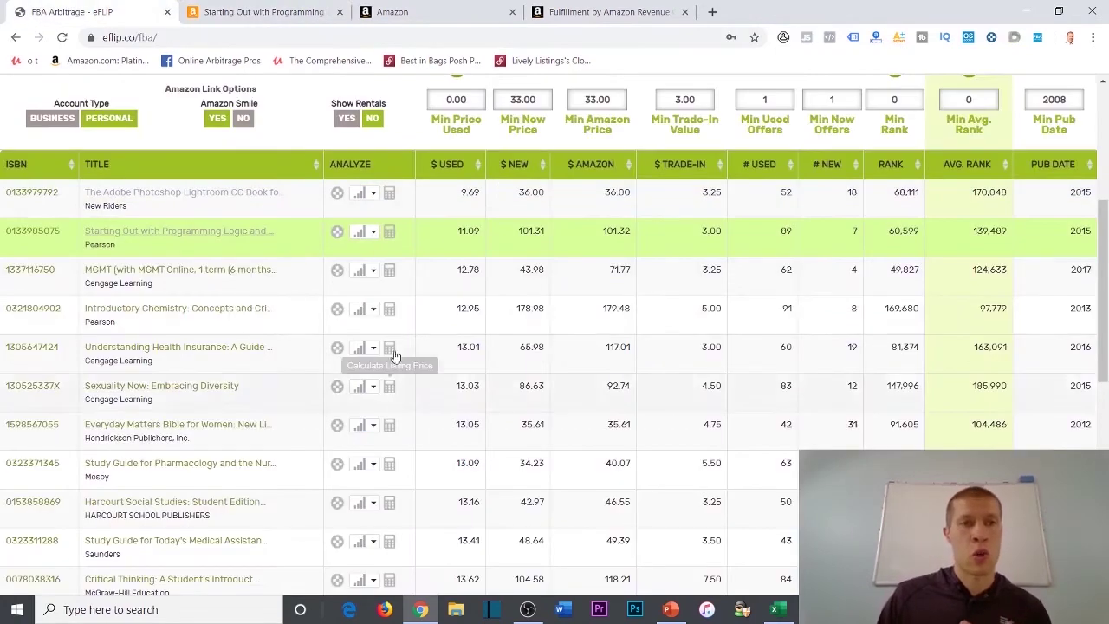
left_click(371, 231)
left_click(390, 309)
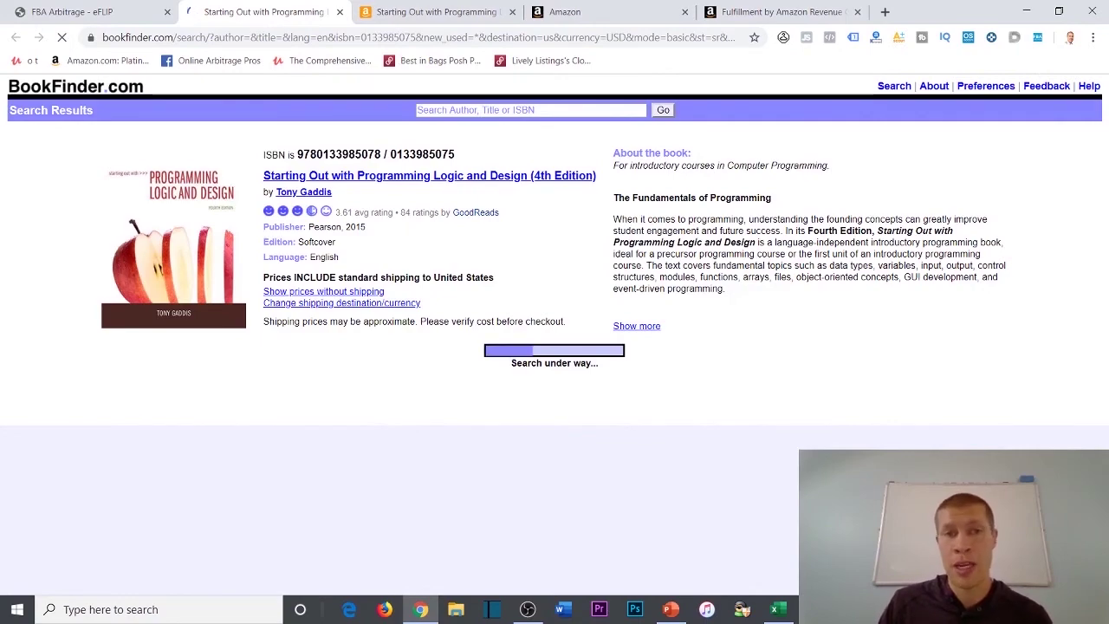
scroll(738, 454, "down", 3)
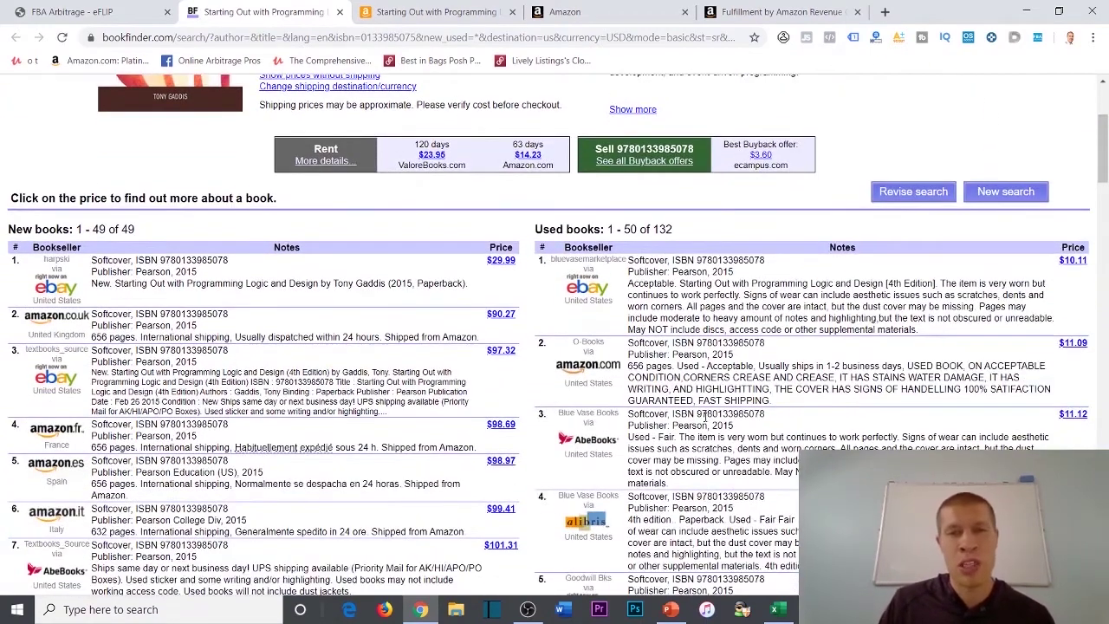
left_click_drag(954, 265, 1086, 271)
left_click(1008, 237)
Copy the book's ISBN-10 from the product details on its Amazon page.
left_click(442, 11)
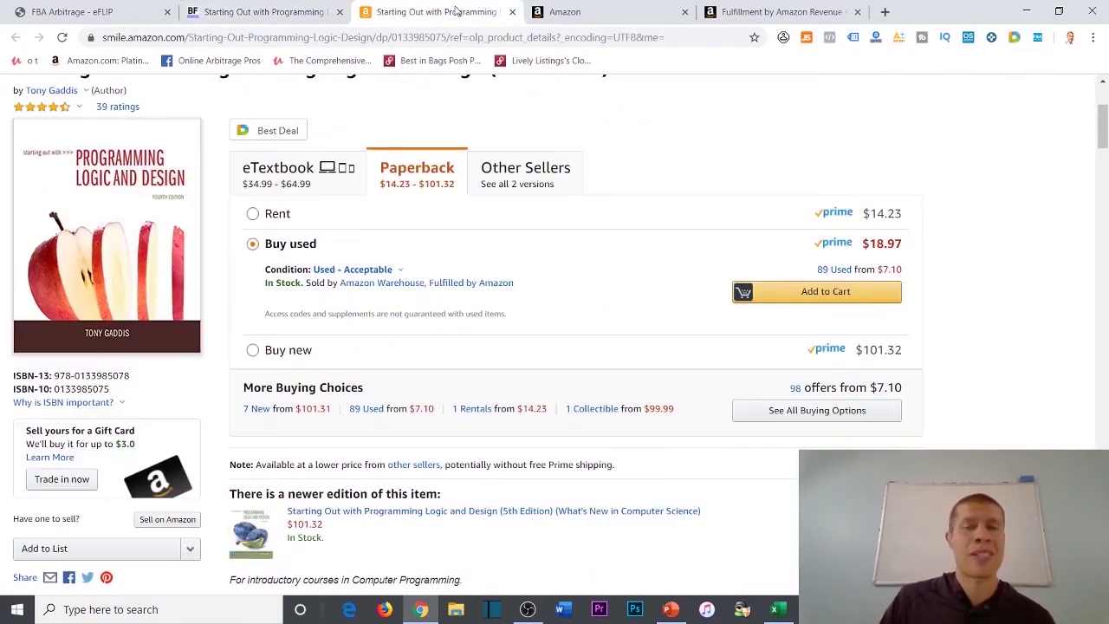
scroll(422, 427, "down", 15)
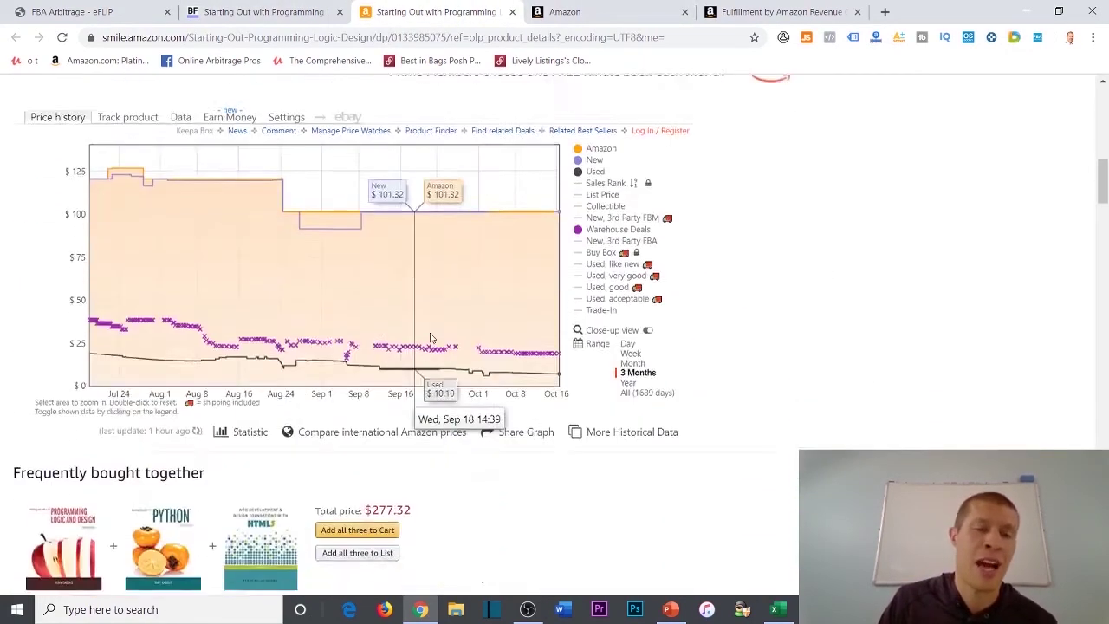
scroll(422, 427, "down", 10)
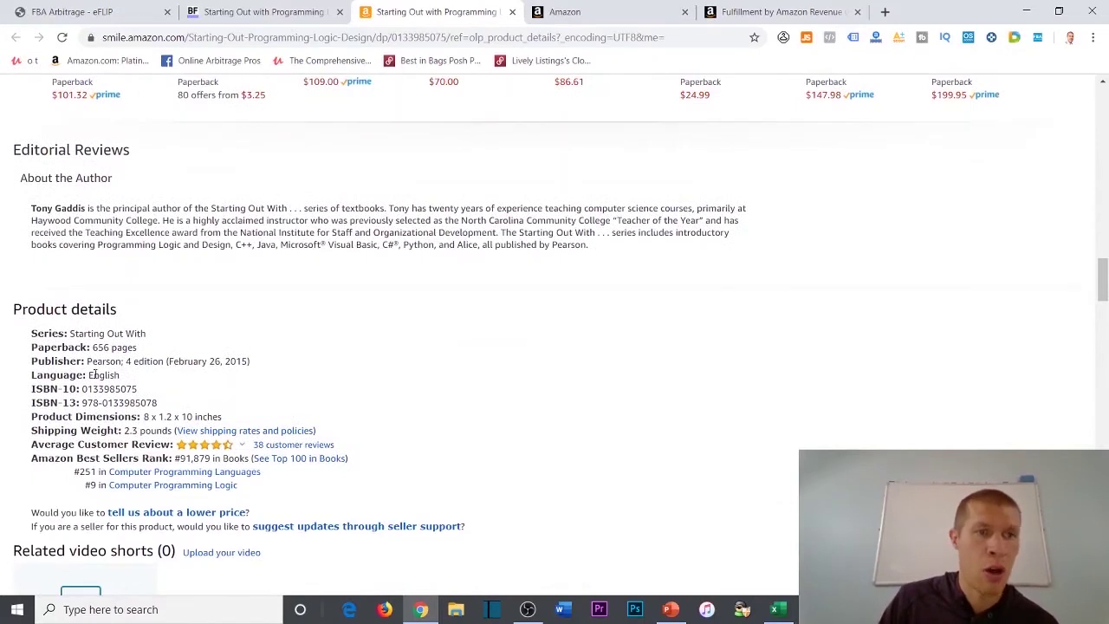
double_click(98, 389)
right_click(98, 389)
left_click(122, 399)
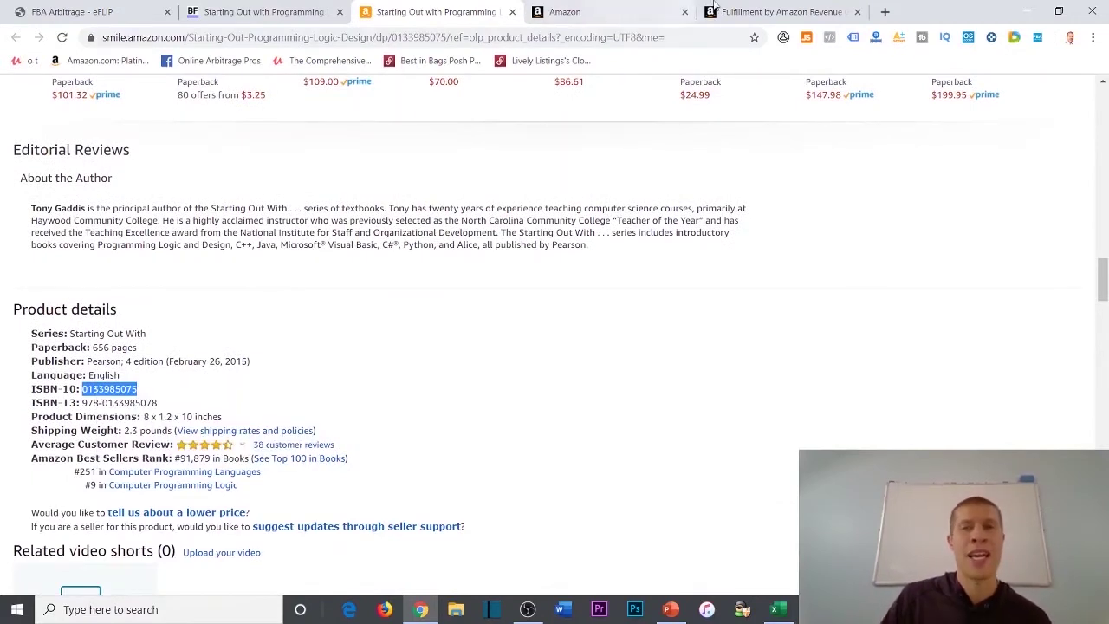
left_click(781, 11)
left_click(170, 198)
key("ctrl+v")
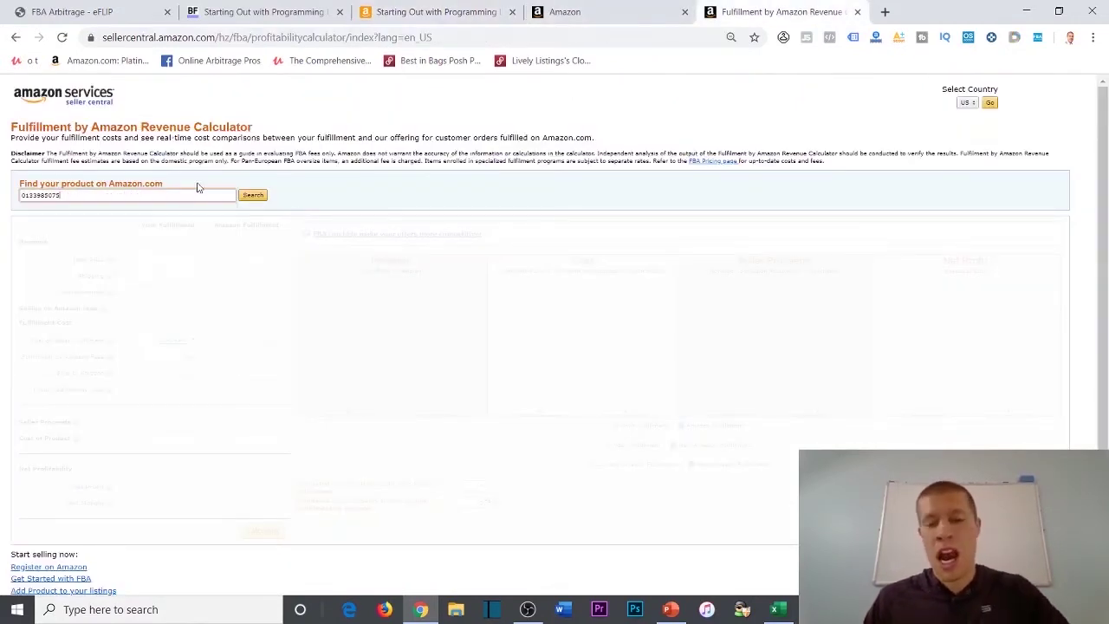
key("Return")
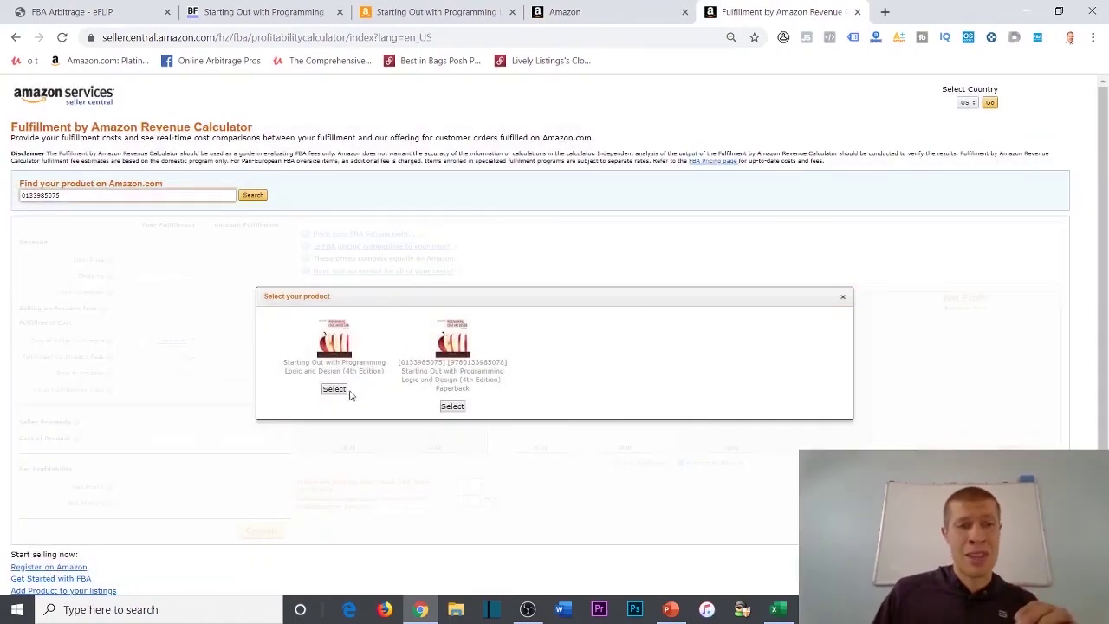
left_click(335, 390)
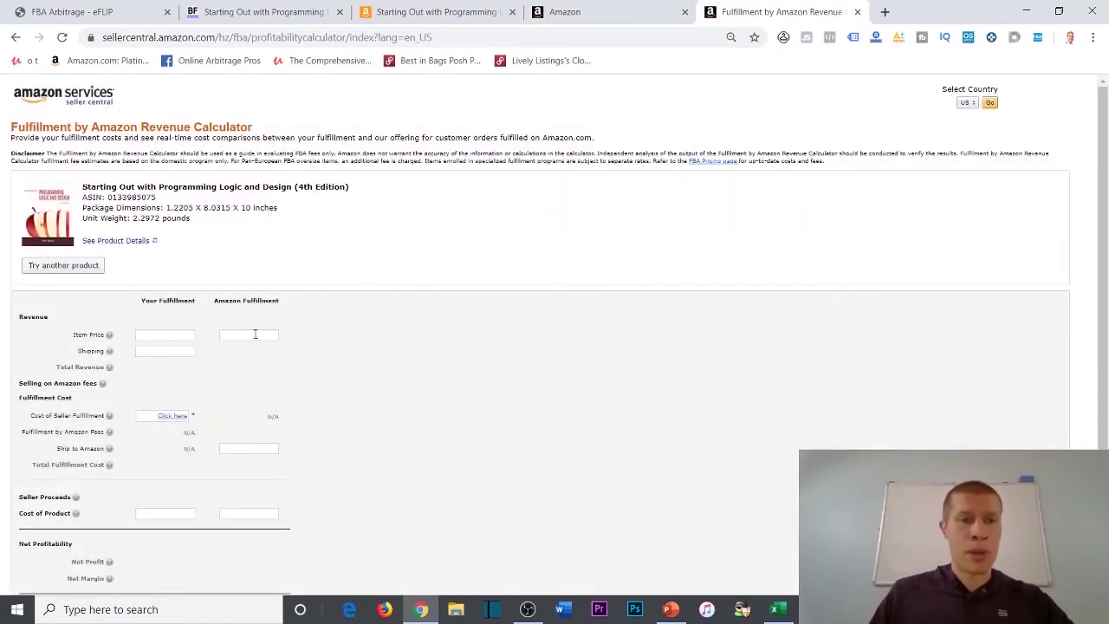
Check the used Prime price on Amazon, and set the calculator's Amazon Fulfillment item price to 18.97 and Ship to Amazon to .50.
left_click(404, 11)
scroll(765, 424, "up", 10)
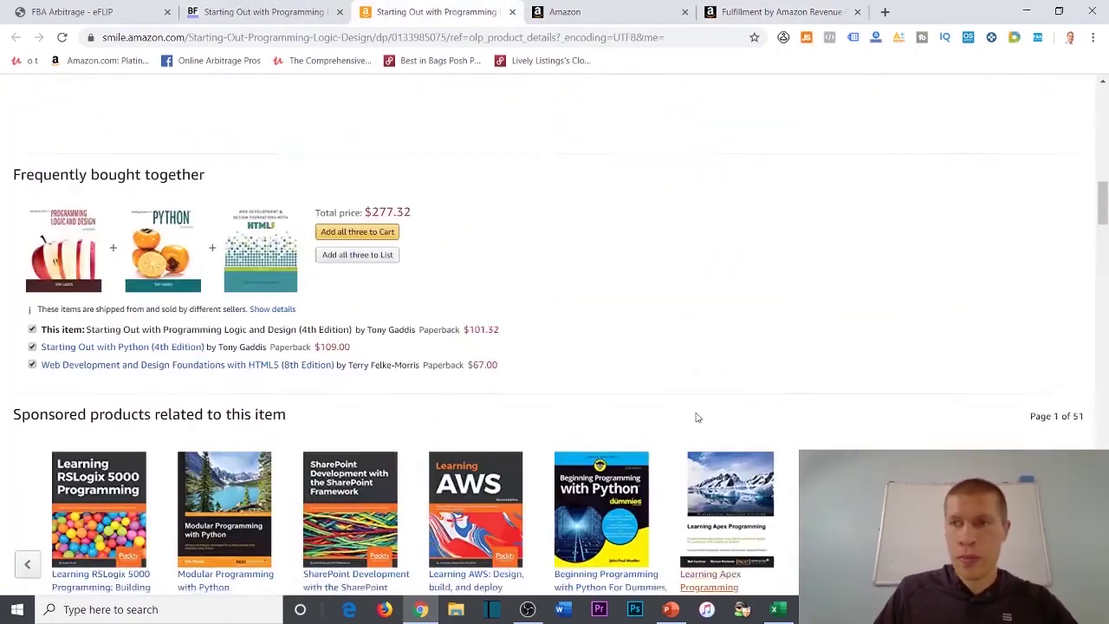
scroll(696, 418, "up", 15)
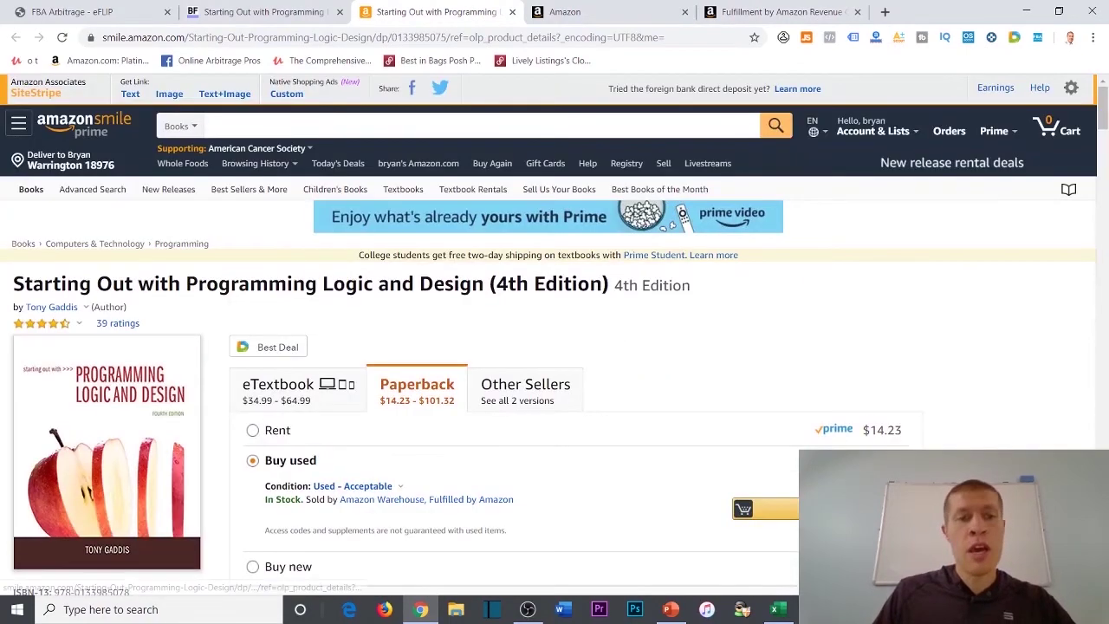
left_click(749, 16)
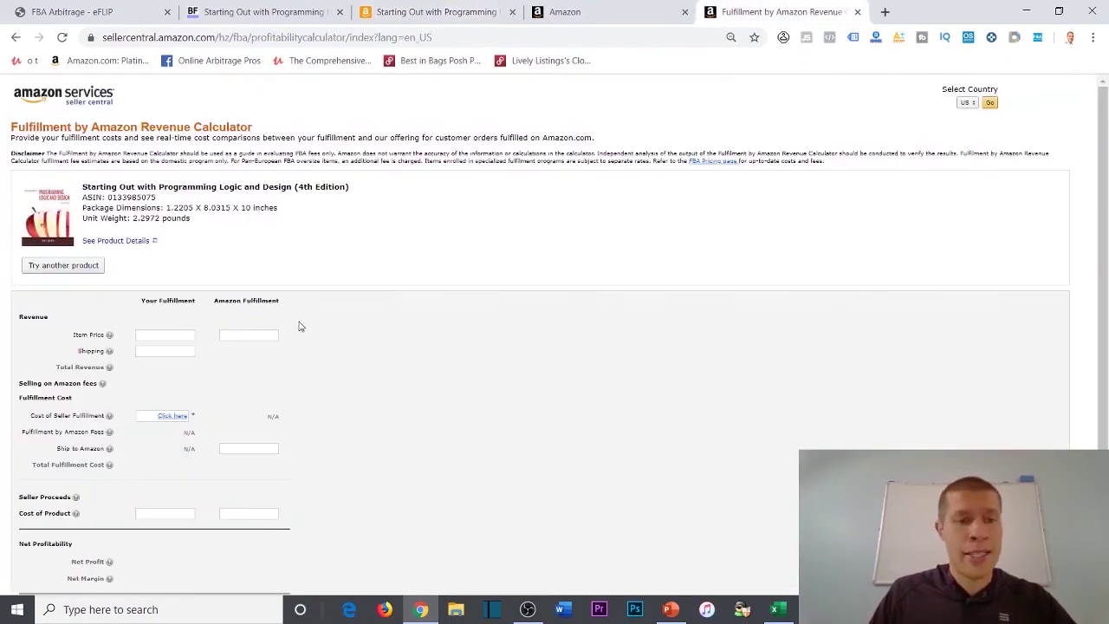
left_click(249, 450)
type(".50")
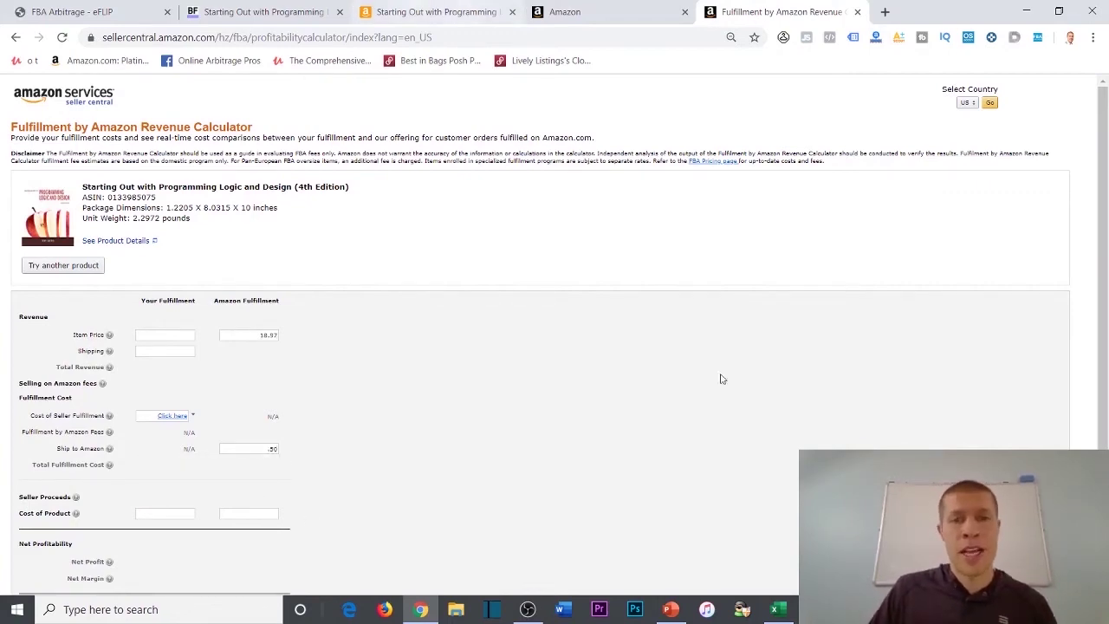
Check BookFinder's cheapest used price, set the cost of product to 10.11 in both columns, and calculate the Amazon Fulfillment net profit.
left_click(260, 12)
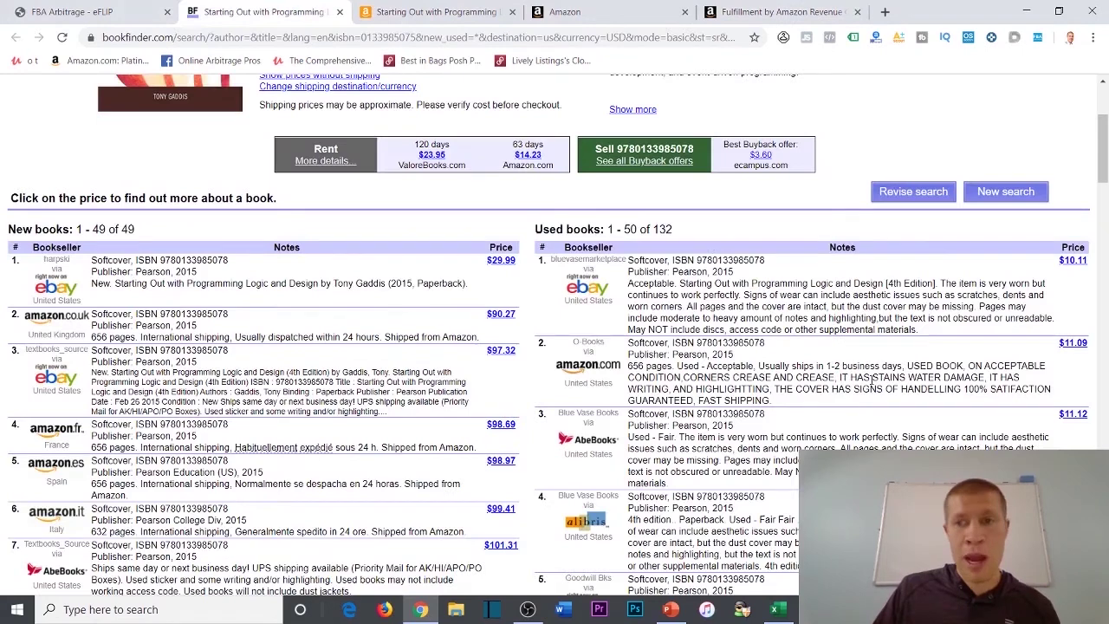
left_click(732, 11)
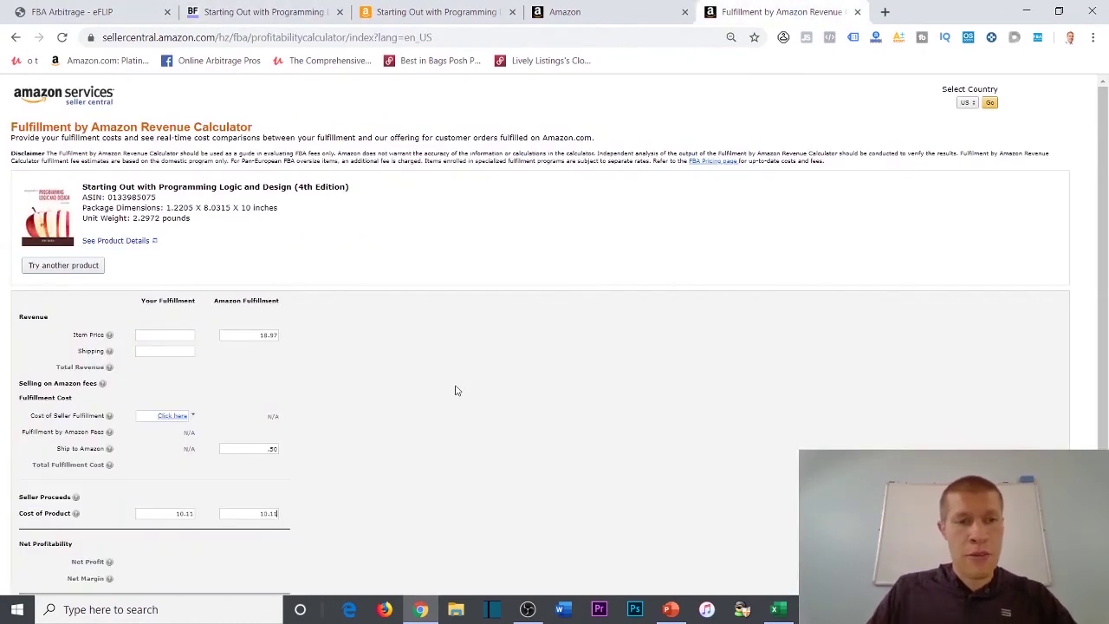
scroll(460, 390, "down", 2)
left_click(251, 517)
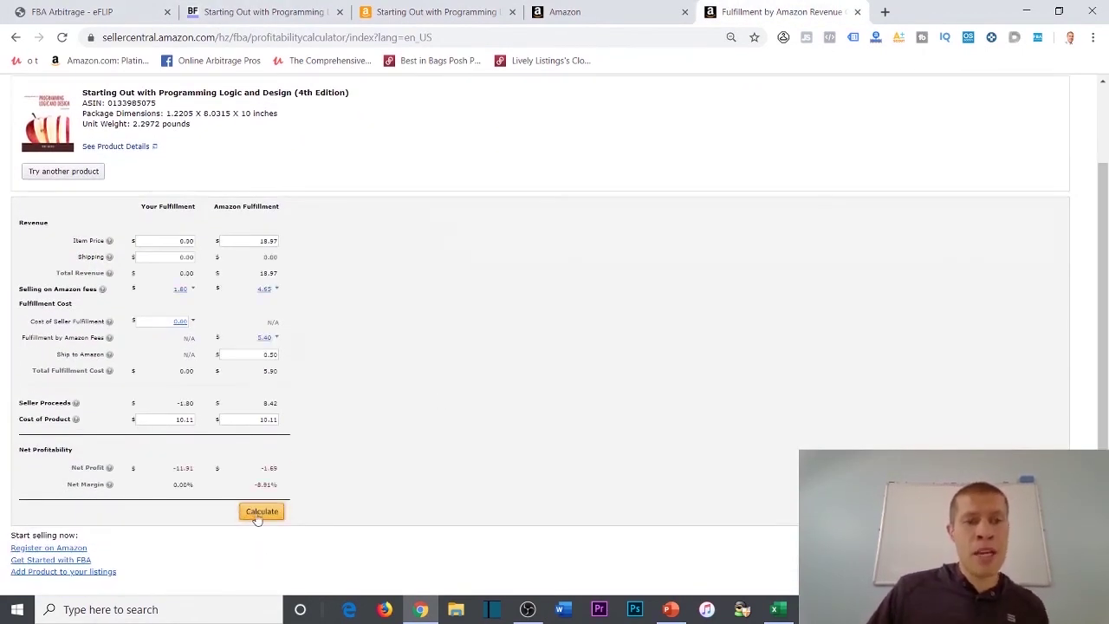
left_click_drag(258, 468, 278, 472)
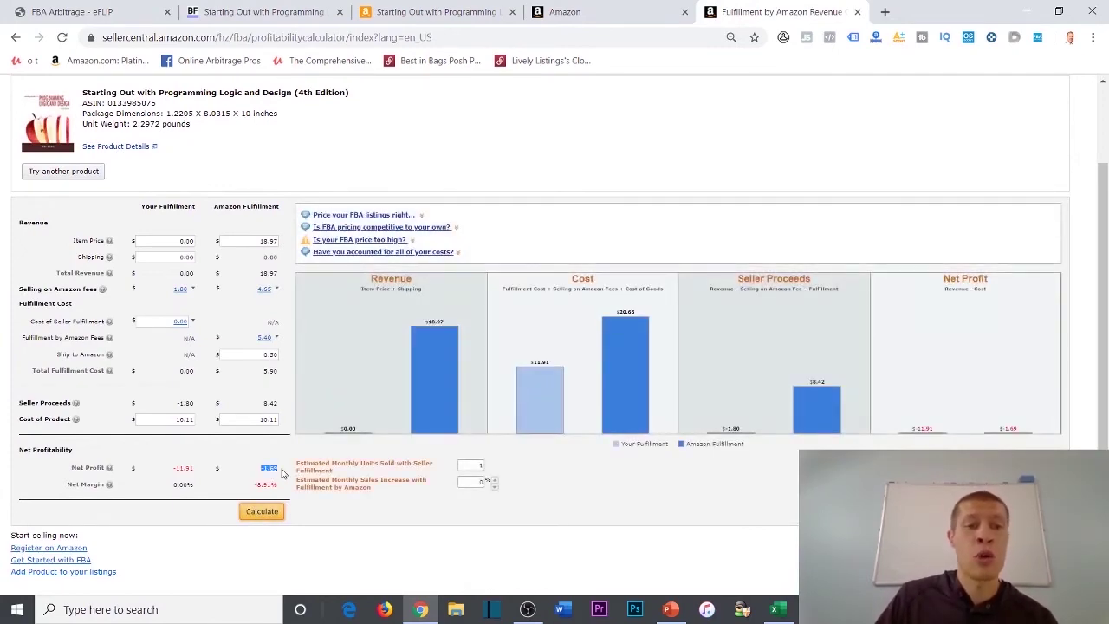
left_click(282, 472)
scroll(283, 472, "up", 1)
scroll(288, 546, "down", 1)
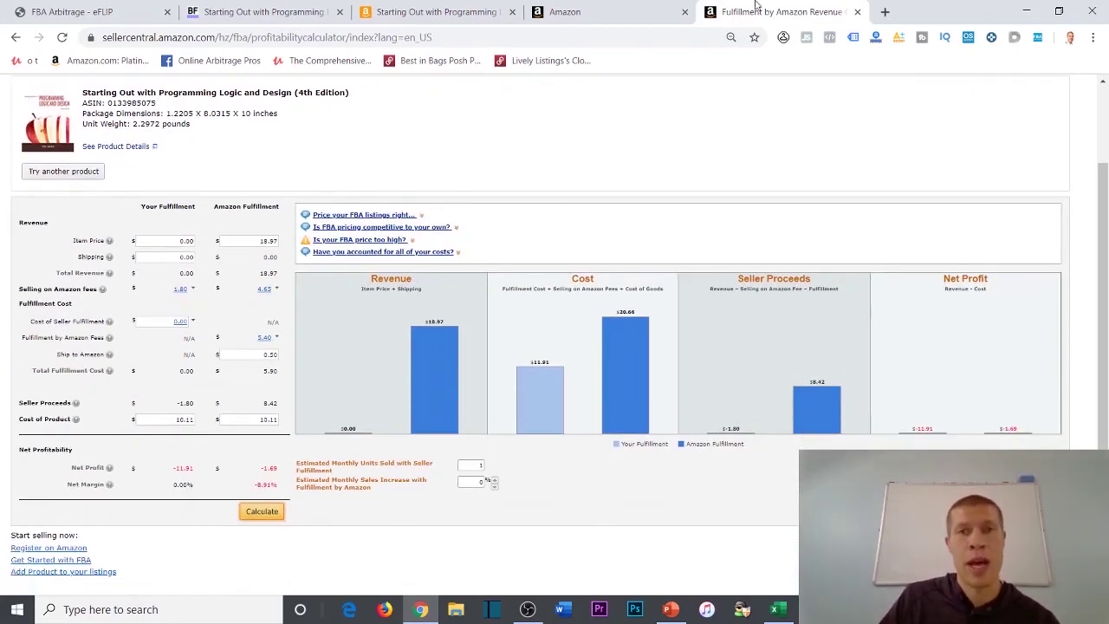
Reset the FBA revenue calculator by leaving and reopening its page, and switch to the Seller Central Add a Product page.
left_click(16, 37)
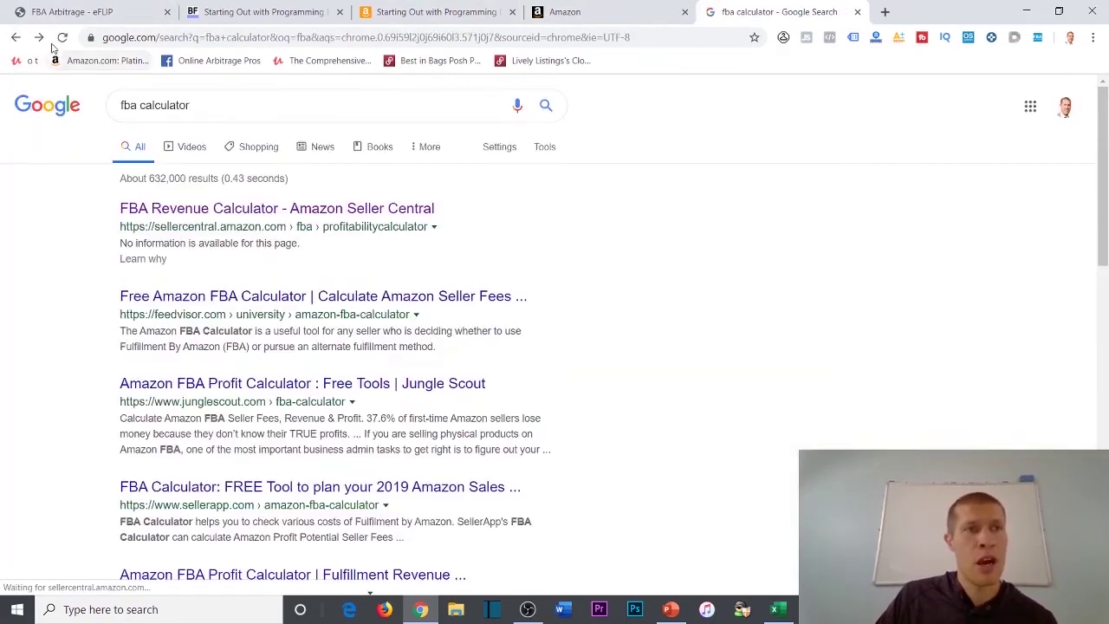
left_click(39, 37)
left_click(564, 12)
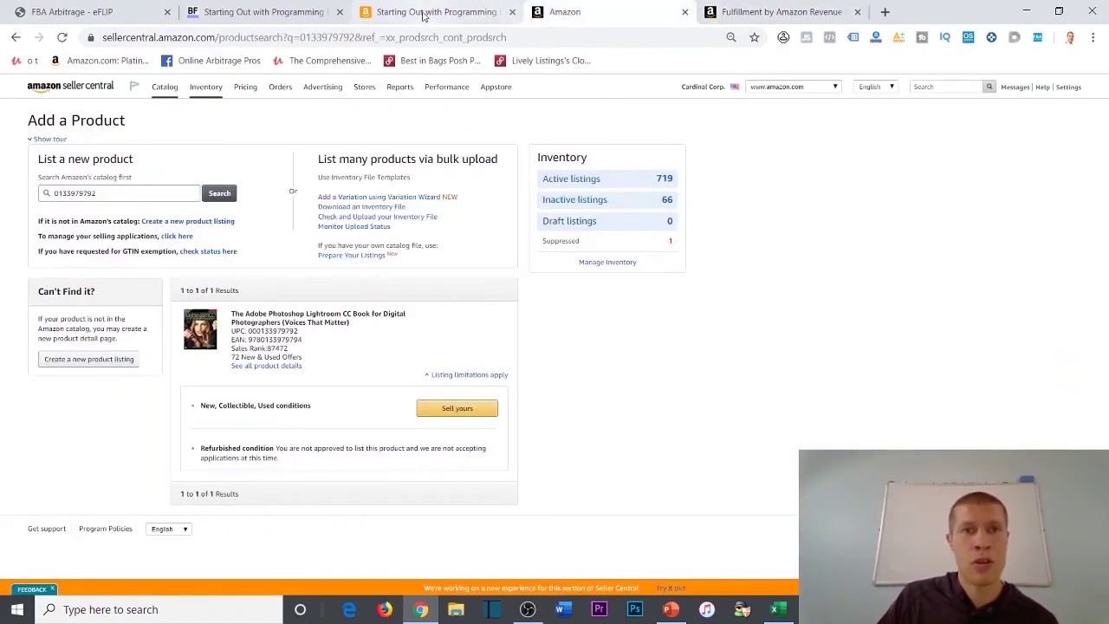
left_click_drag(100, 193, 2, 217)
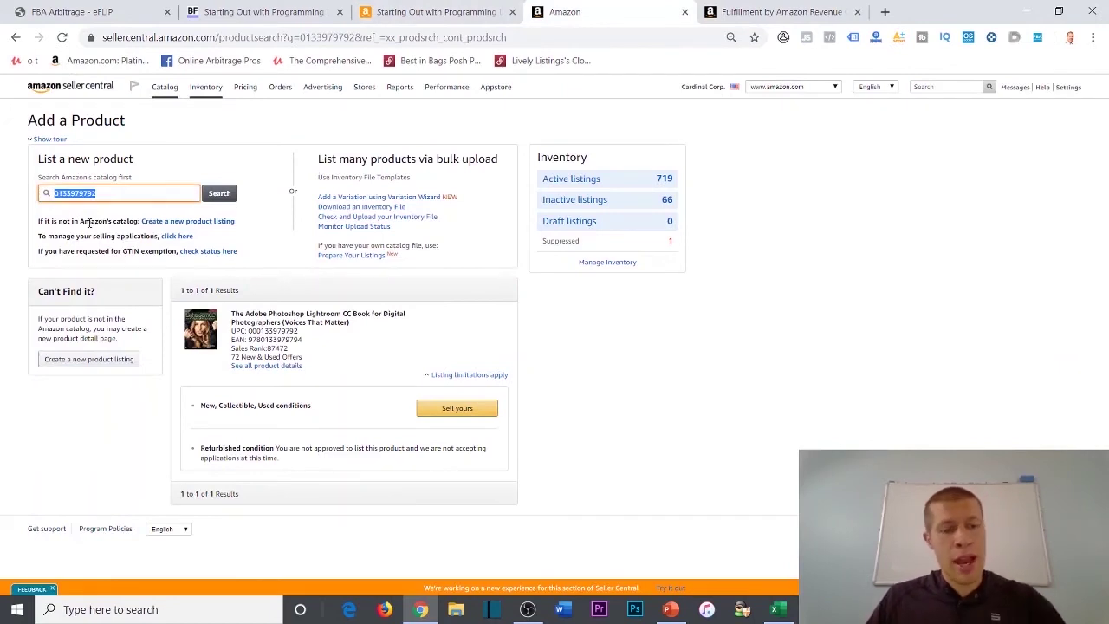
key("ctrl+v")
key("Return")
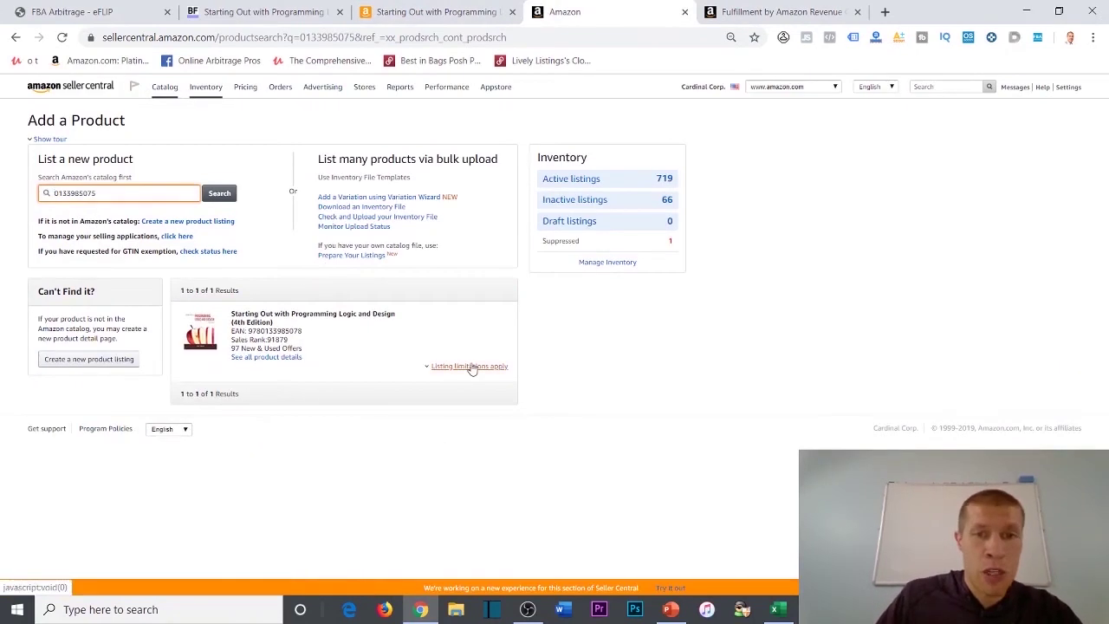
left_click(472, 368)
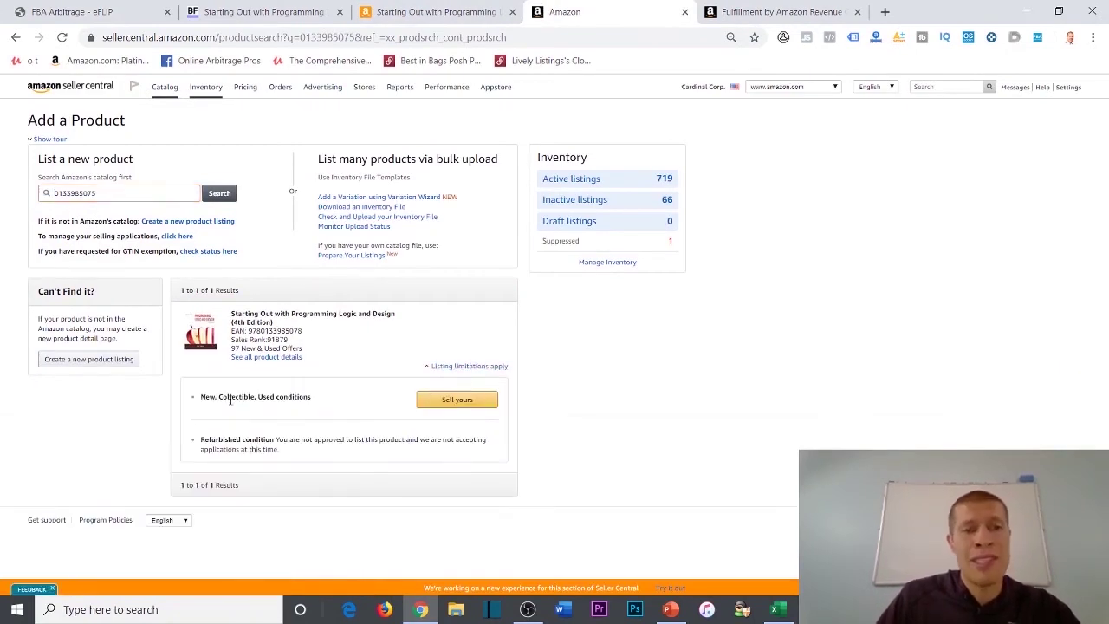
Switch to the book's Amazon product page and select the Buy new offer to view its Prime price.
left_click(416, 12)
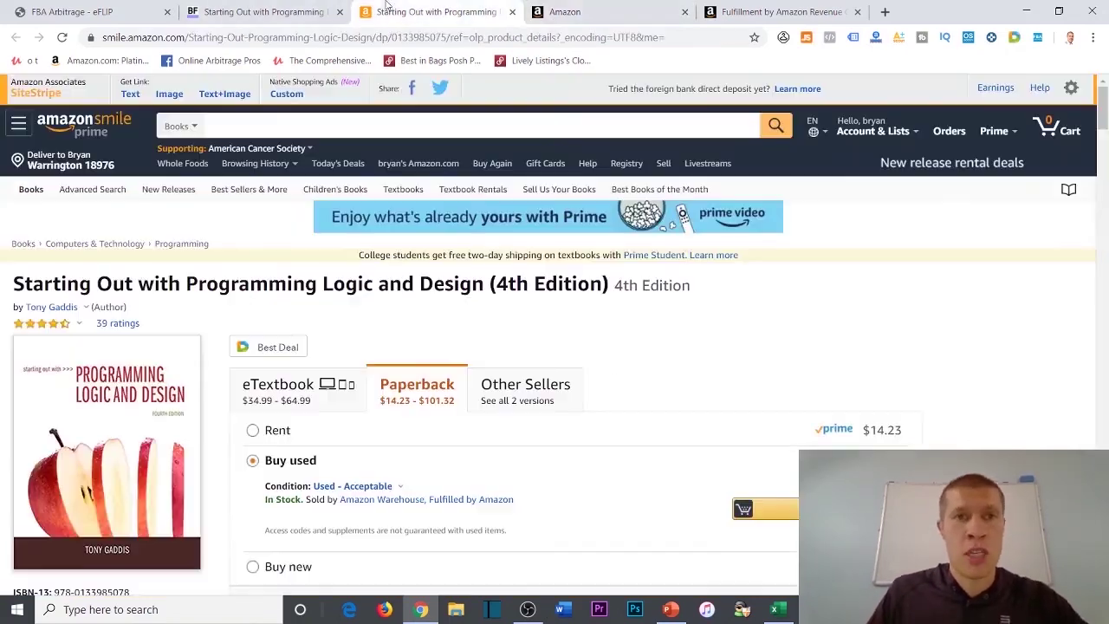
scroll(398, 502, "down", 1)
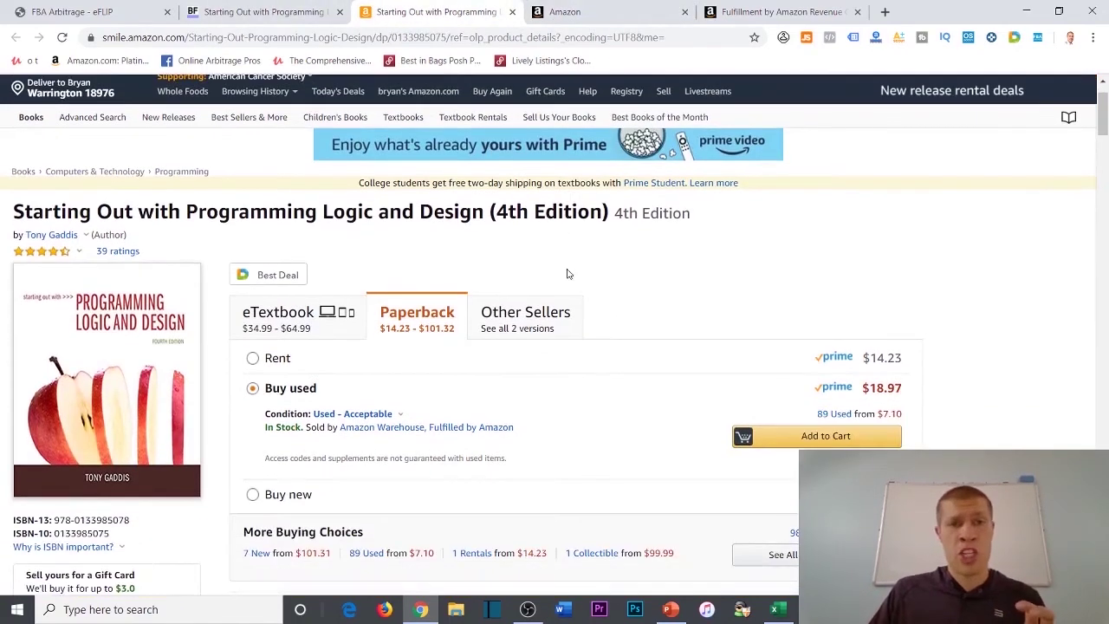
left_click(386, 496)
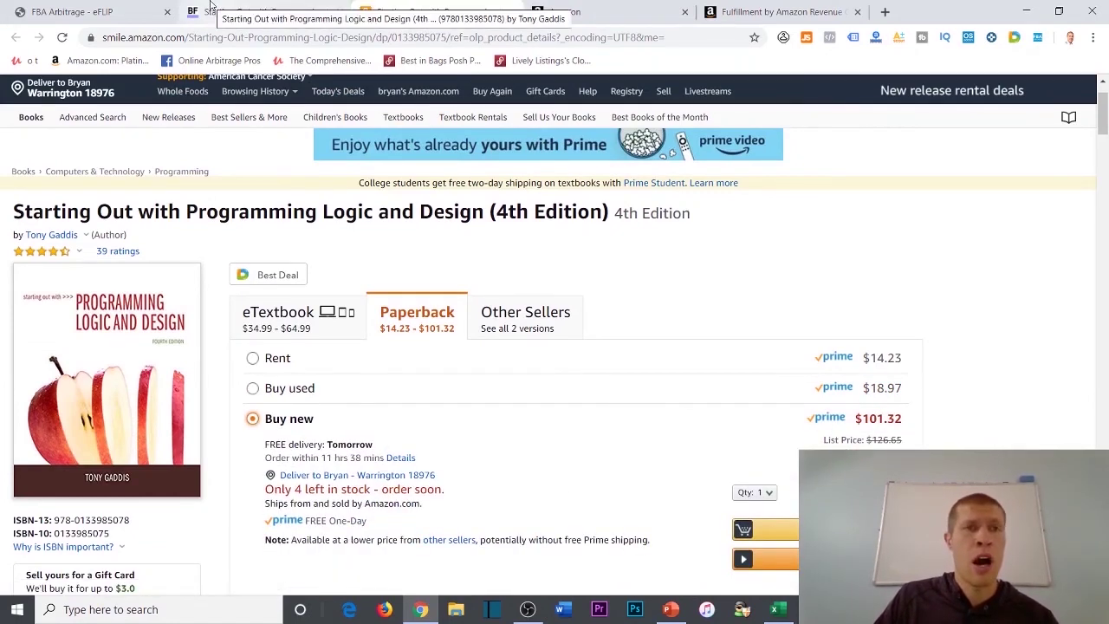
Review BookFinder's new-book offers and open the cheapest one, the $29.99 eBay listing.
left_click(283, 7)
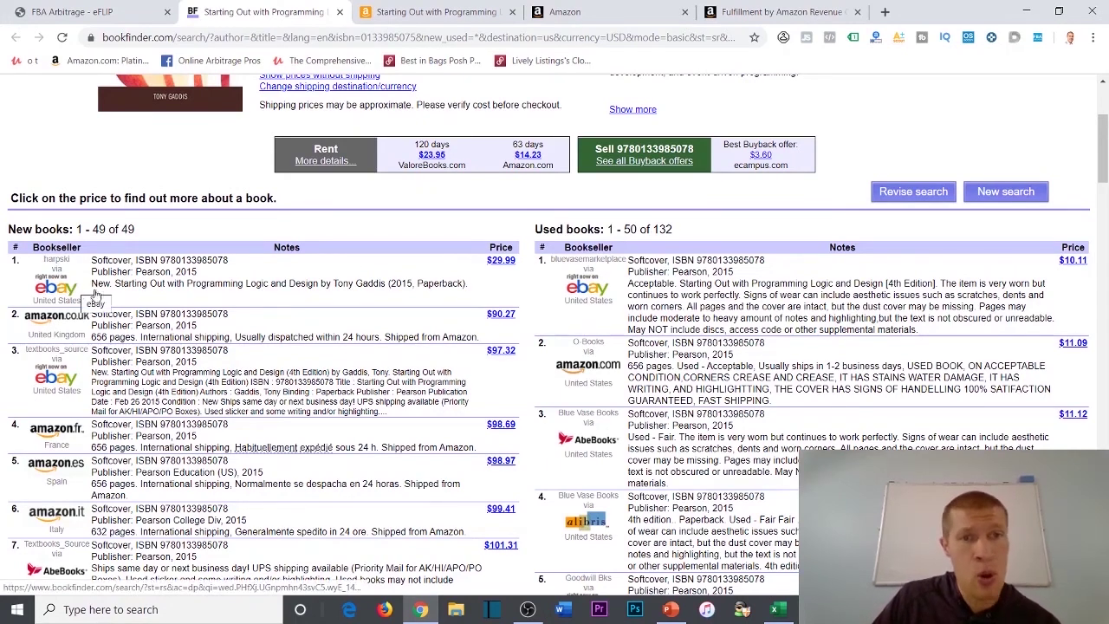
left_click_drag(481, 266, 411, 279)
left_click(302, 269)
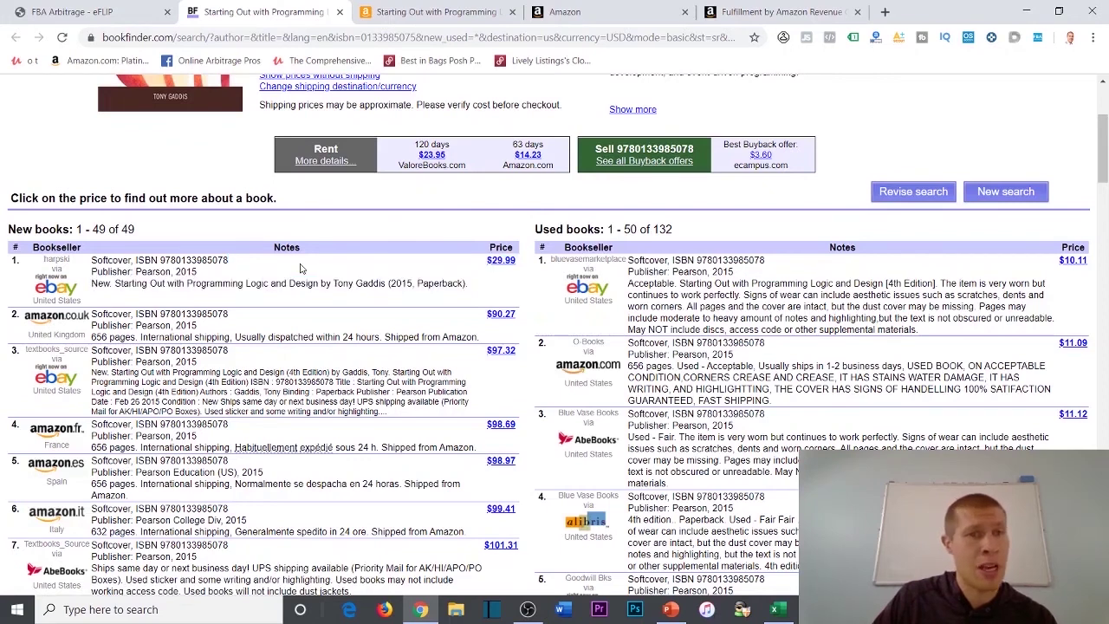
left_click(502, 261)
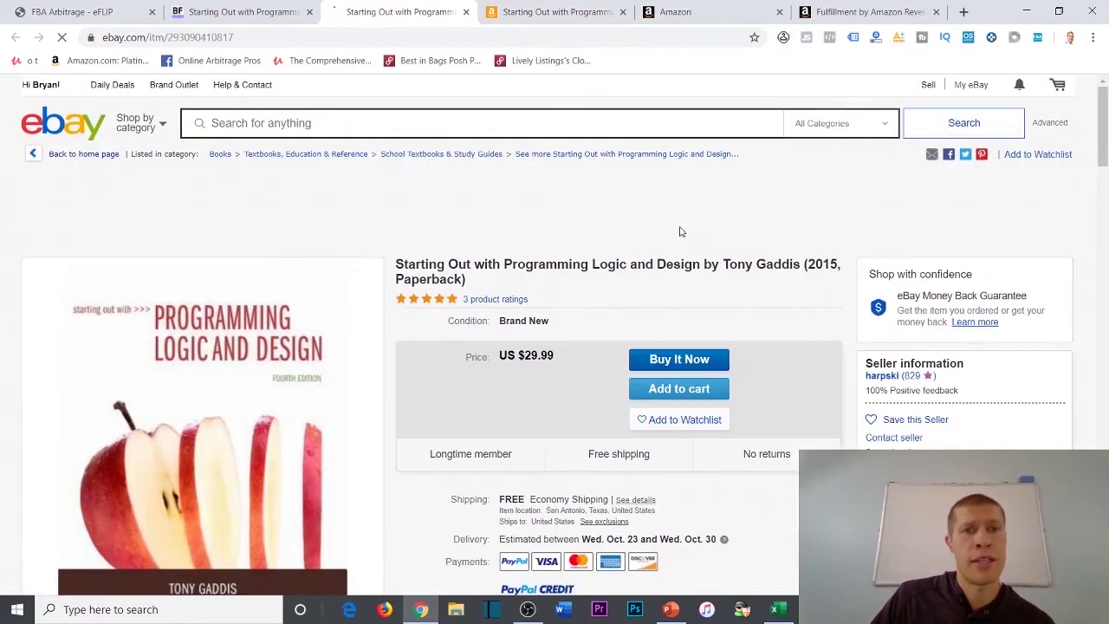
Examine the eBay listing's condition, shipping terms, item specifics and product identifiers.
scroll(642, 243, "down", 1)
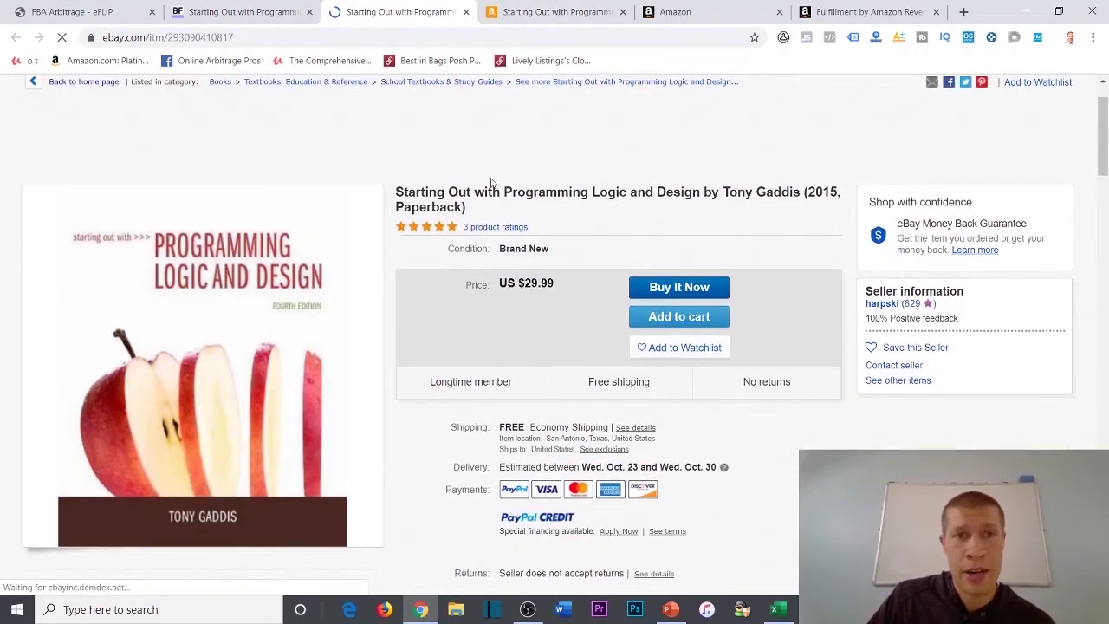
scroll(680, 254, "down", 1)
scroll(680, 254, "down", 10)
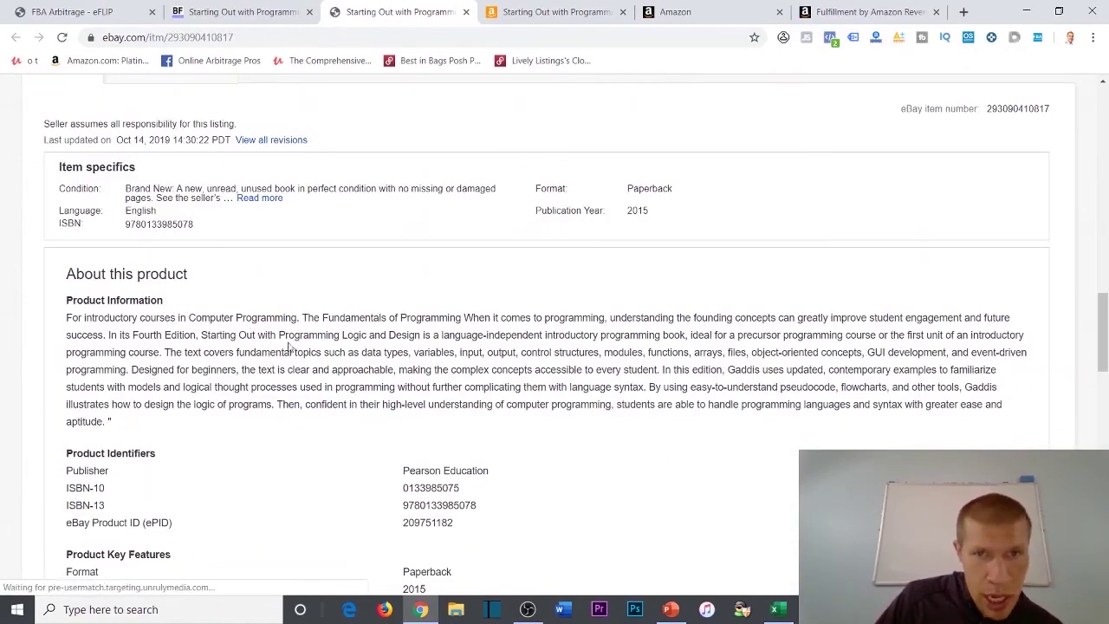
left_click_drag(234, 439, 54, 321)
left_click(308, 297)
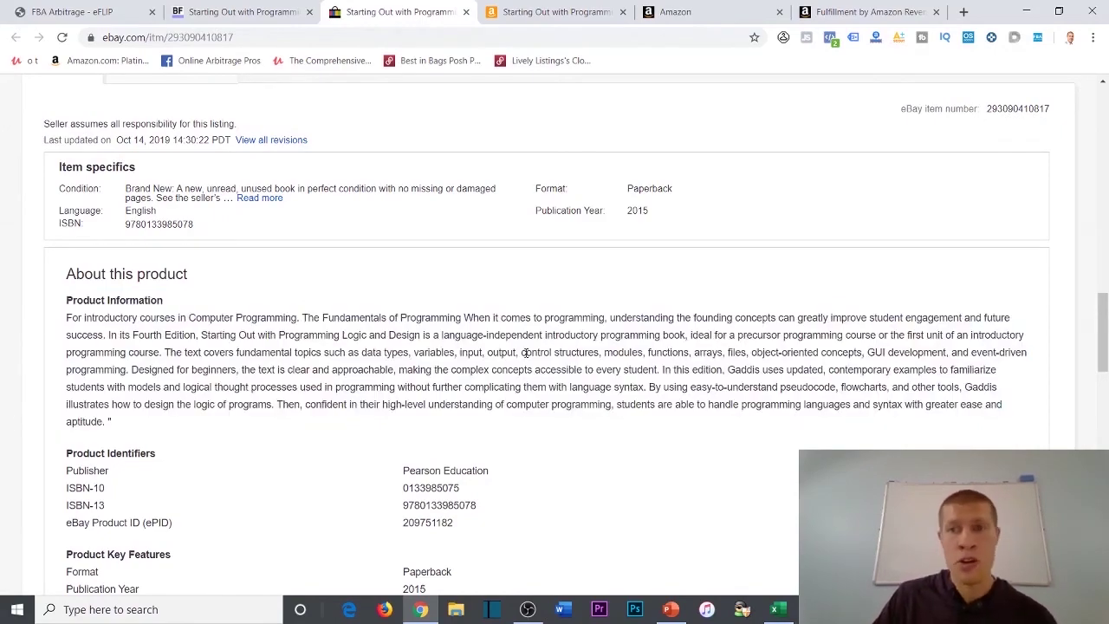
scroll(525, 353, "up", 4)
scroll(651, 334, "down", 4)
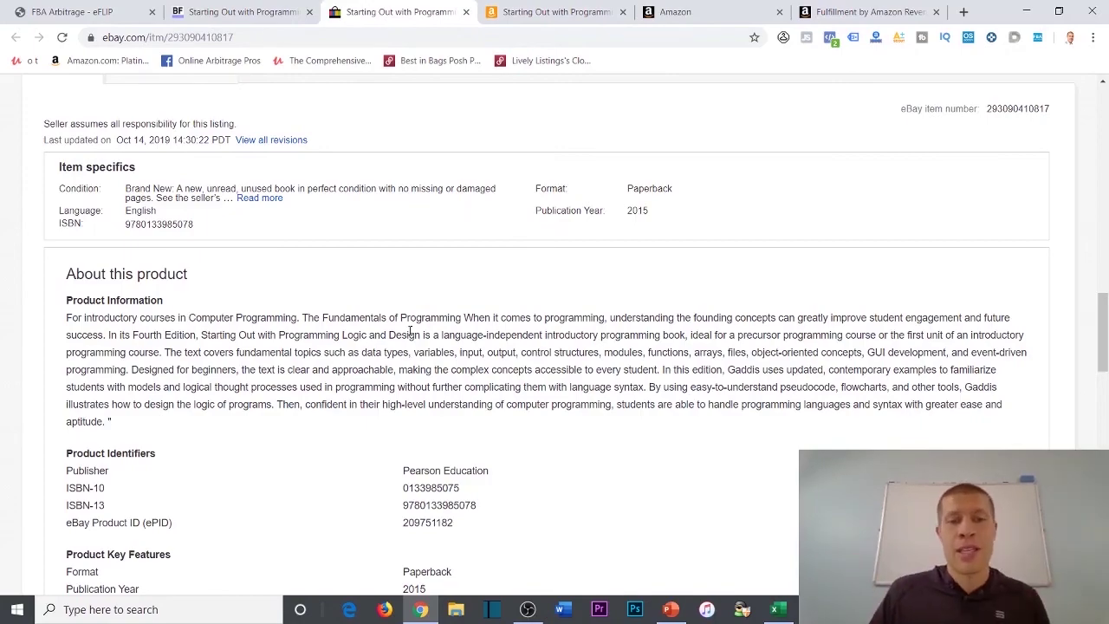
scroll(419, 385, "up", 15)
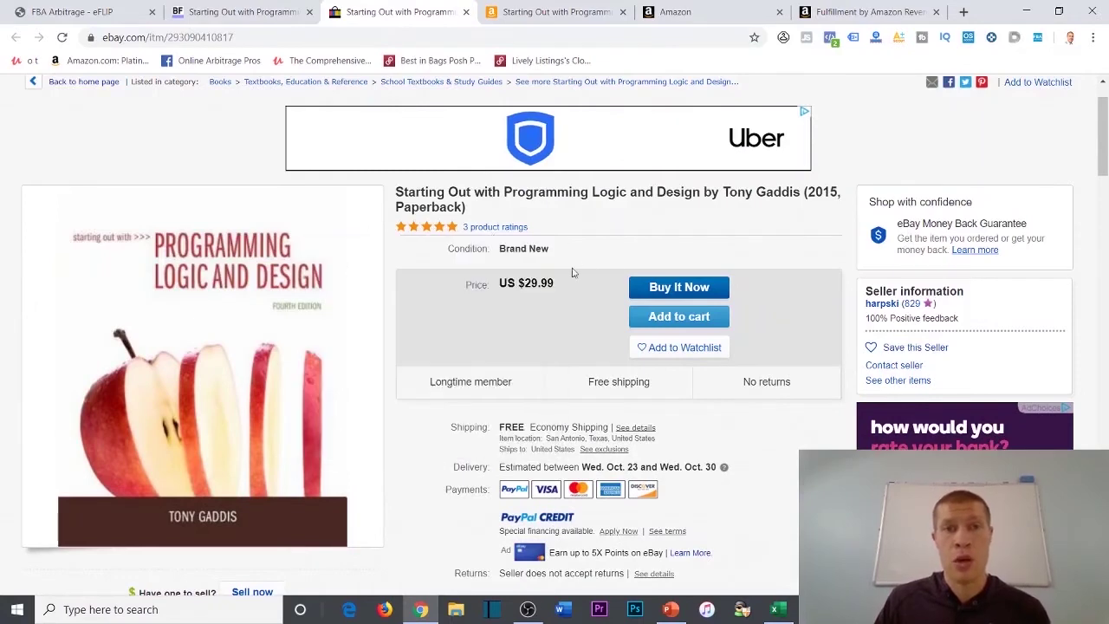
left_click(869, 11)
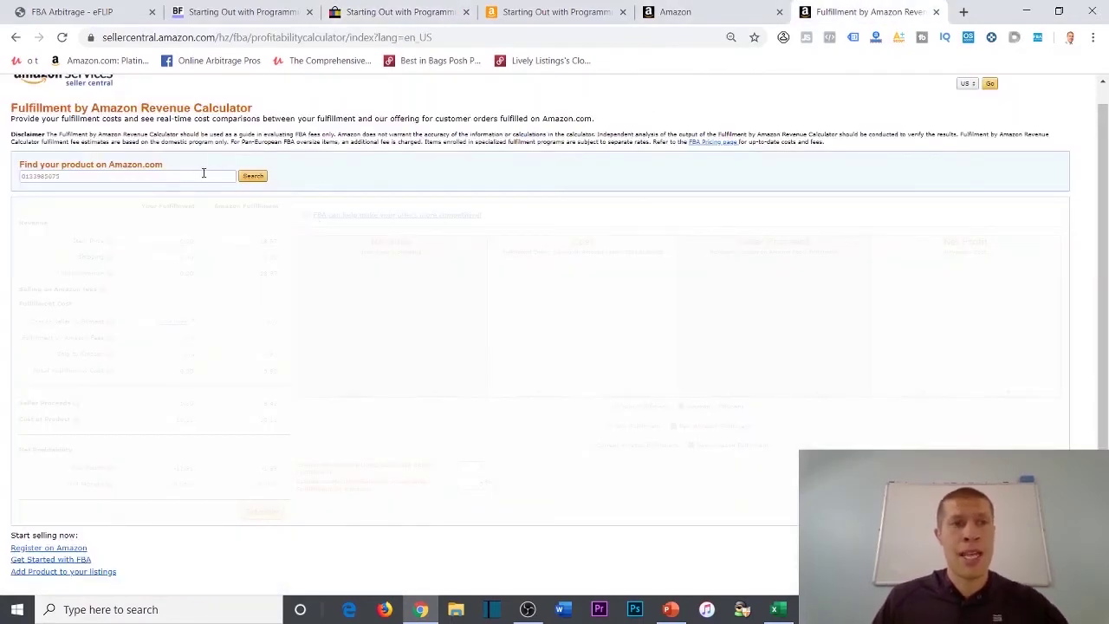
left_click(248, 175)
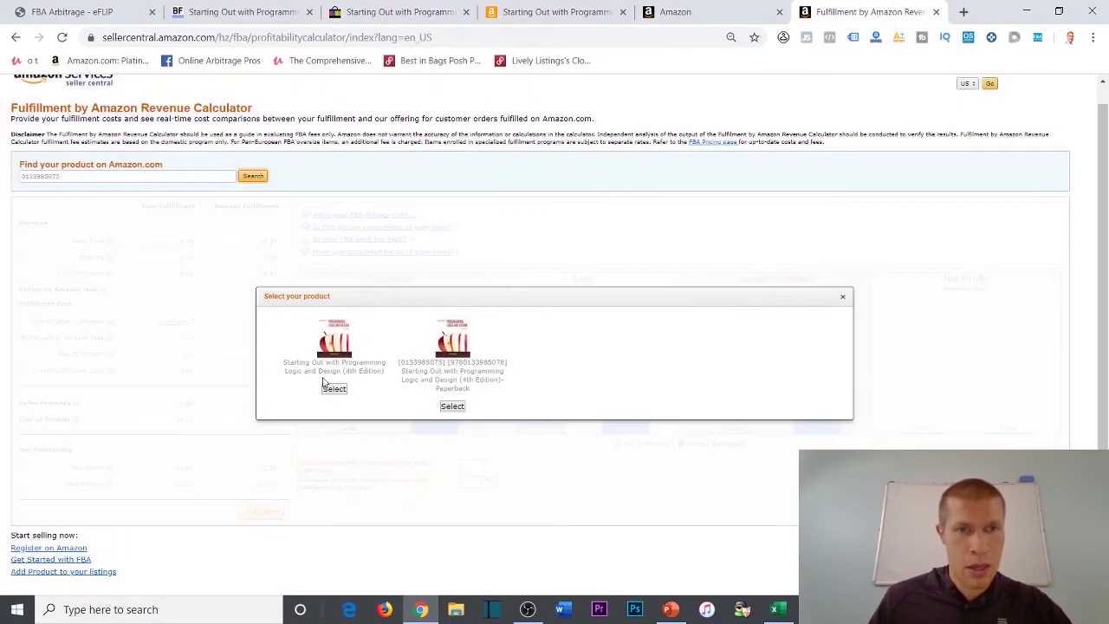
left_click(334, 388)
Check the new Prime price on Amazon and set the calculator's Amazon Fulfillment item price to 101.32.
left_click(559, 11)
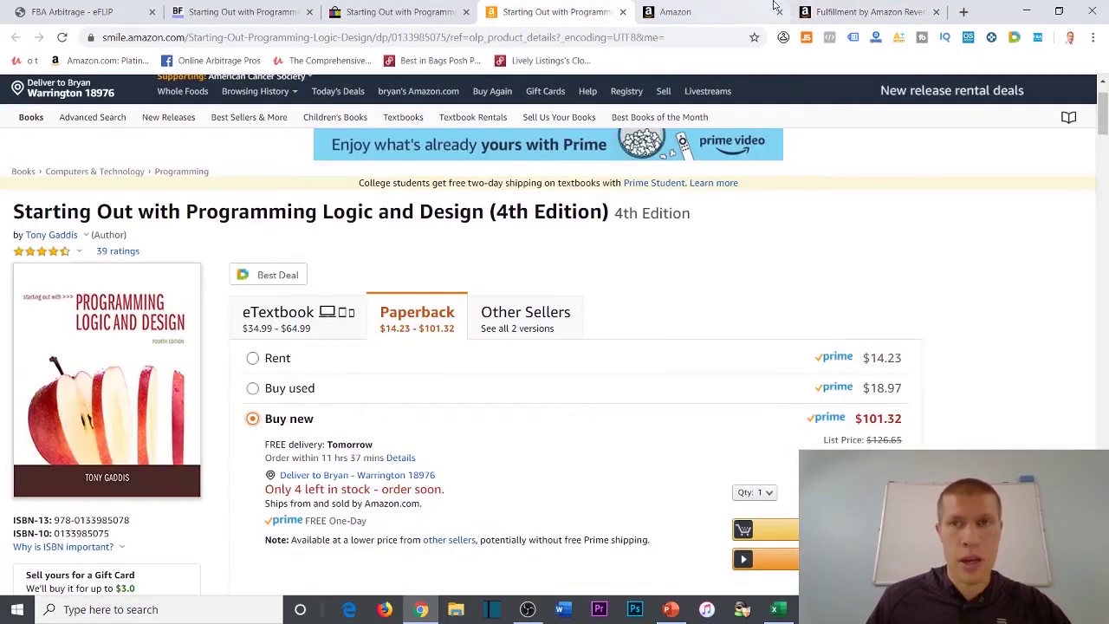
left_click(867, 11)
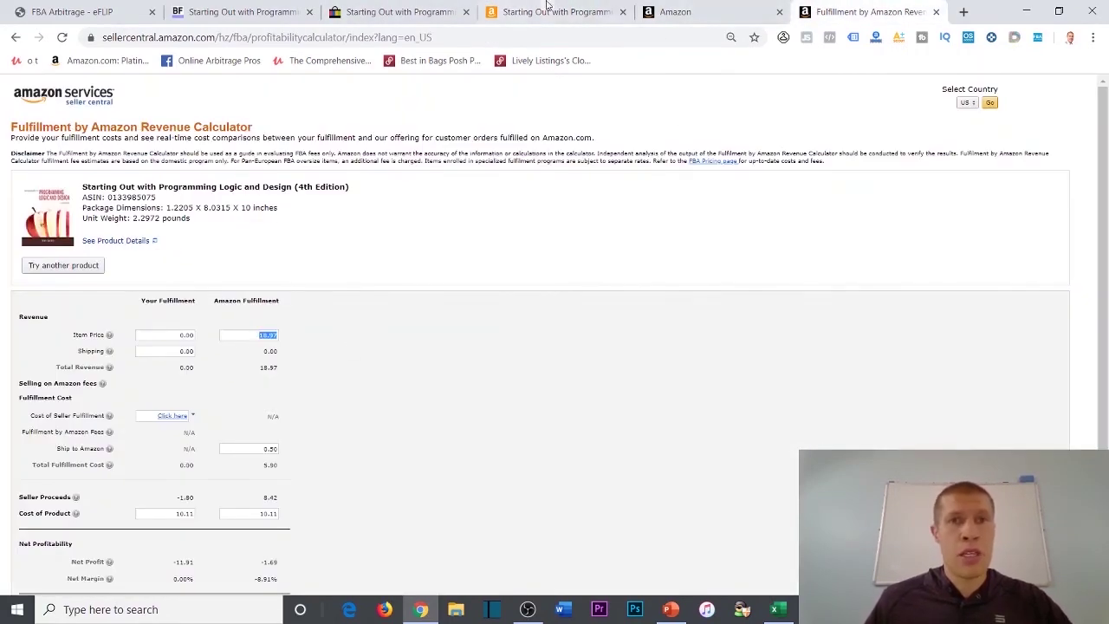
left_click(404, 12)
left_click(523, 12)
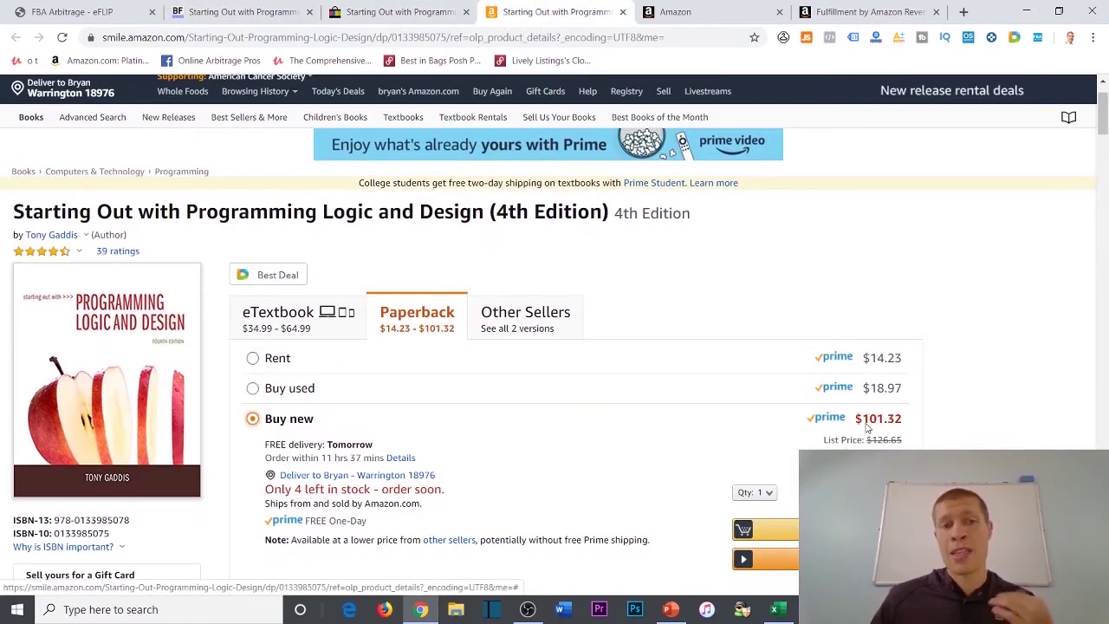
left_click(842, 17)
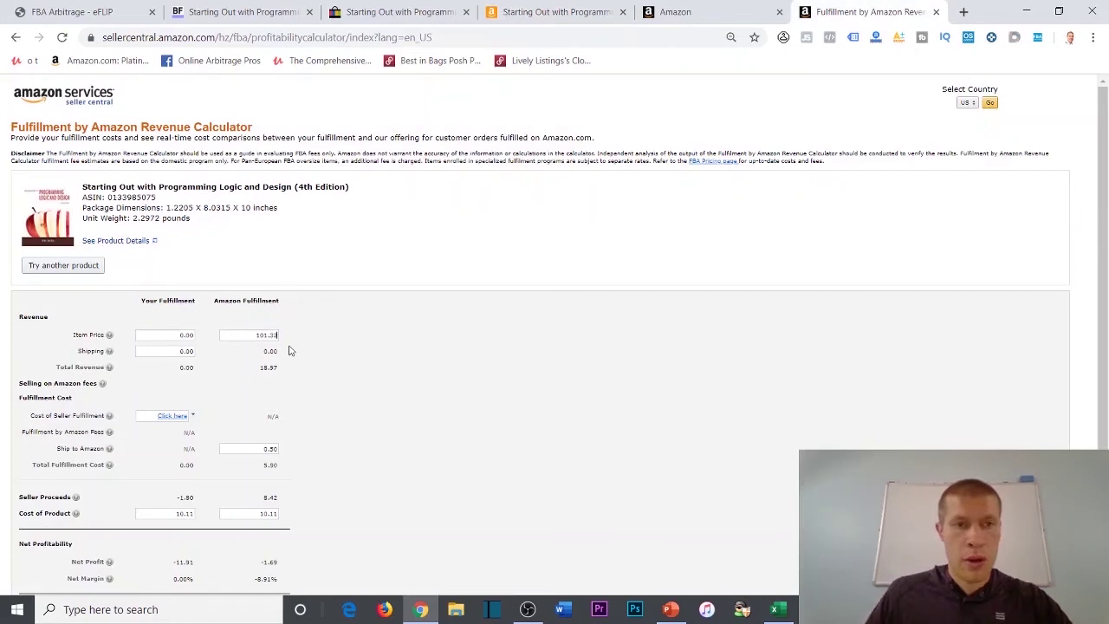
Set the cost of product to 29.99 in both fulfillment columns of the calculator.
scroll(321, 456, "down", 1)
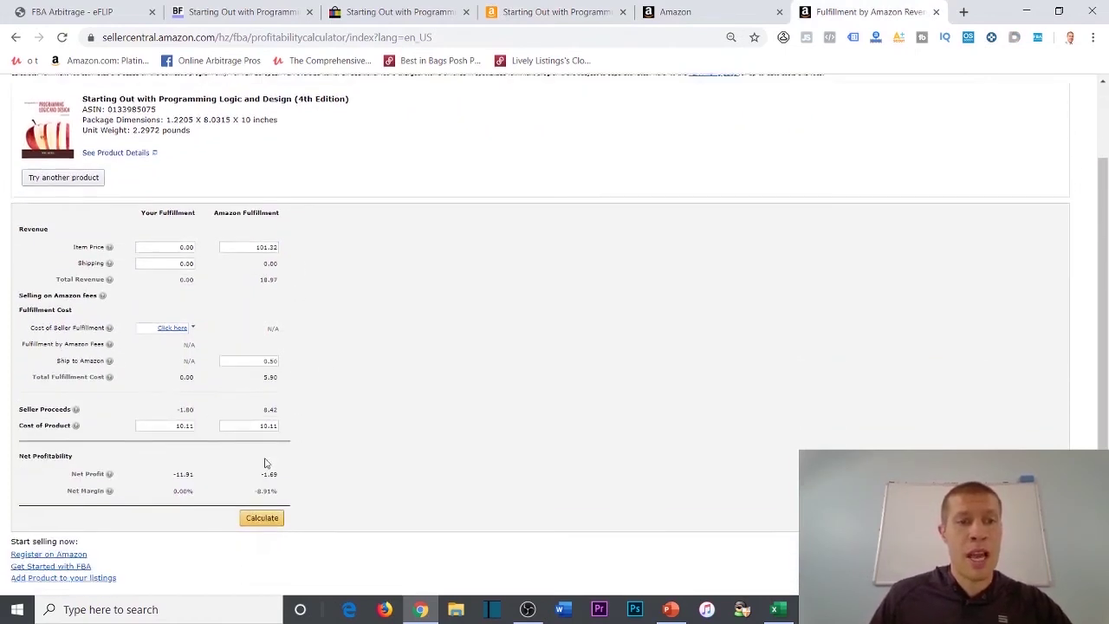
left_click_drag(246, 424, 337, 406)
type("29.99")
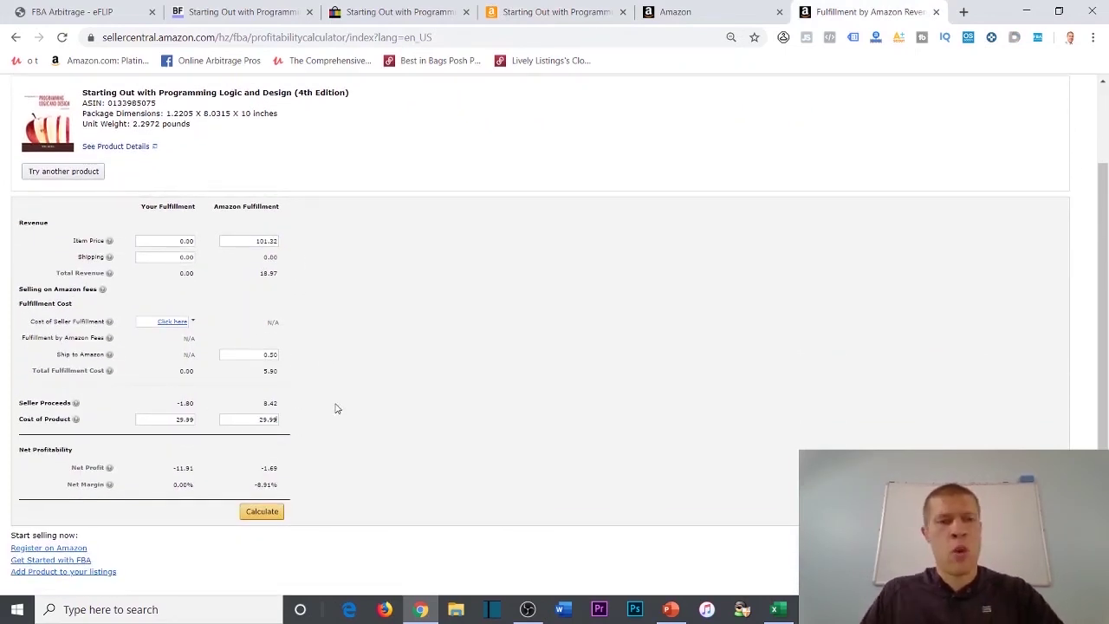
Recheck the new-book price on BookFinder and eBay, and calculate the net profit in the revenue calculator.
left_click(242, 13)
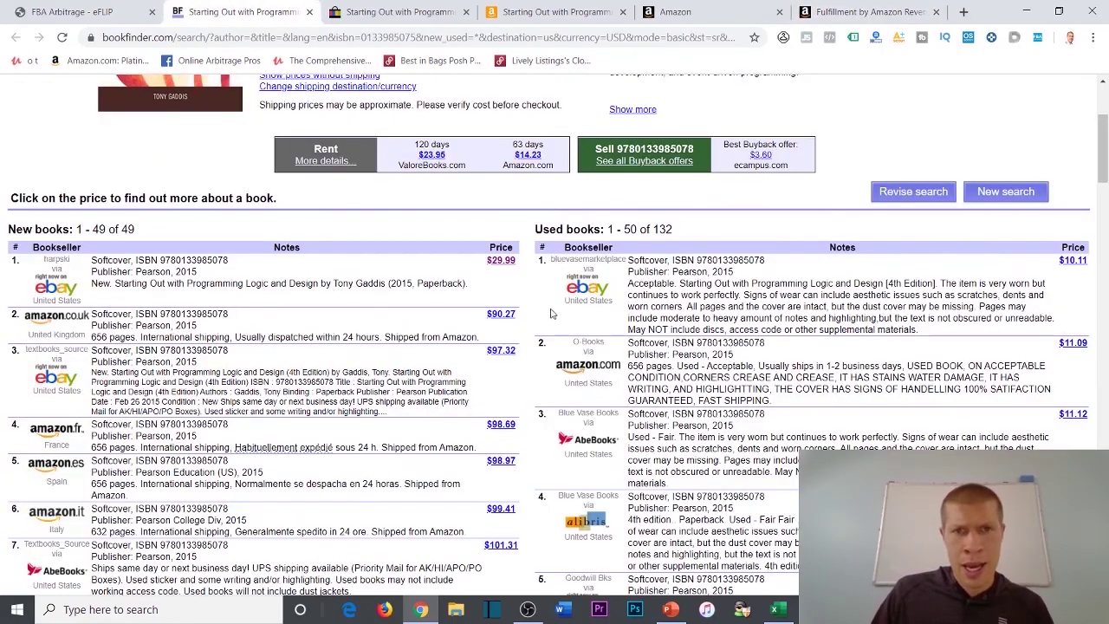
left_click(397, 12)
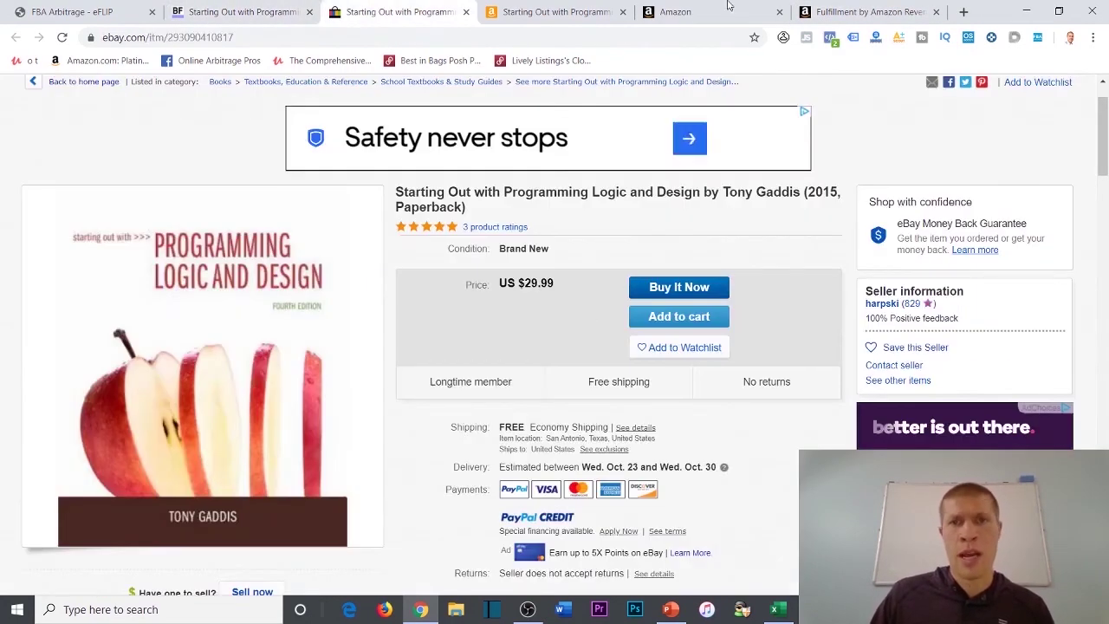
left_click(867, 12)
left_click(272, 511)
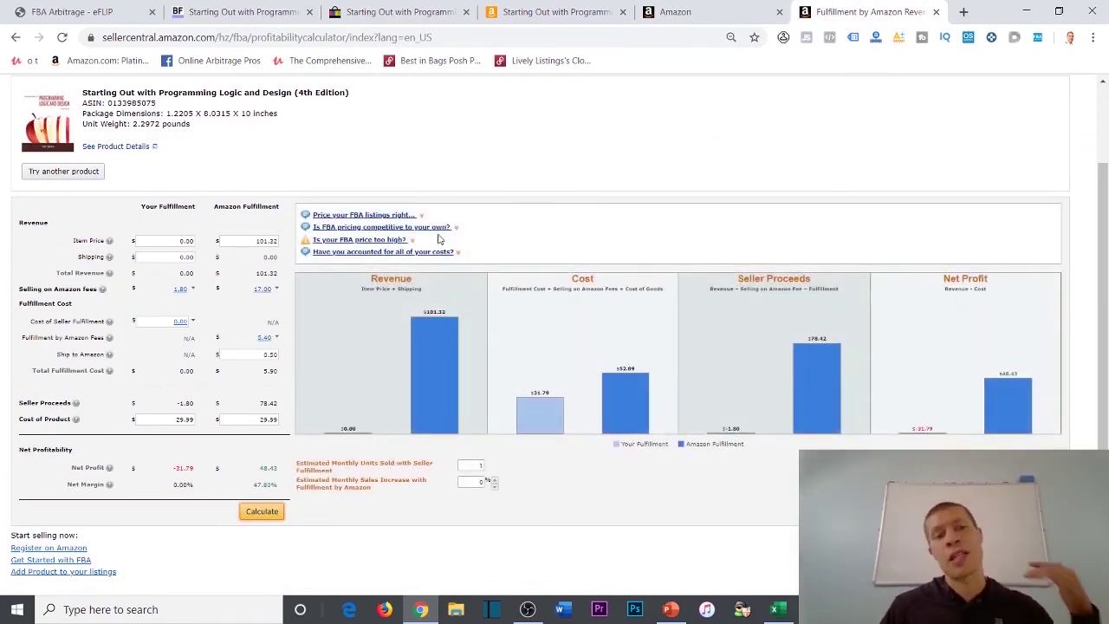
Examine the calculated Amazon Fulfillment net profit against the seller proceeds and item price.
left_click_drag(258, 470, 272, 475)
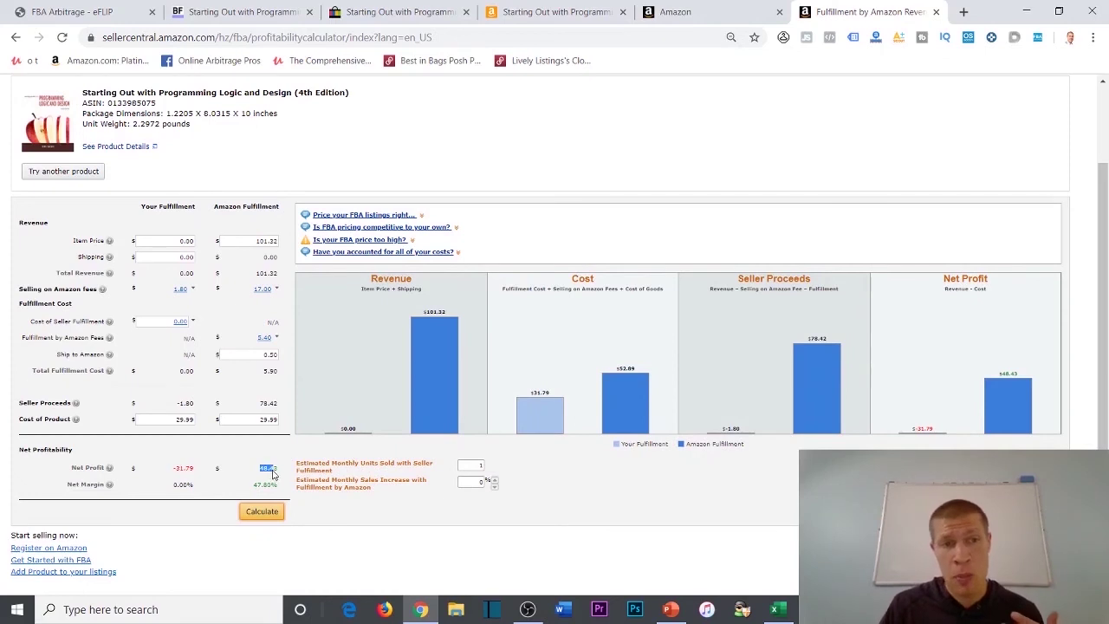
left_click(268, 403)
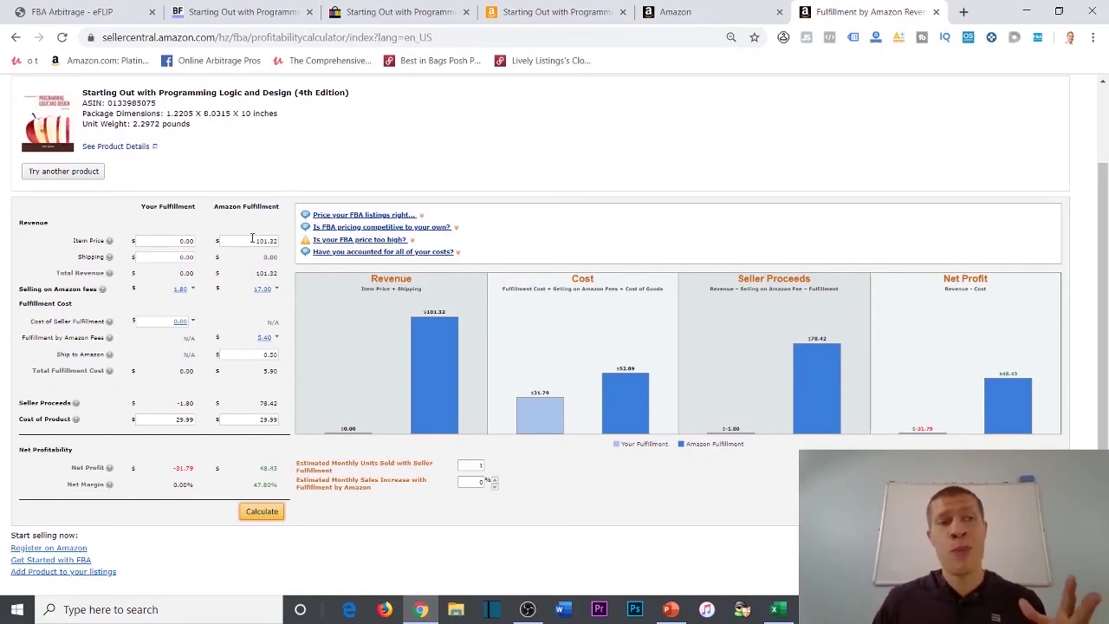
left_click_drag(252, 240, 320, 248)
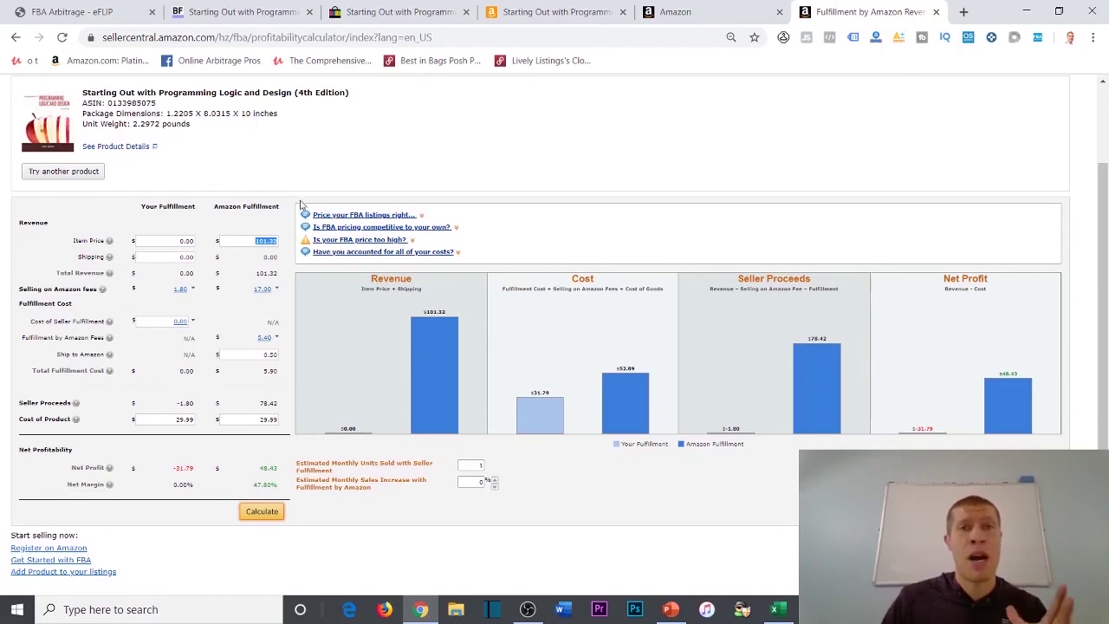
left_click(327, 159)
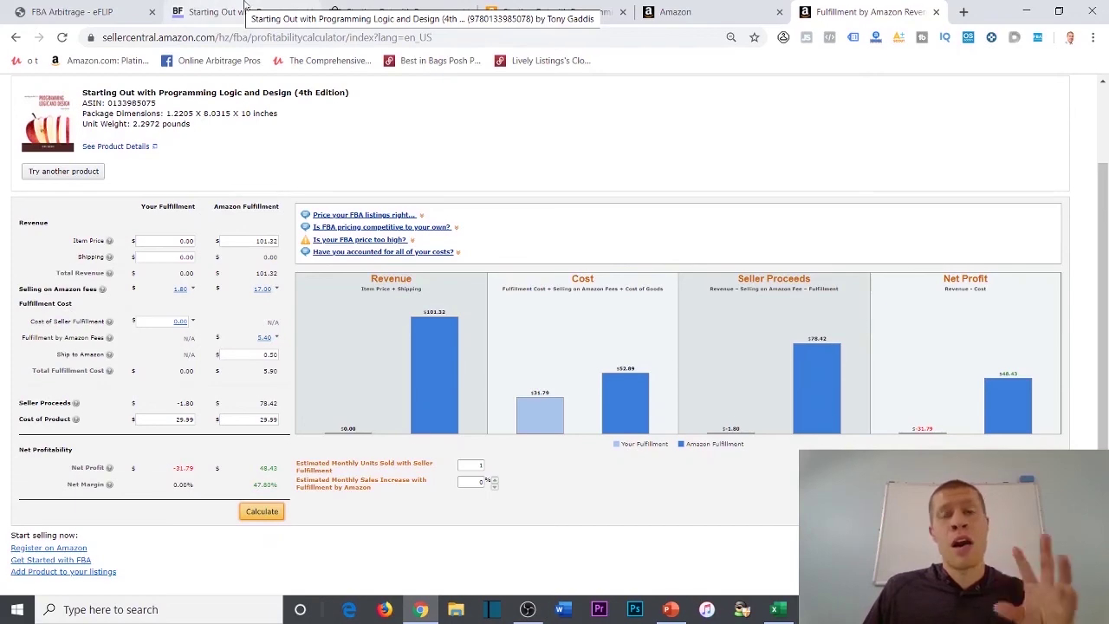
Glance at the new offer on Amazon, and return to eFLIP to review the search results and filters.
left_click(559, 12)
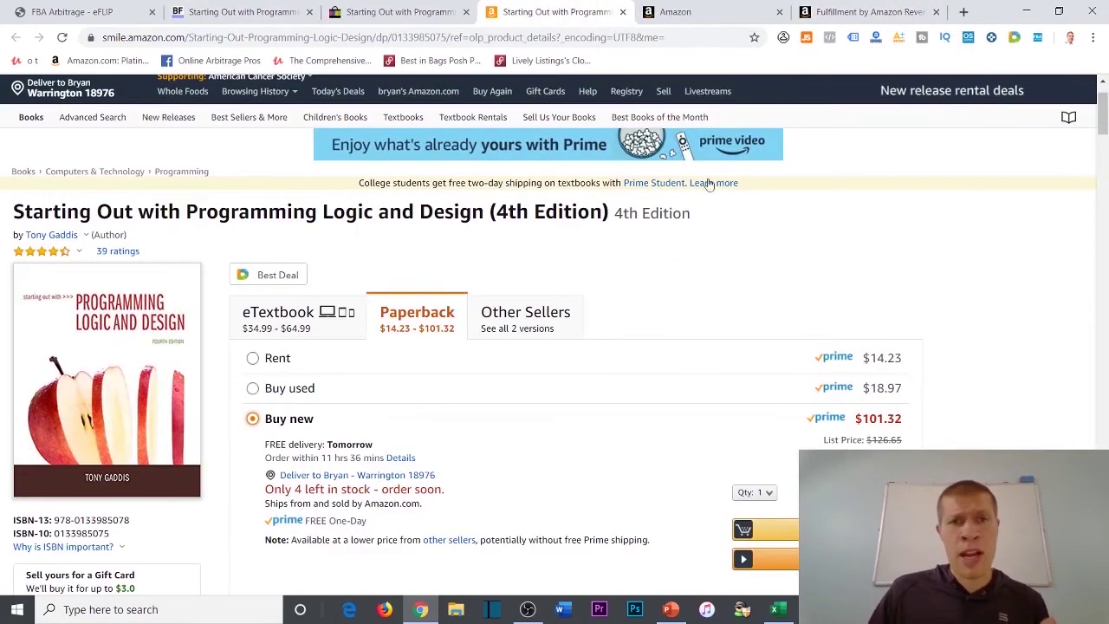
left_click(122, 12)
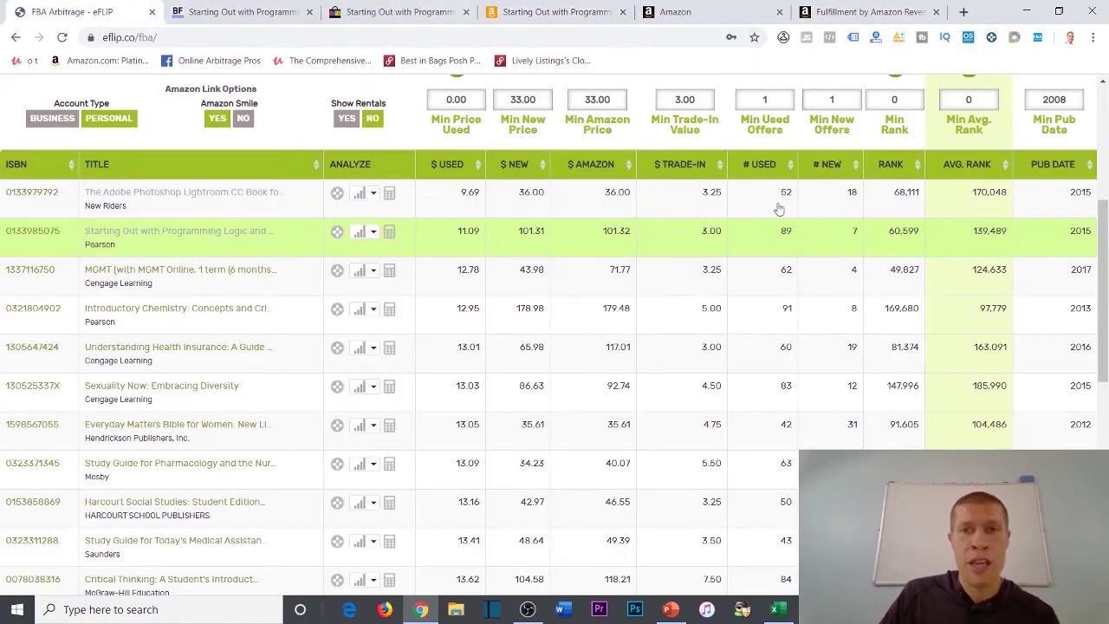
scroll(895, 84, "up", 4)
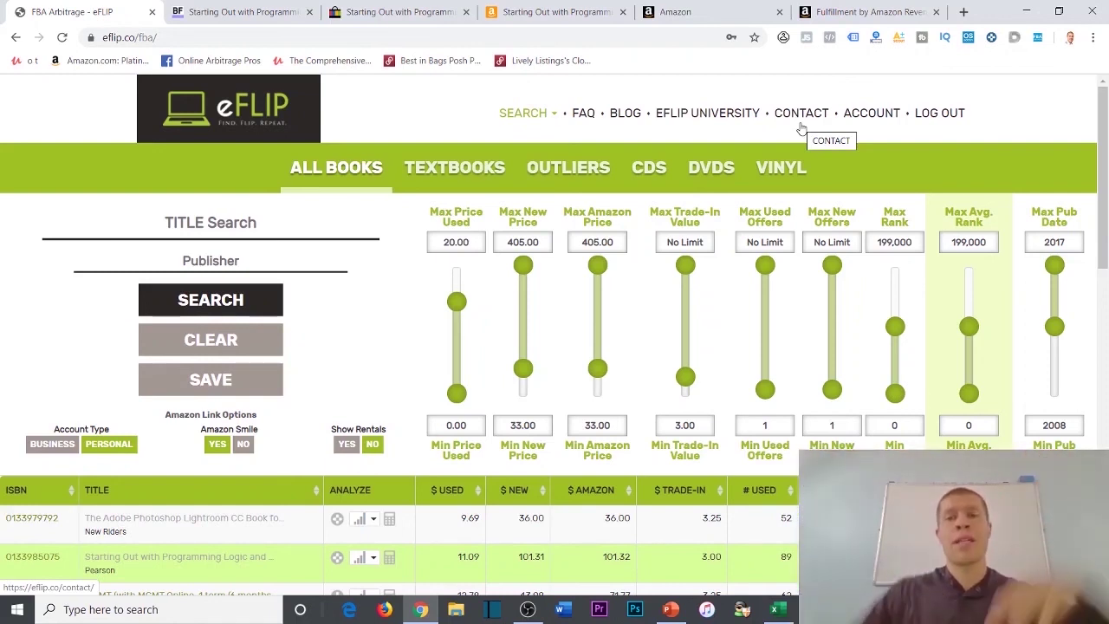
Review the Amazon page's buying choices, product details and new offer, and return to the eFLIP results list.
left_click(532, 10)
scroll(642, 206, "down", 20)
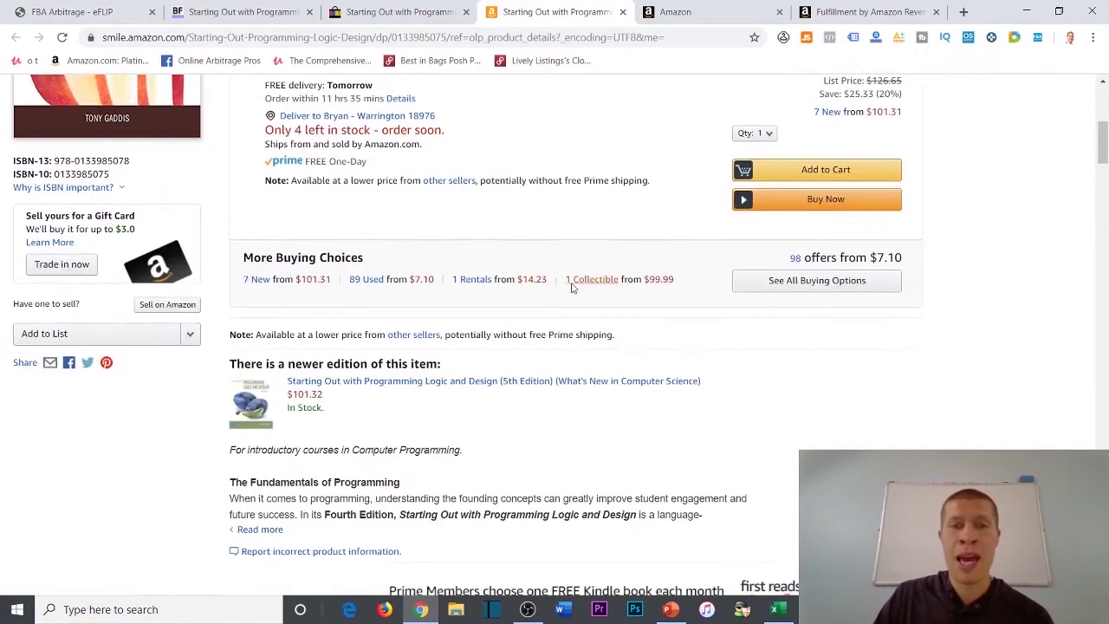
scroll(305, 321, "down", 5)
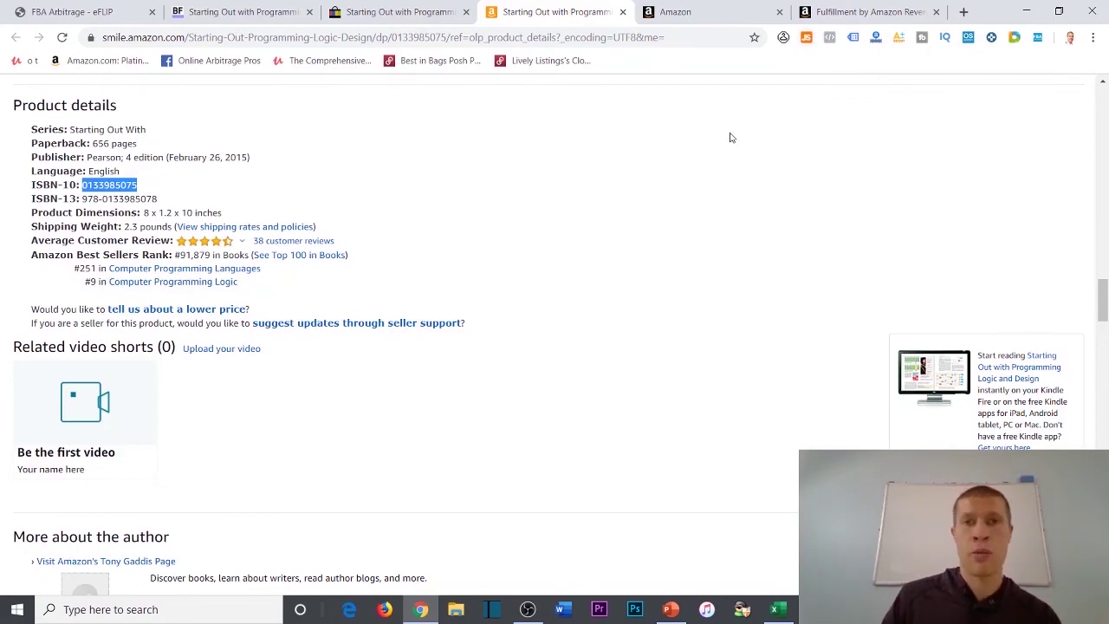
scroll(709, 217, "up", 5)
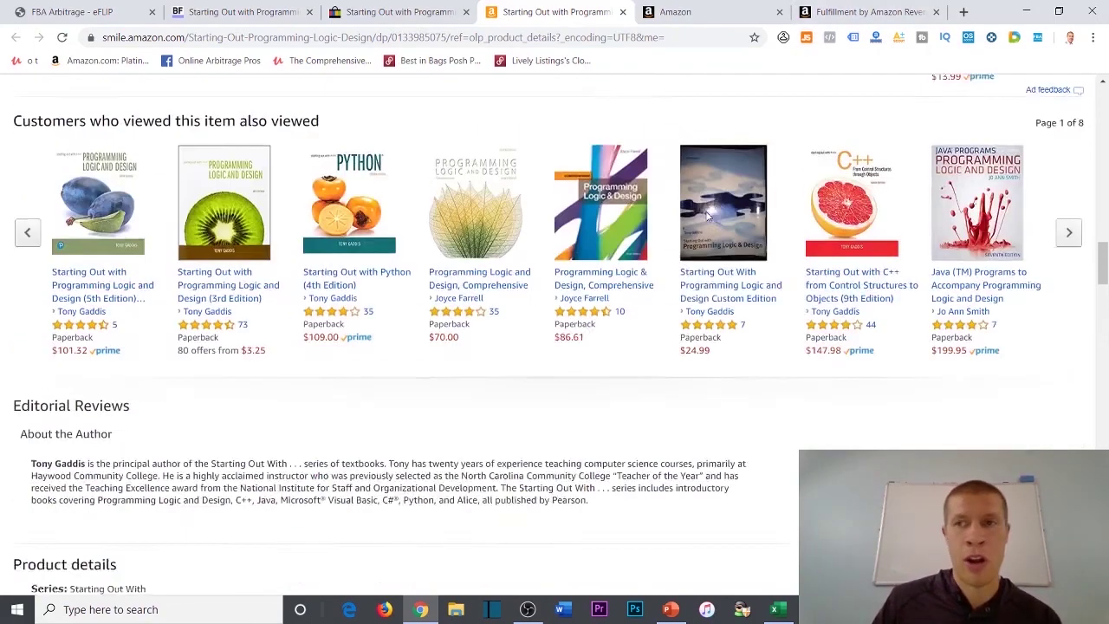
scroll(709, 217, "up", 15)
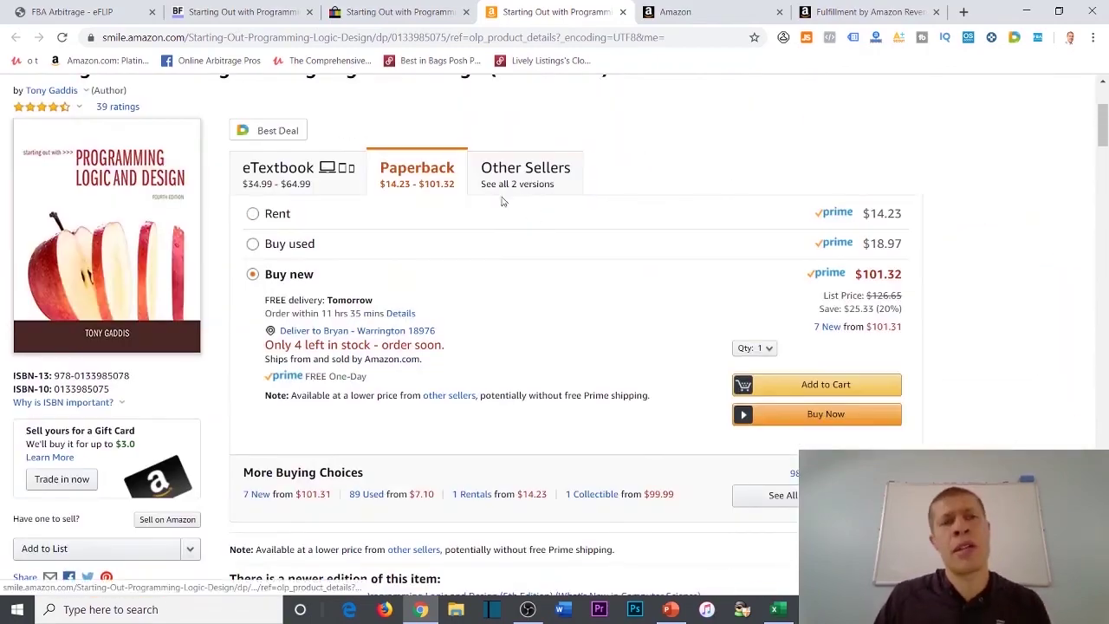
scroll(502, 201, "up", 2)
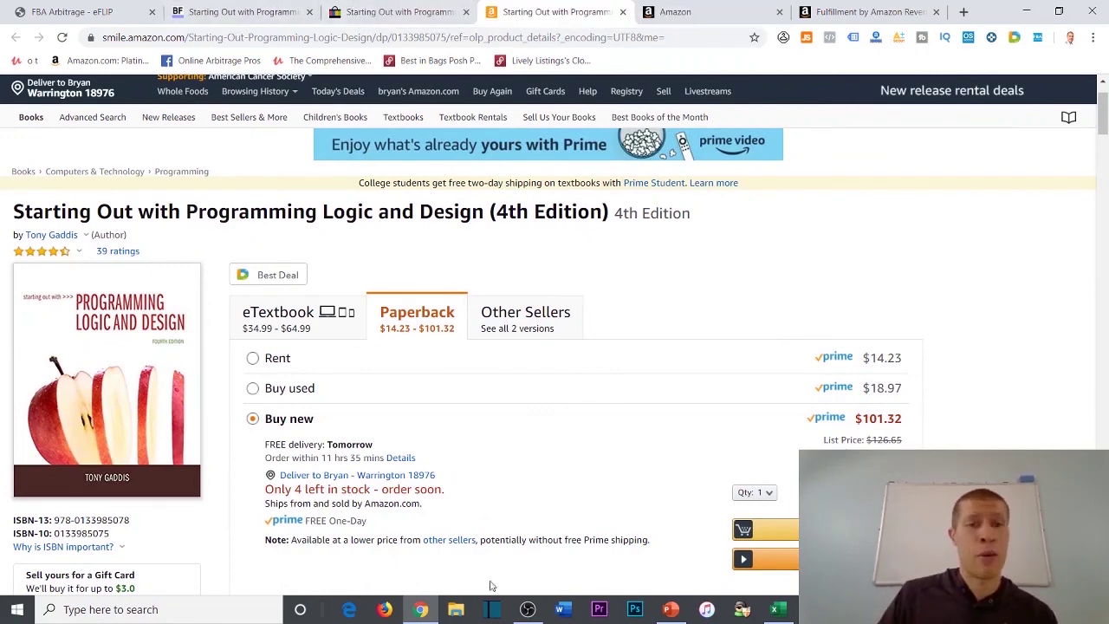
key("ctrl+1")
scroll(214, 368, "down", 2)
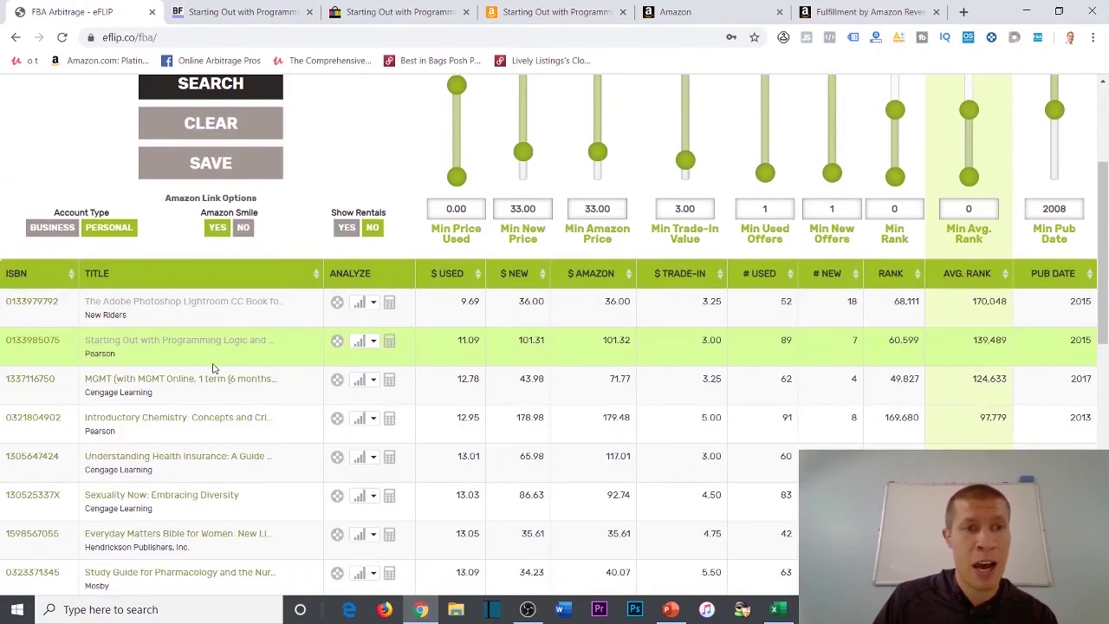